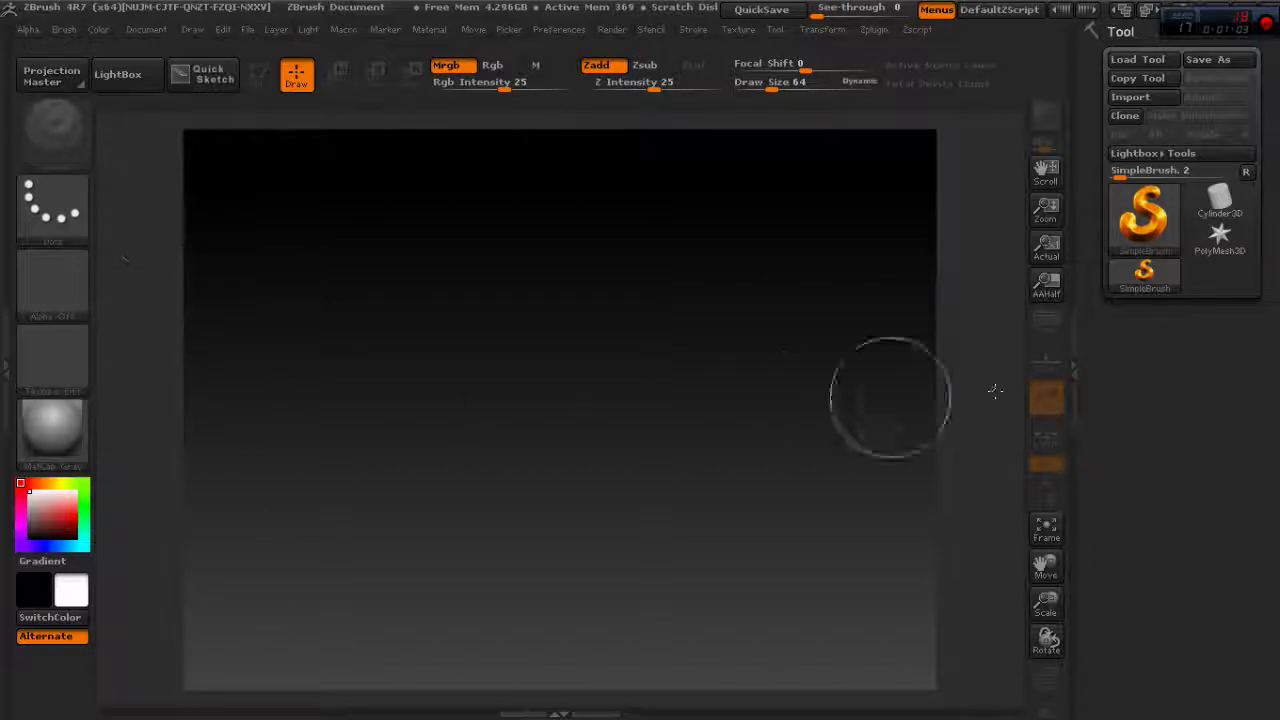
Step: Pick the Cone3D primitive, draw it at the canvas centre, and enter Edit mode
{"action": "left_click", "coordinate": [1150, 233]}
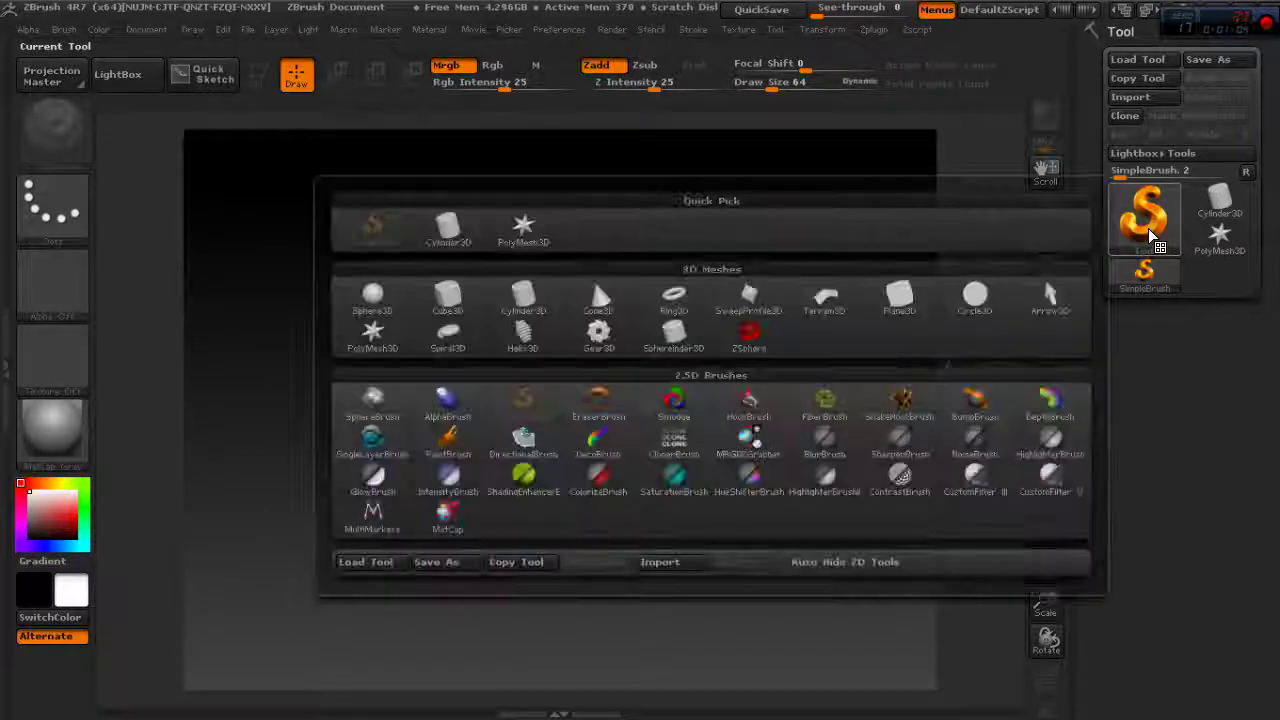
{"action": "left_click", "coordinate": [600, 297]}
{"action": "left_click_drag", "start_coordinate": [572, 362], "coordinate": [584, 540]}
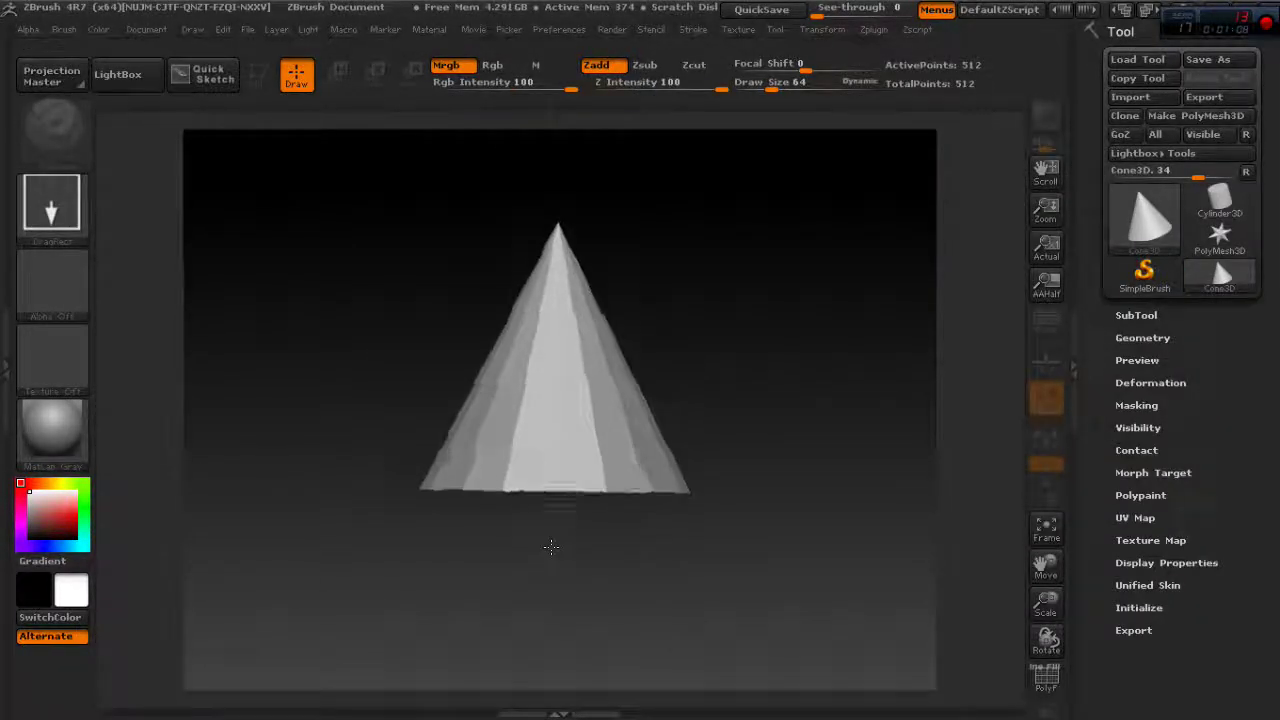
{"action": "left_click", "coordinate": [268, 73]}
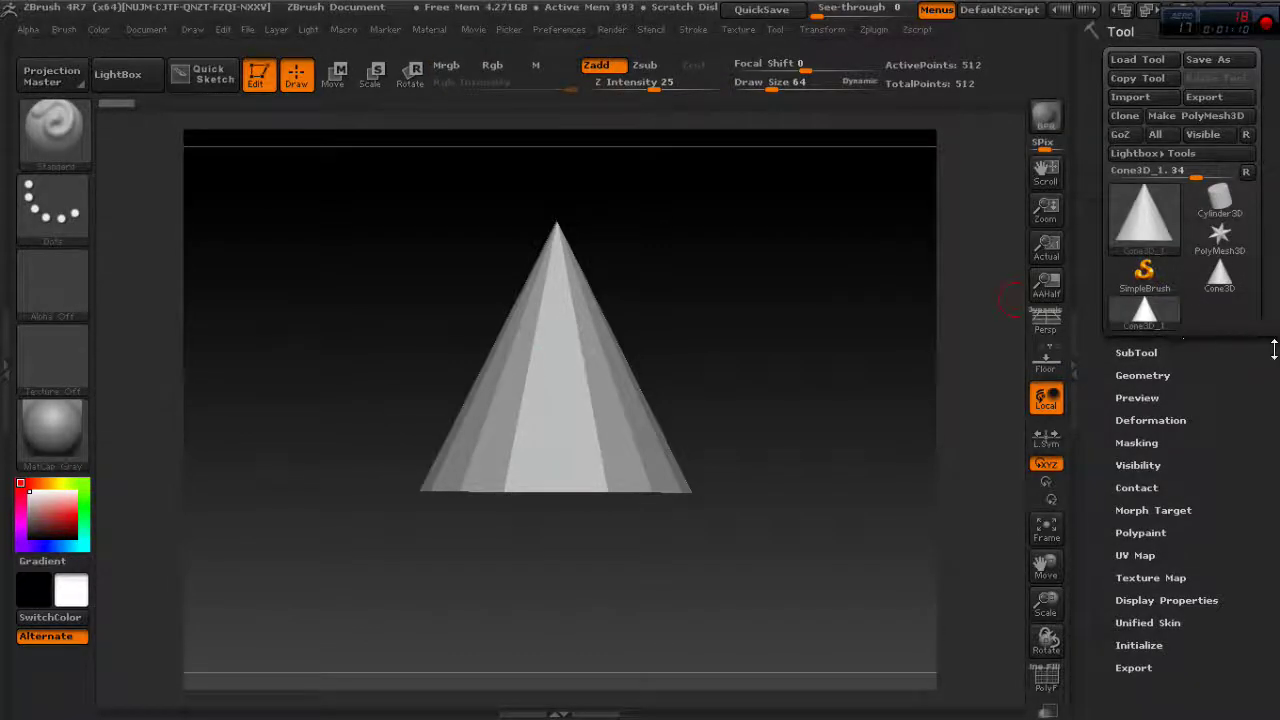
Step: Convert the cone into the PolyMesh3D tool PM3D_Cone3D_1 with 482 points
{"action": "left_click", "coordinate": [1140, 352]}
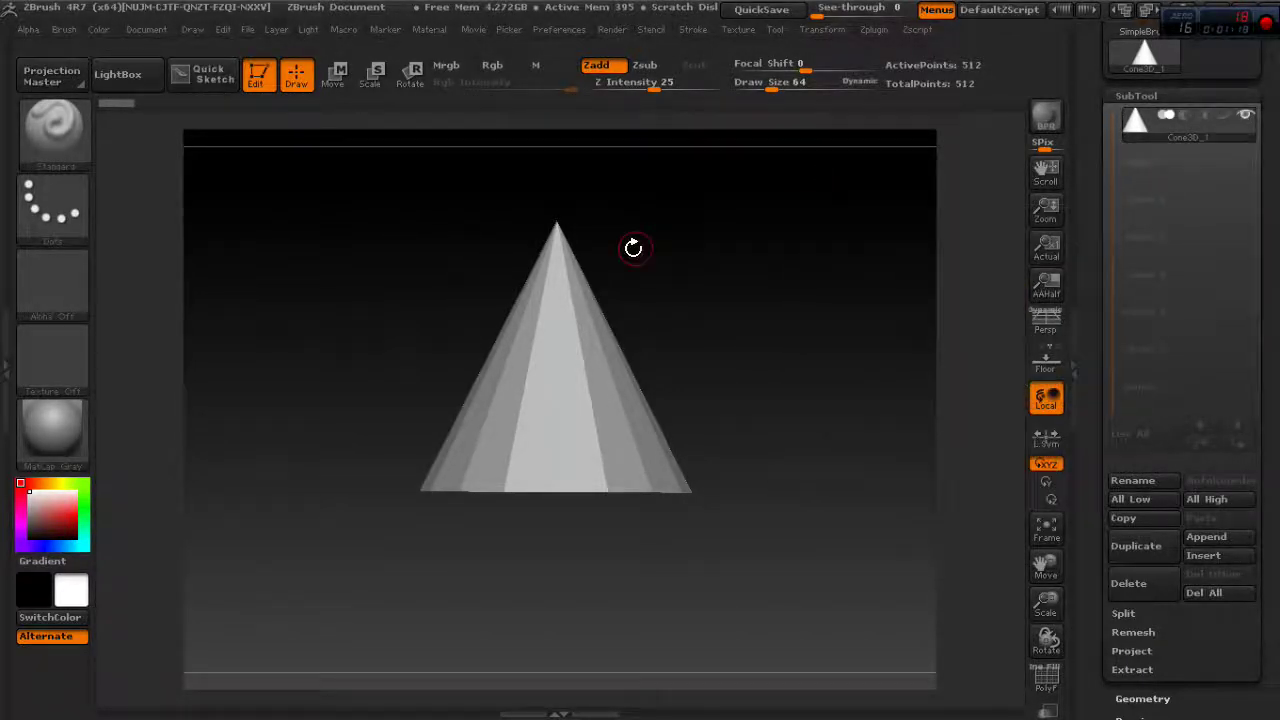
{"action": "left_click_drag", "start_coordinate": [753, 277], "coordinate": [740, 363]}
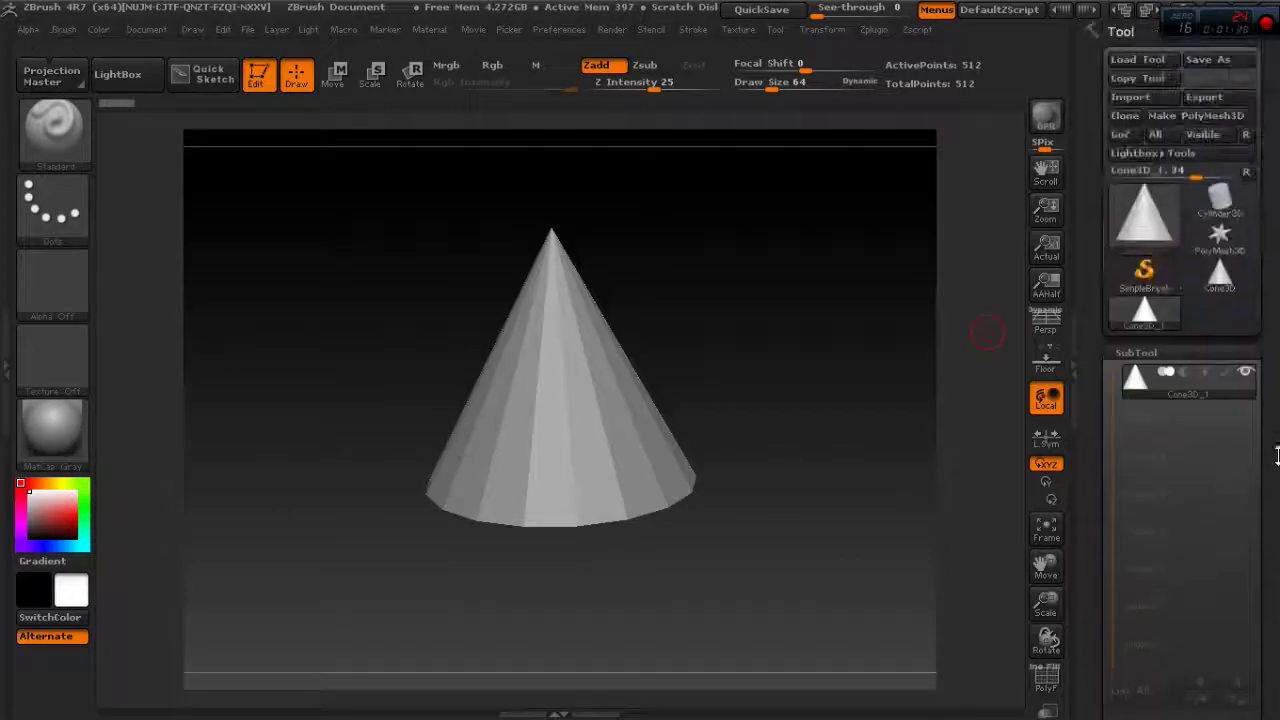
{"action": "key", "text": "F1"}
{"action": "left_click", "coordinate": [1196, 115]}
{"action": "mouse_move", "coordinate": [789, 330]}
{"action": "left_mouse_down"}
{"action": "mouse_move", "coordinate": [795, 275]}
{"action": "mouse_move", "coordinate": [780, 334]}
{"action": "mouse_move", "coordinate": [794, 289]}
{"action": "left_mouse_up"}
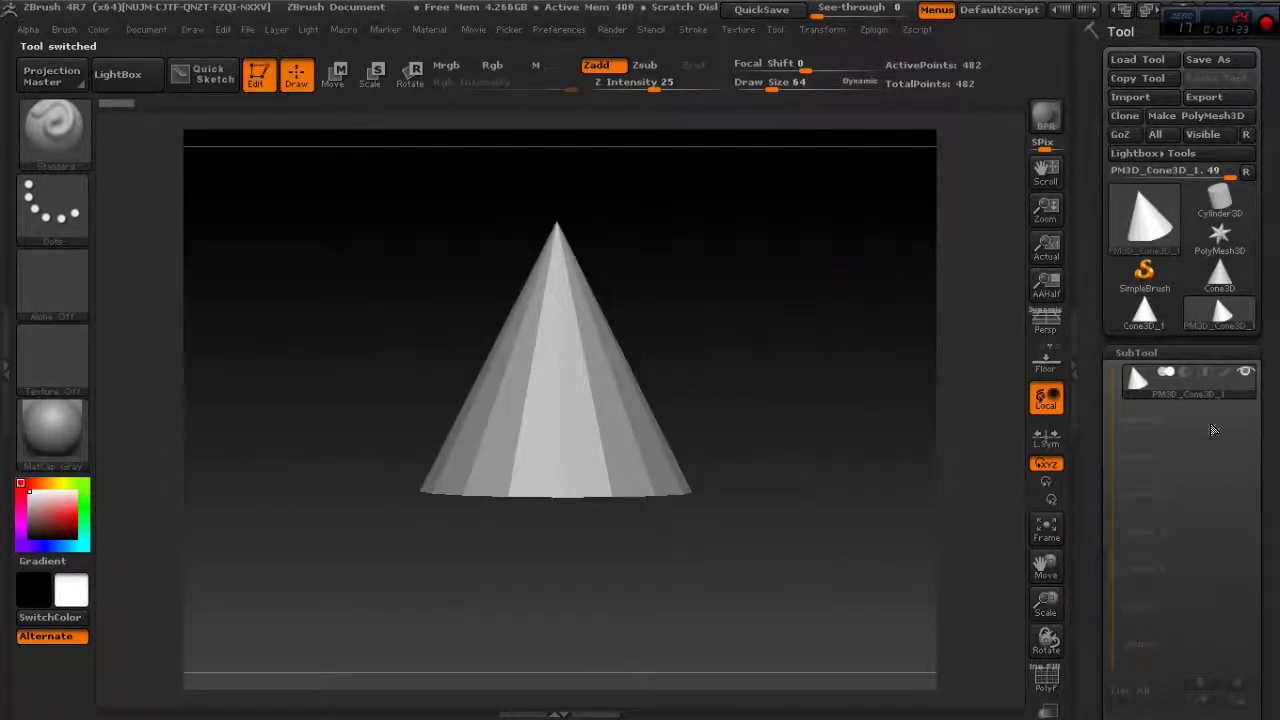
Step: Reach the SubTool buttons, try Insert and cancel it, then open the Append mesh picker
{"action": "left_click_drag", "start_coordinate": [1277, 435], "coordinate": [1230, 348]}
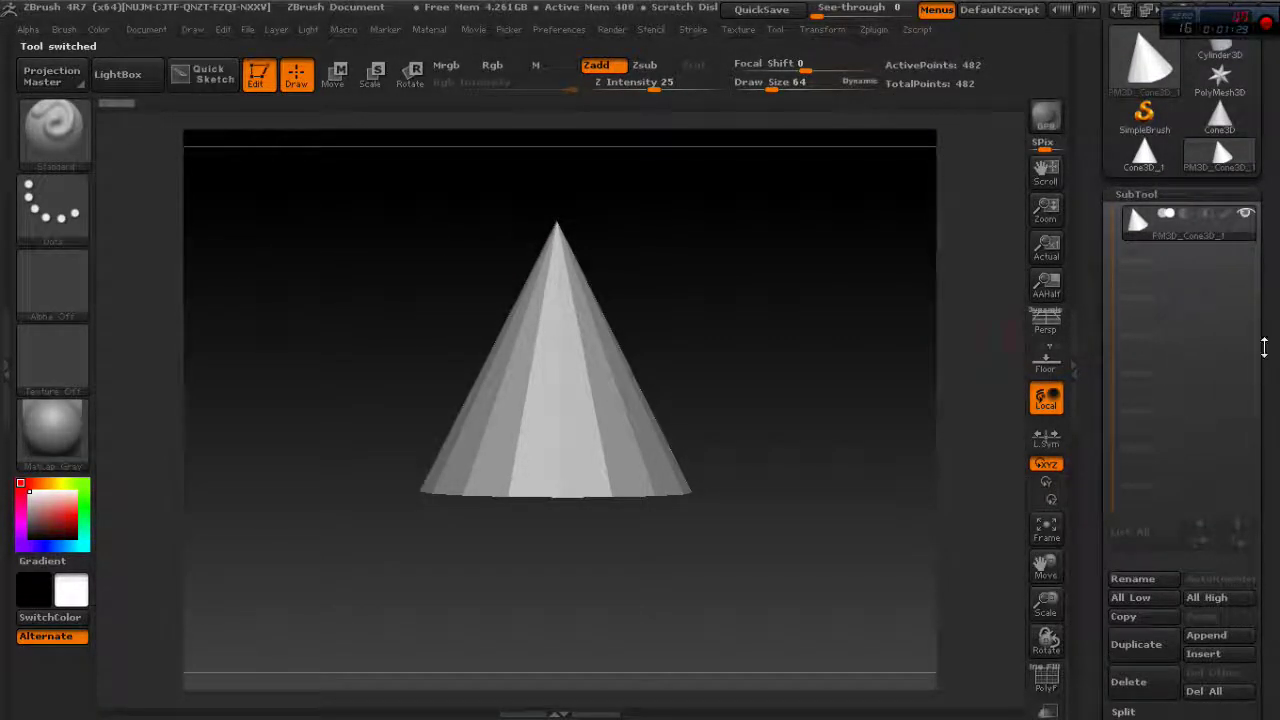
{"action": "left_click_drag", "start_coordinate": [1264, 347], "coordinate": [1274, 247]}
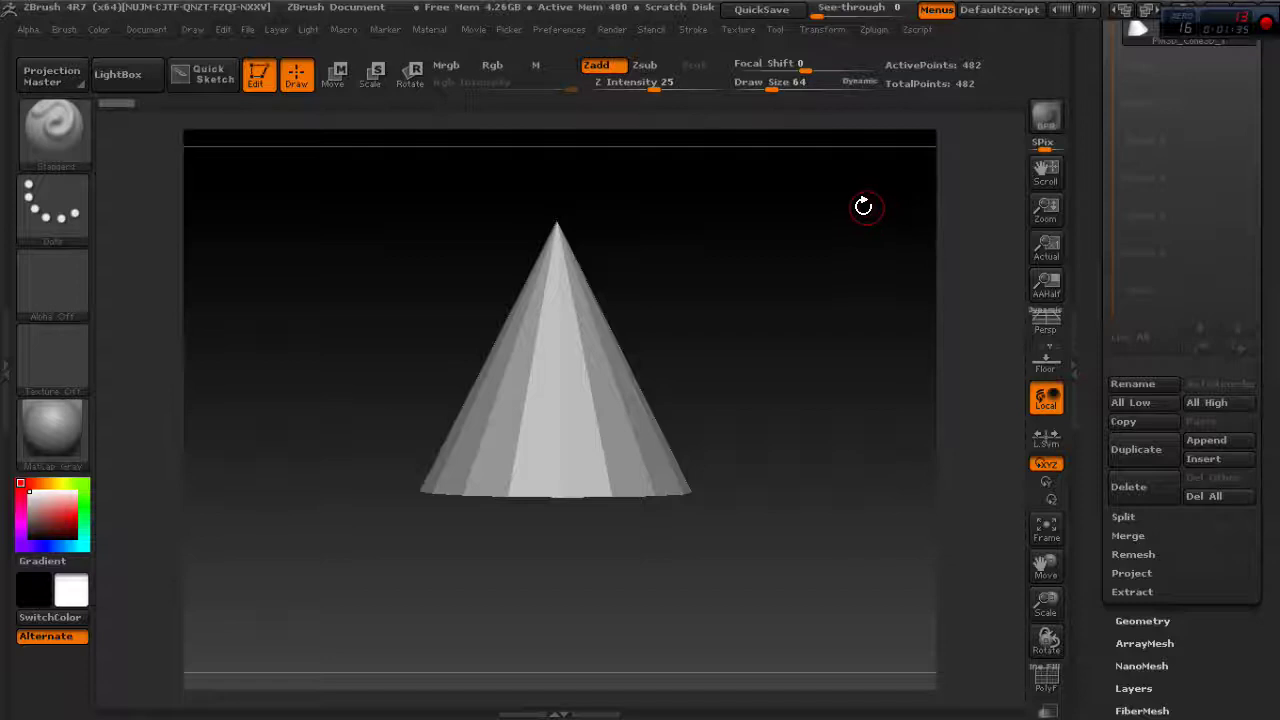
{"action": "left_click_drag", "start_coordinate": [1277, 295], "coordinate": [1275, 116]}
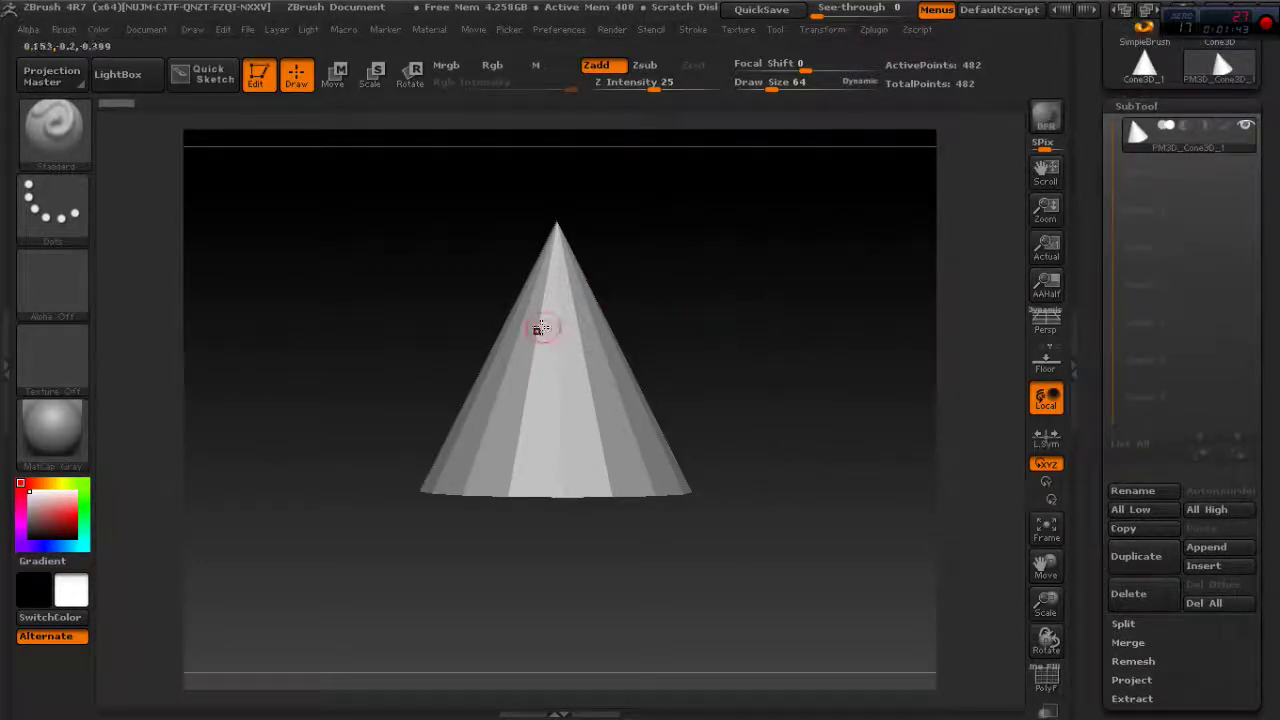
{"action": "mouse_move", "coordinate": [797, 298]}
{"action": "left_mouse_down"}
{"action": "mouse_move", "coordinate": [740, 334]}
{"action": "mouse_move", "coordinate": [778, 314]}
{"action": "left_mouse_up"}
{"action": "scroll", "coordinate": [1277, 368], "scroll_direction": "down", "scroll_amount": 3}
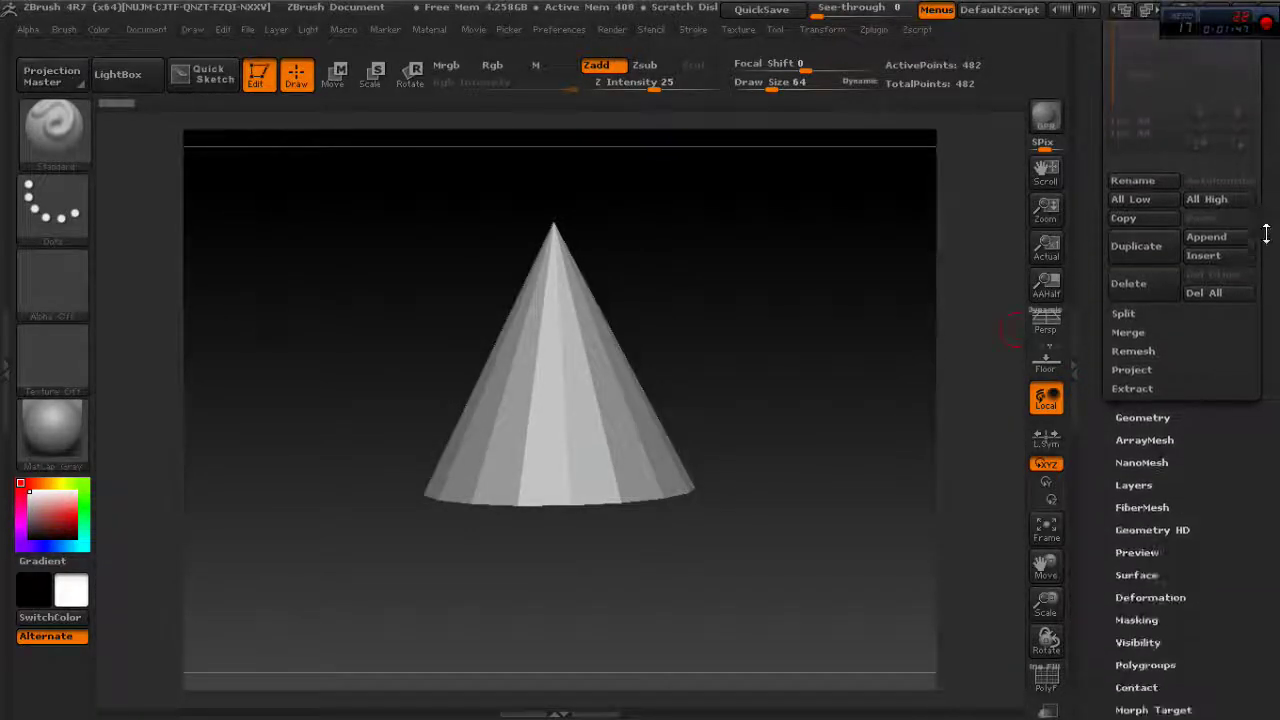
{"action": "left_click_drag", "start_coordinate": [1277, 253], "coordinate": [1277, 400]}
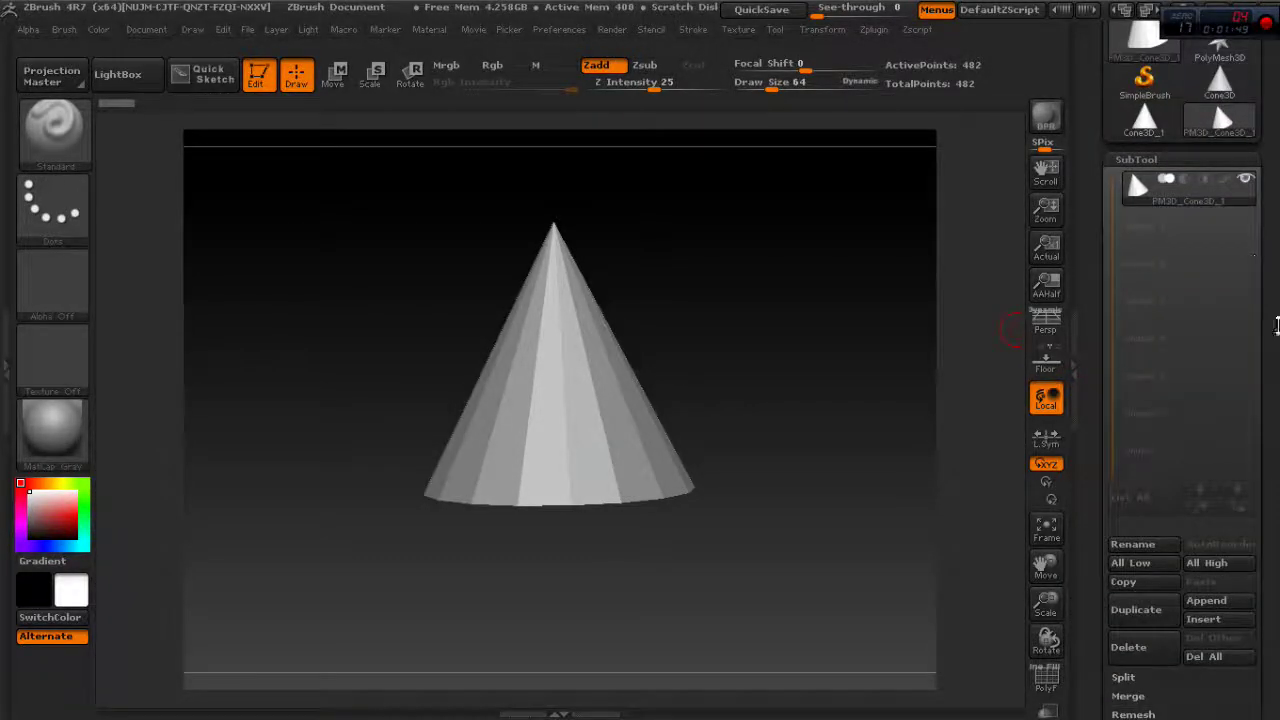
{"action": "scroll", "coordinate": [1277, 325], "scroll_direction": "down", "scroll_amount": 5}
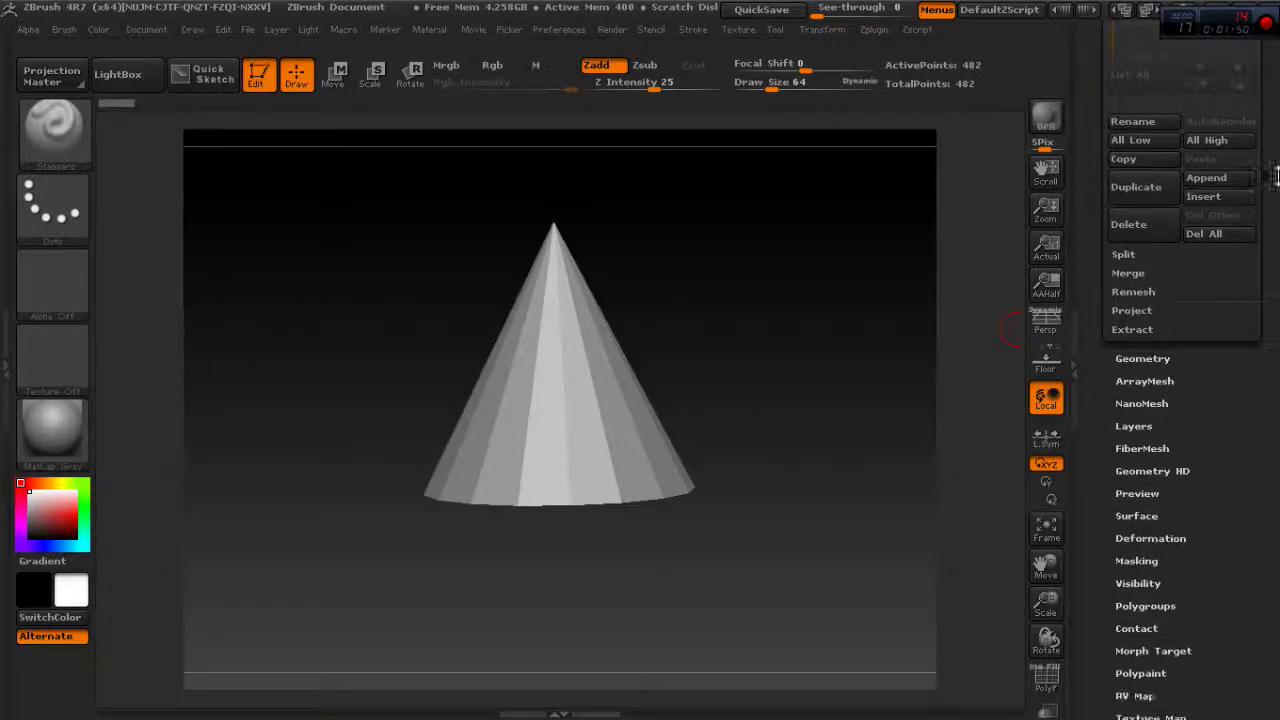
{"action": "left_click", "coordinate": [1218, 190]}
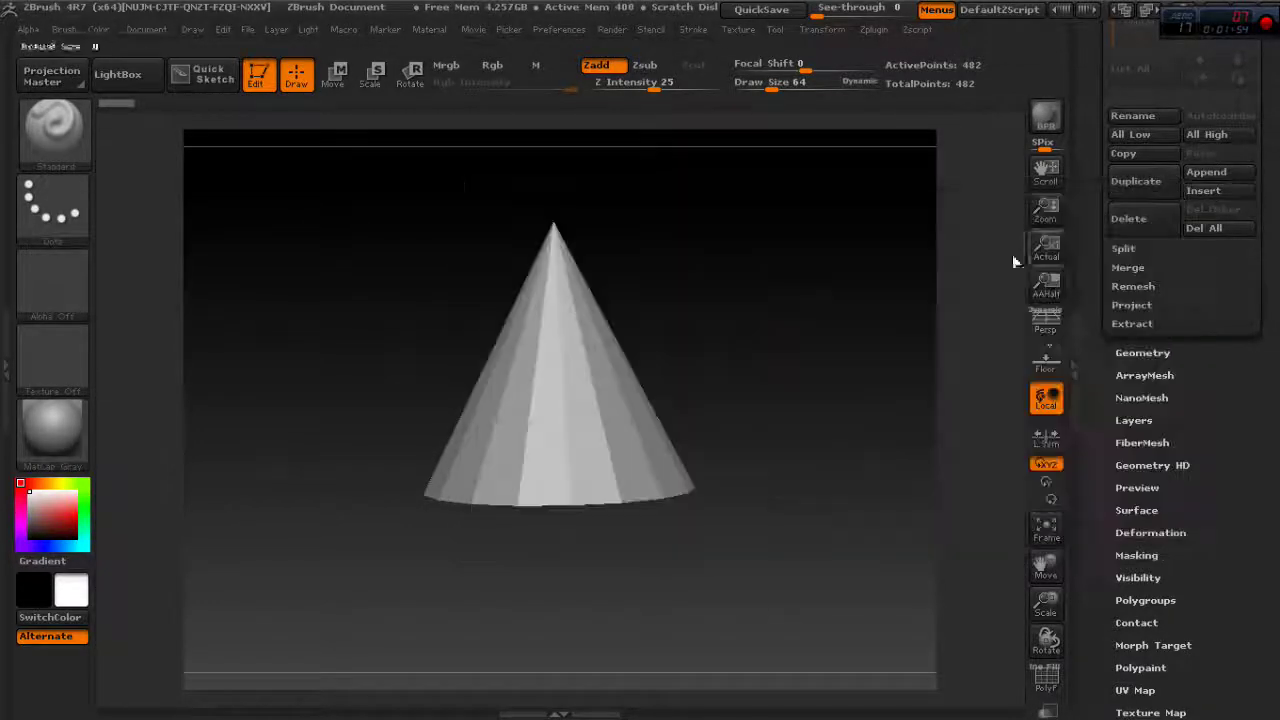
{"action": "left_click", "coordinate": [1230, 193]}
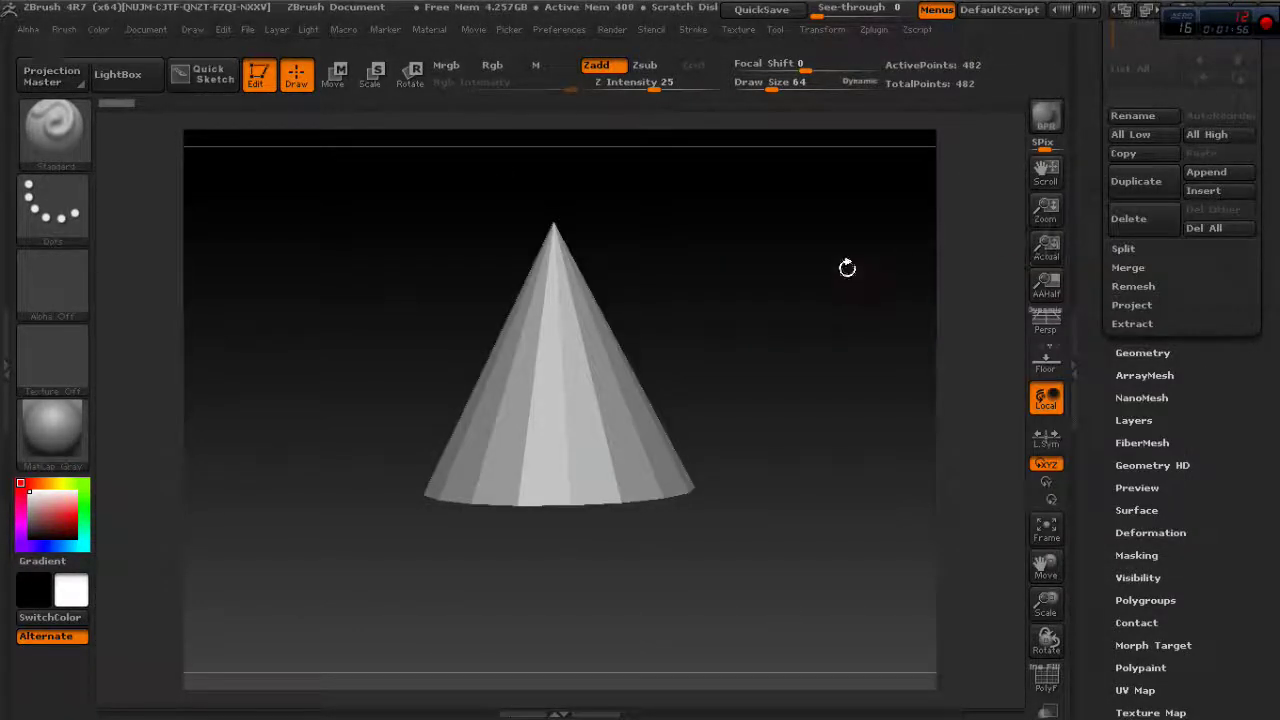
{"action": "left_click_drag", "start_coordinate": [1276, 190], "coordinate": [1266, 276]}
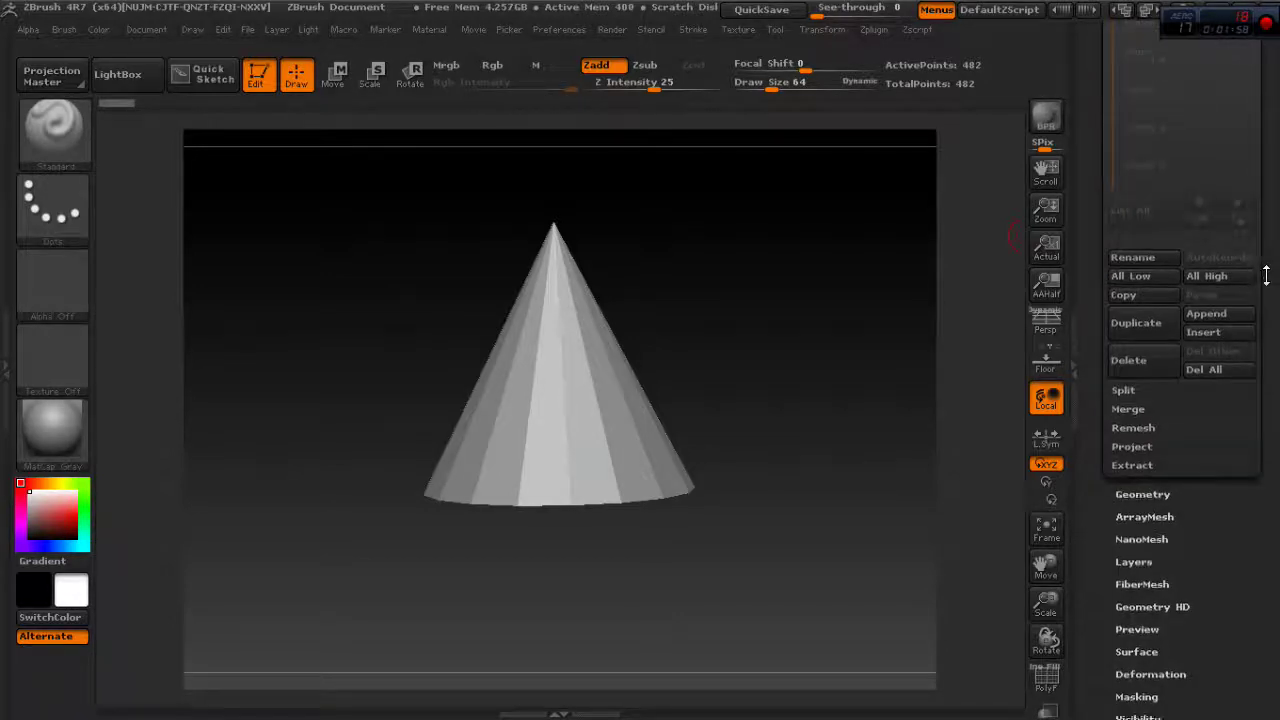
{"action": "left_click", "coordinate": [1226, 316]}
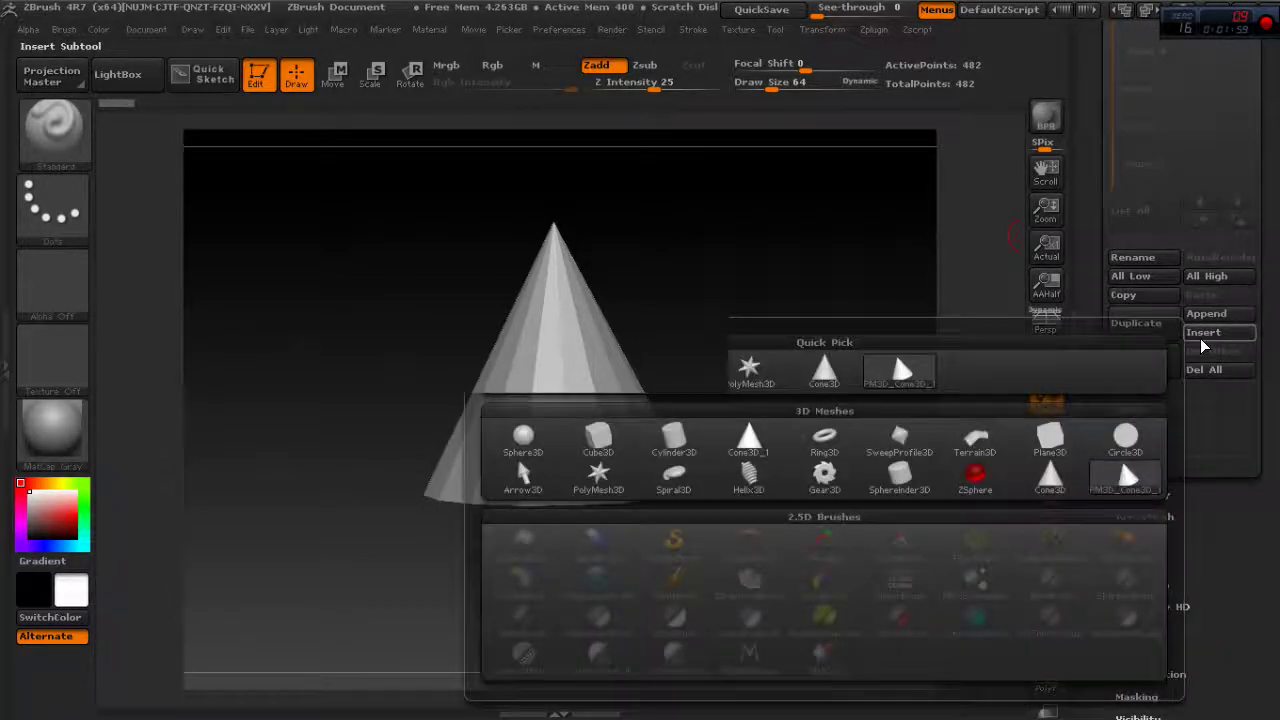
Step: Append a Cylinder3D as the second subtool PM3D_Cylinder3D, bringing total points to 964
{"action": "left_click", "coordinate": [664, 441]}
{"action": "left_click_drag", "start_coordinate": [1276, 185], "coordinate": [1274, 505]}
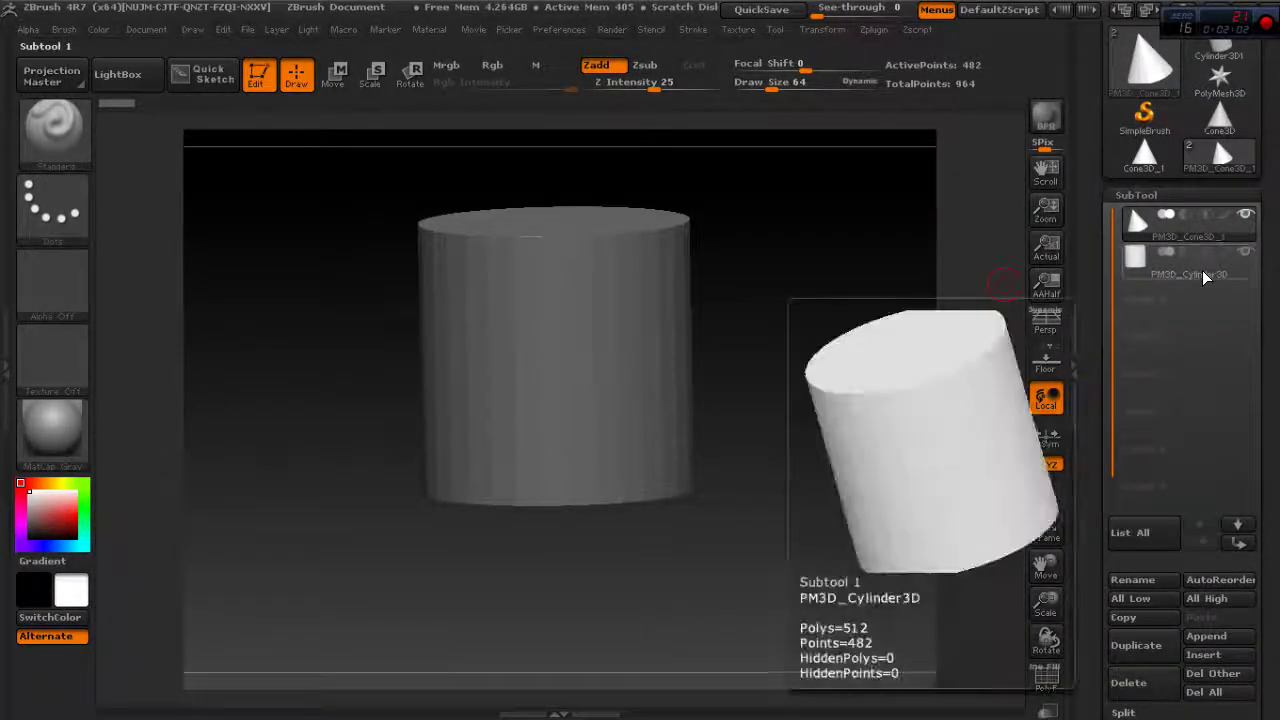
{"action": "left_click", "coordinate": [1204, 278]}
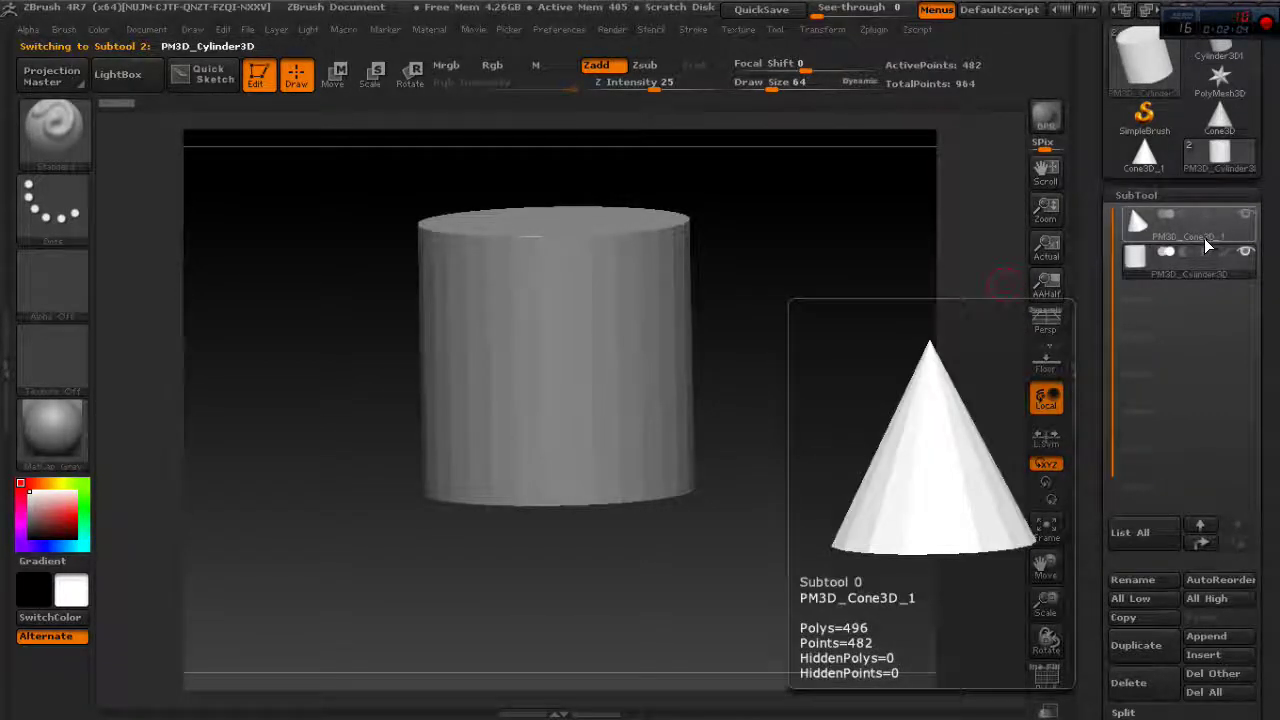
Step: Switch between the cone and cylinder subtools, ending with PM3D_Cylinder3D active
{"action": "left_click", "coordinate": [1218, 232]}
{"action": "left_click", "coordinate": [1198, 270]}
{"action": "left_click", "coordinate": [1208, 230]}
{"action": "left_click", "coordinate": [1204, 268]}
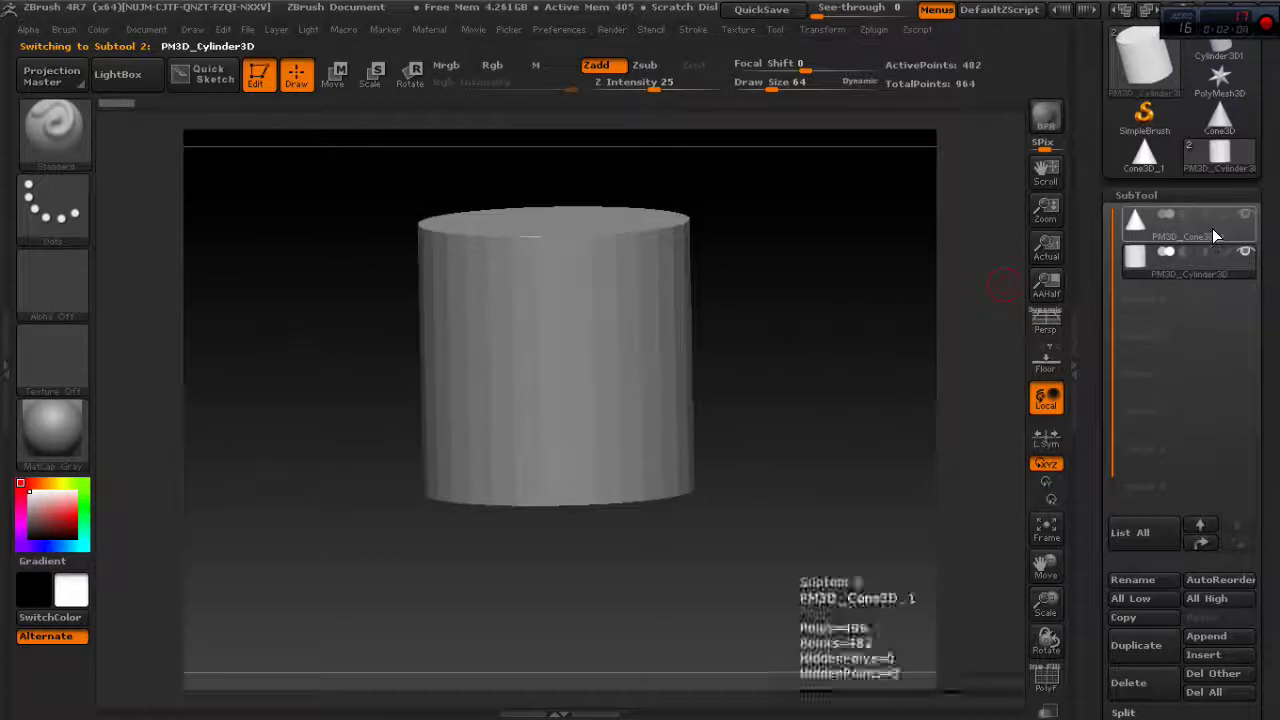
{"action": "left_click", "coordinate": [1208, 232]}
{"action": "left_click", "coordinate": [1204, 270]}
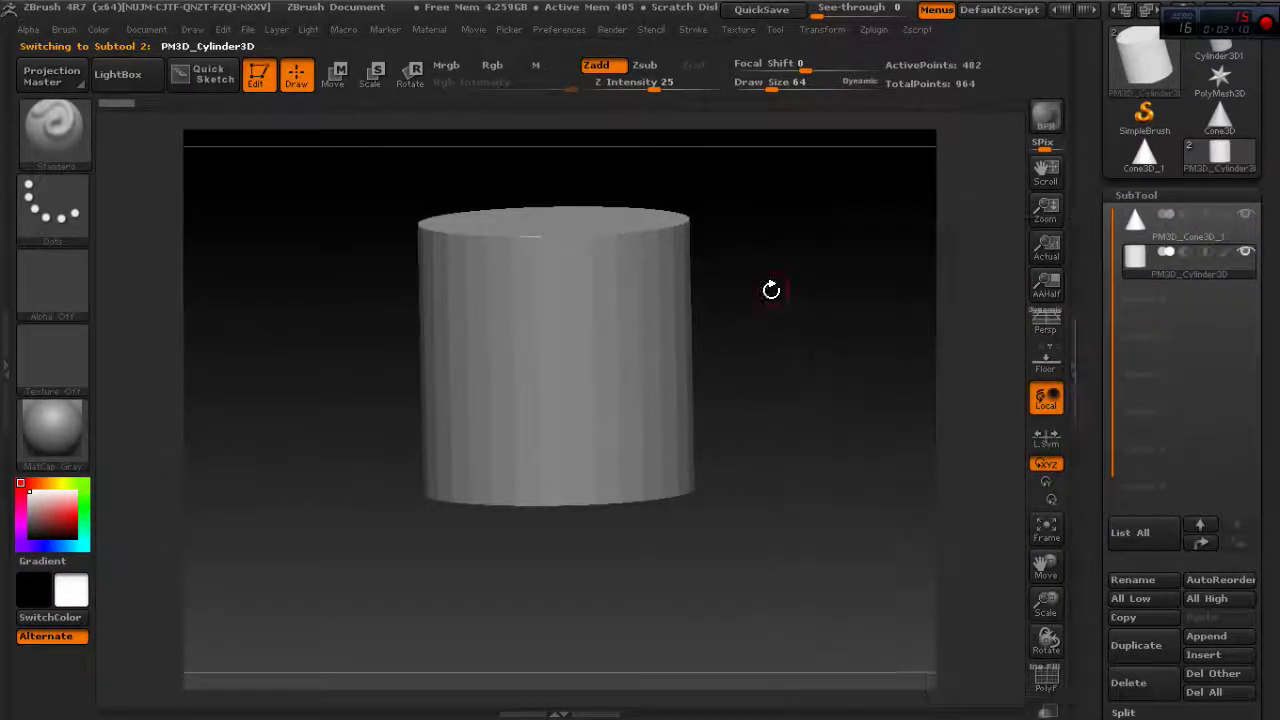
{"action": "left_click_drag", "start_coordinate": [771, 289], "coordinate": [822, 279]}
{"action": "left_click", "coordinate": [1208, 232]}
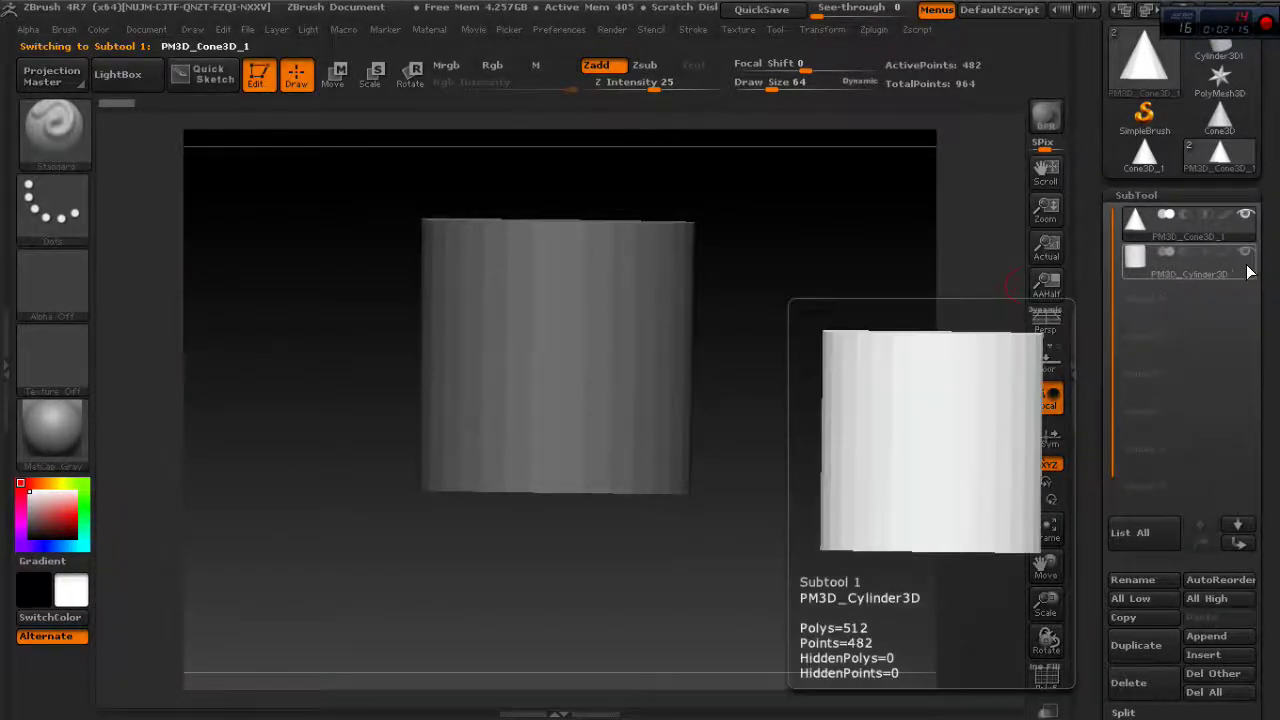
{"action": "left_click", "coordinate": [1186, 274]}
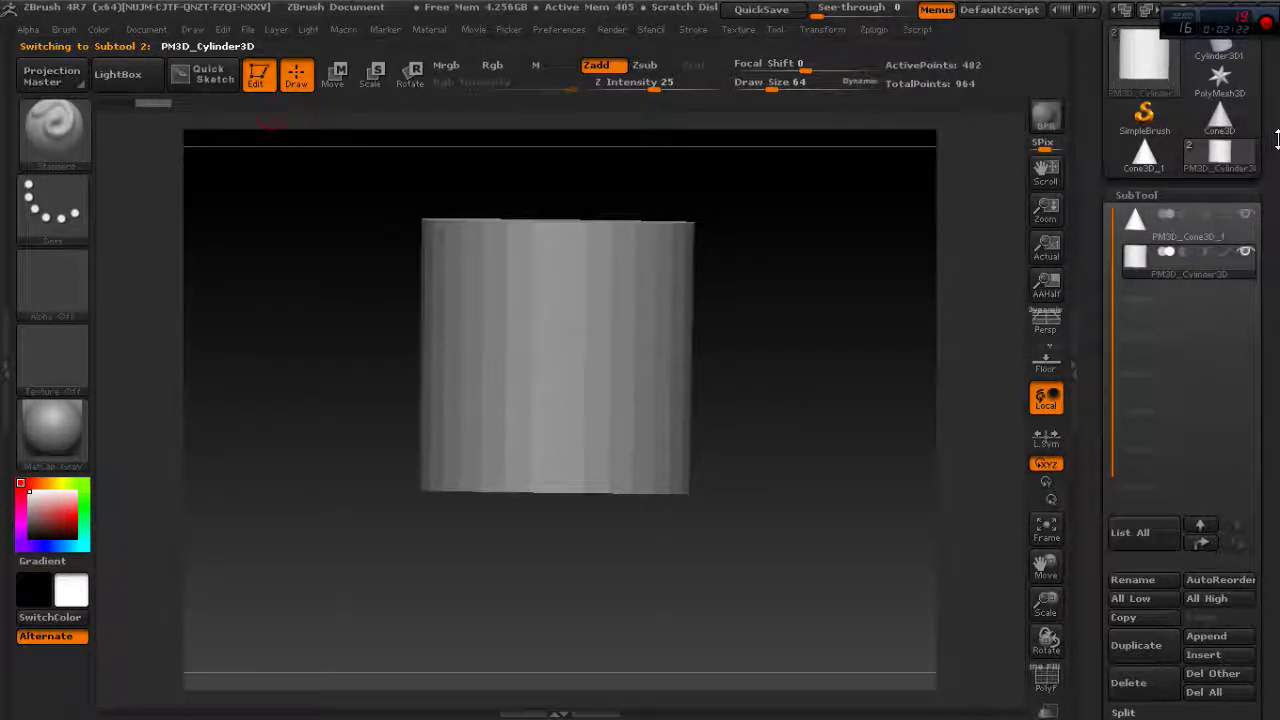
Step: Choose the Displace brush and move the cylinder right to uncover the cone
{"action": "left_click", "coordinate": [55, 132]}
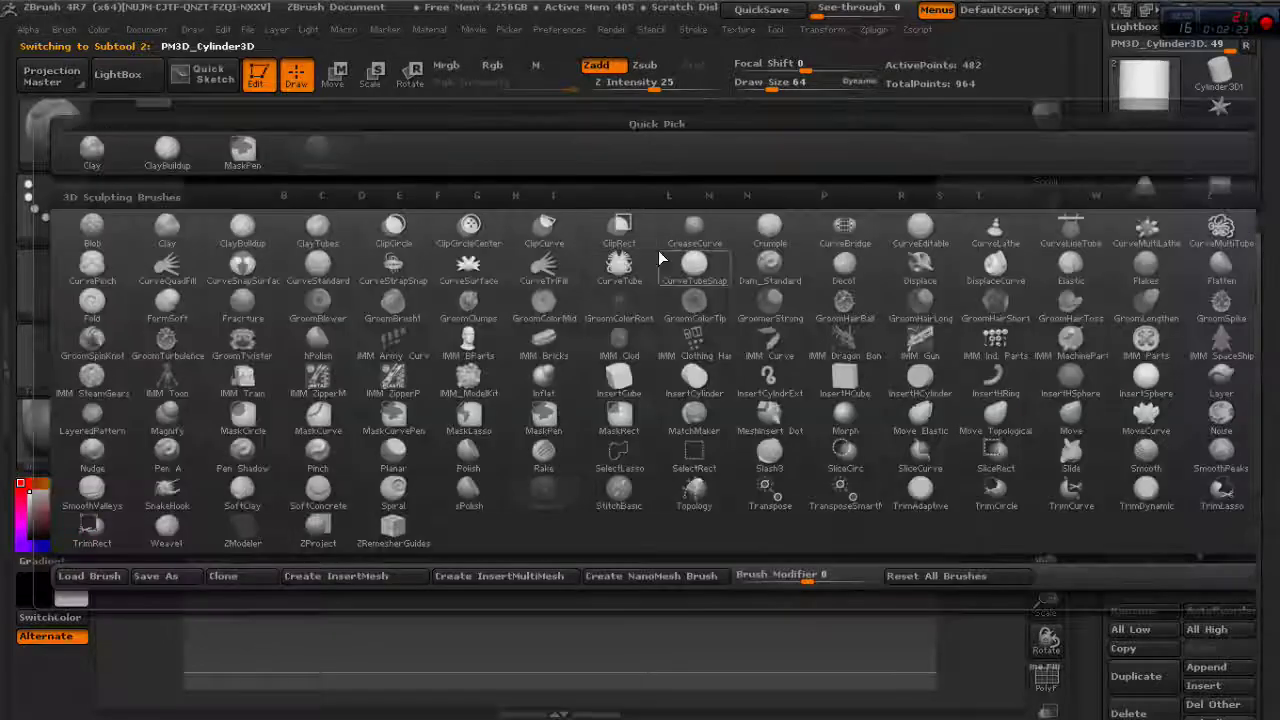
{"action": "left_click", "coordinate": [920, 262]}
{"action": "left_click_drag", "start_coordinate": [759, 410], "coordinate": [806, 397]}
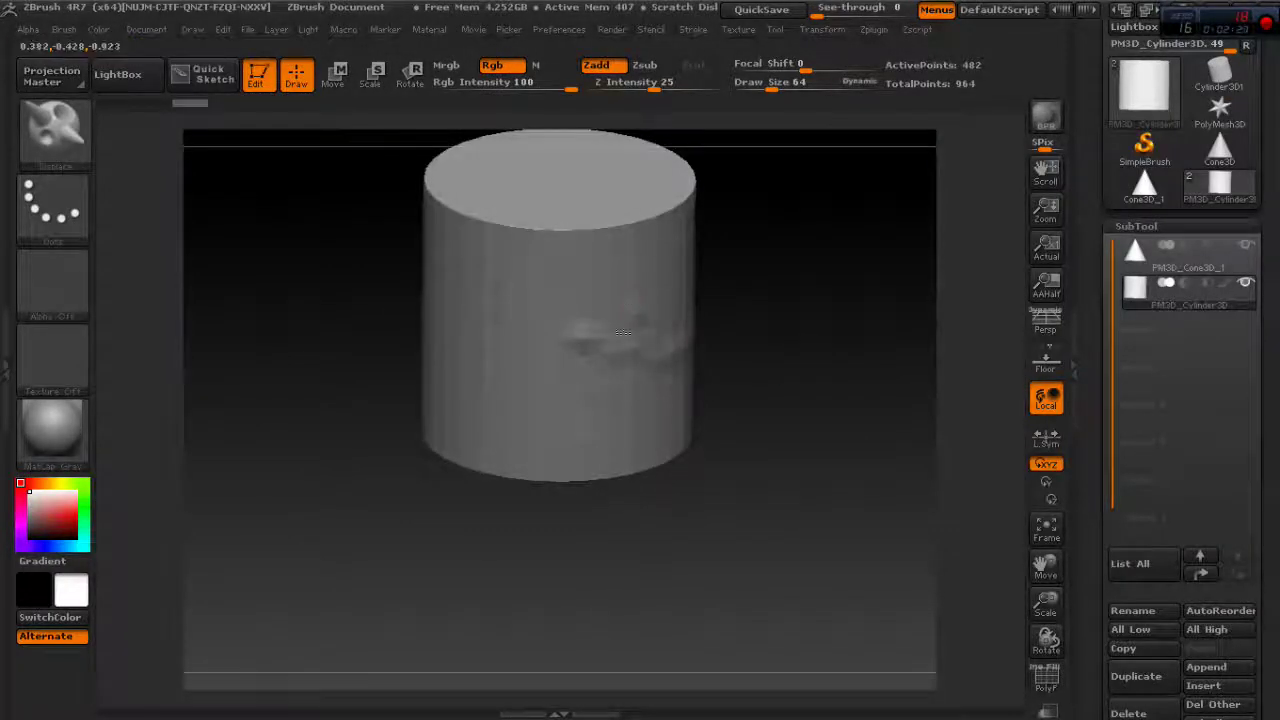
{"action": "left_click", "coordinate": [338, 75]}
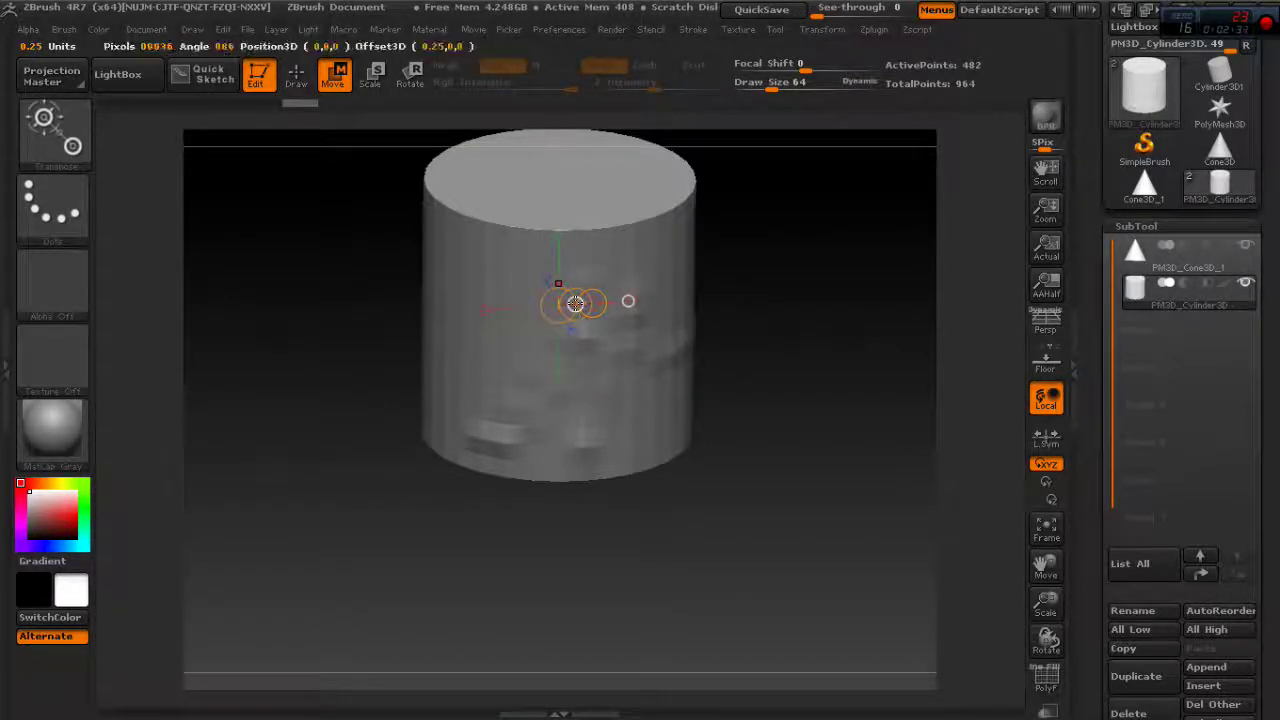
{"action": "mouse_move", "coordinate": [563, 285]}
{"action": "left_mouse_down"}
{"action": "mouse_move", "coordinate": [855, 390]}
{"action": "mouse_move", "coordinate": [850, 331]}
{"action": "left_mouse_up"}
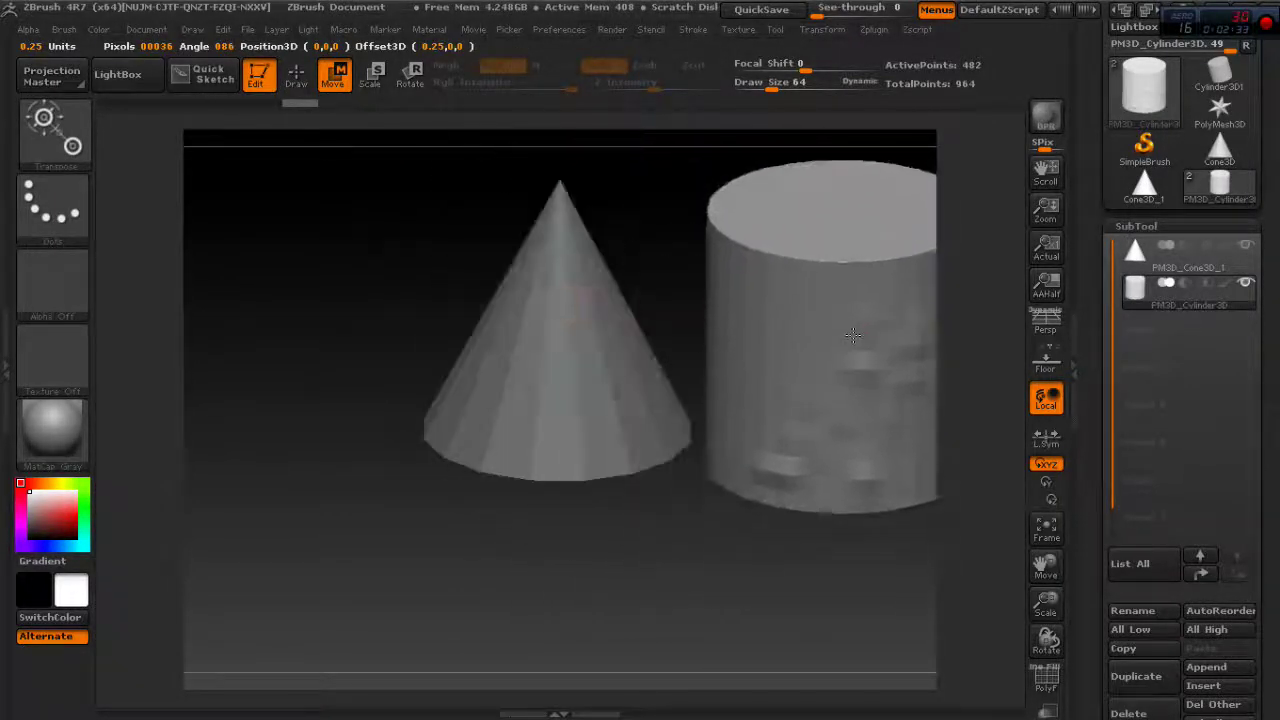
{"action": "left_click", "coordinate": [575, 303]}
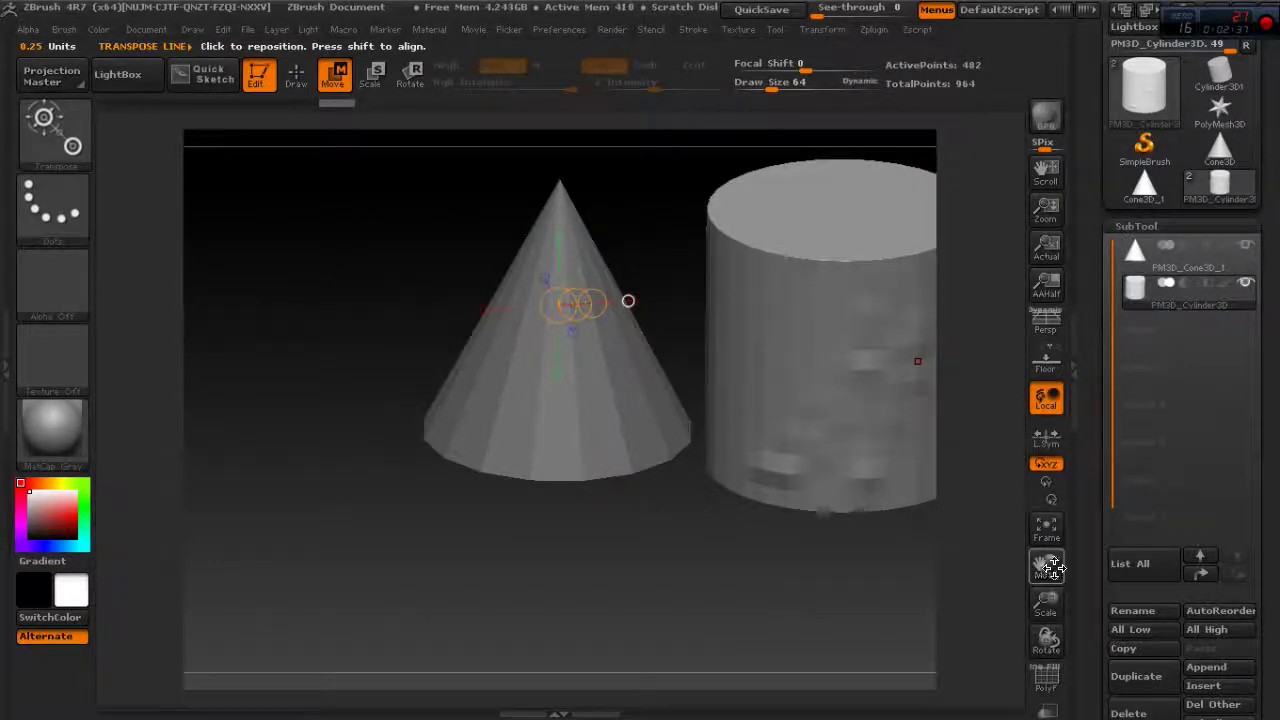
{"action": "left_click_drag", "start_coordinate": [1048, 567], "coordinate": [824, 574]}
Step: Move the cylinder down, shrink it, tilt its top left, then select the cone in Draw mode
{"action": "left_click_drag", "start_coordinate": [591, 284], "coordinate": [614, 514]}
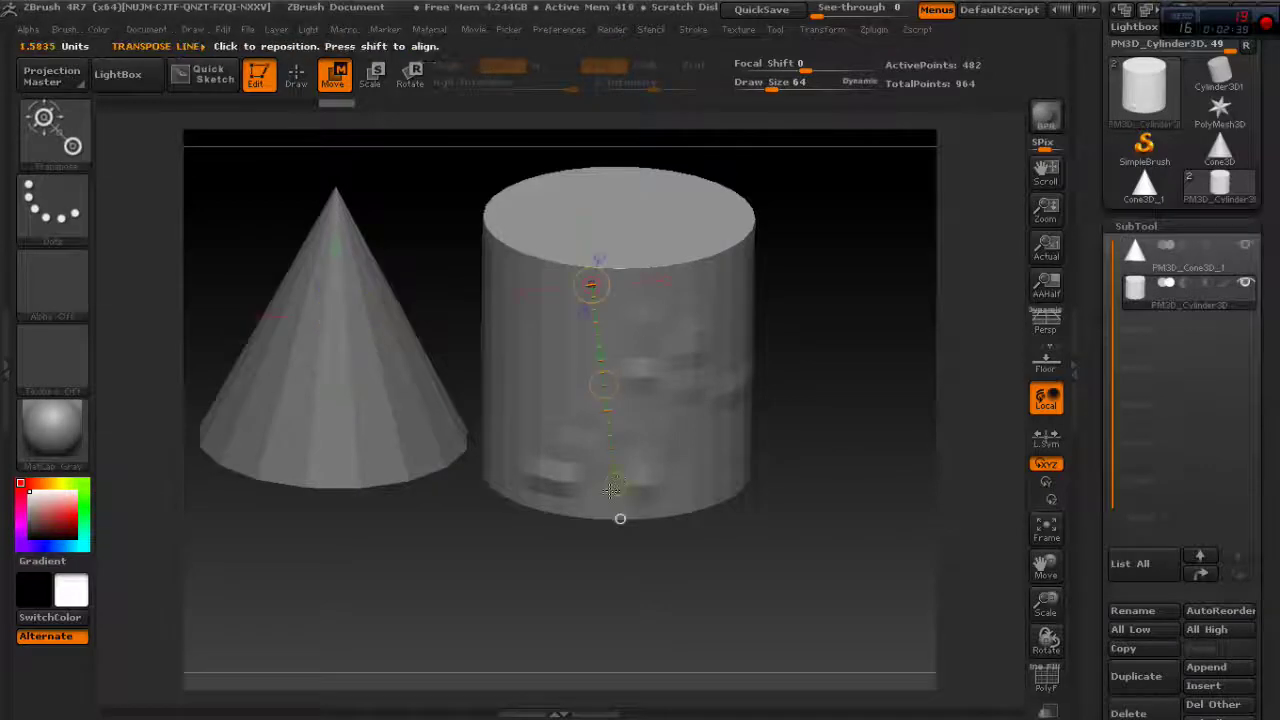
{"action": "mouse_move", "coordinate": [603, 383]}
{"action": "left_mouse_down"}
{"action": "mouse_move", "coordinate": [633, 551]}
{"action": "mouse_move", "coordinate": [549, 375]}
{"action": "left_mouse_up"}
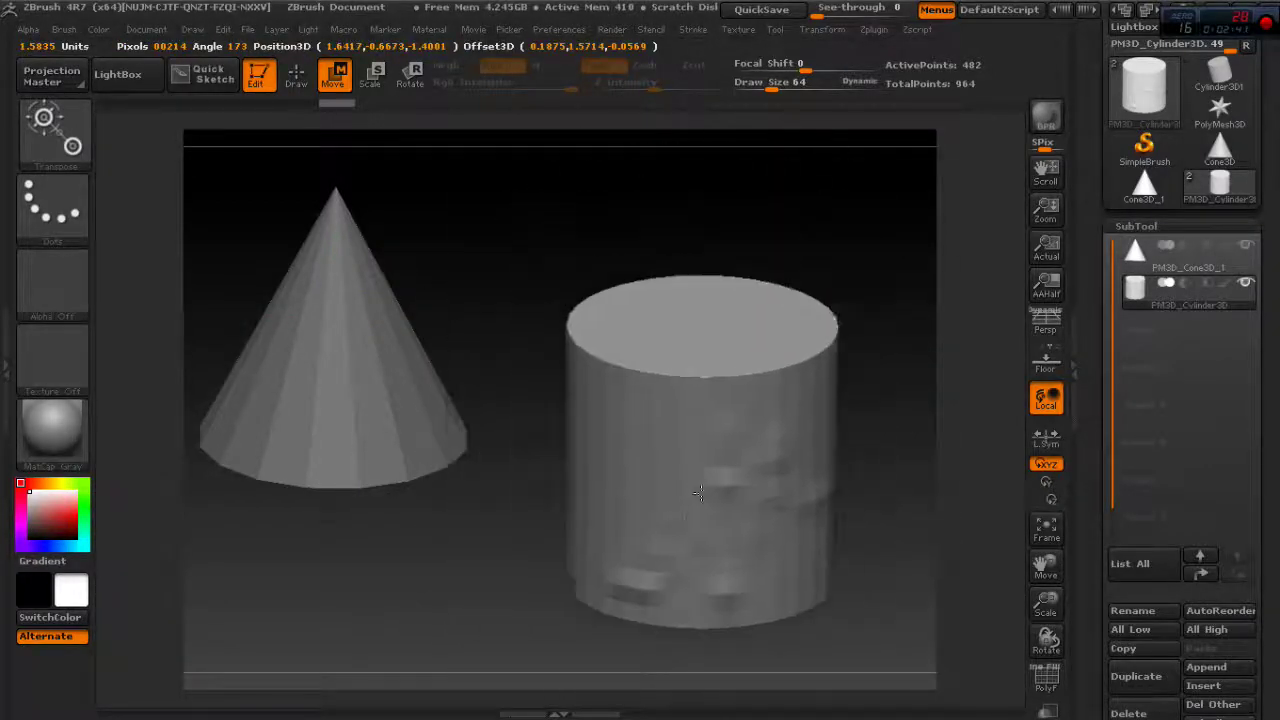
{"action": "left_click", "coordinate": [372, 76]}
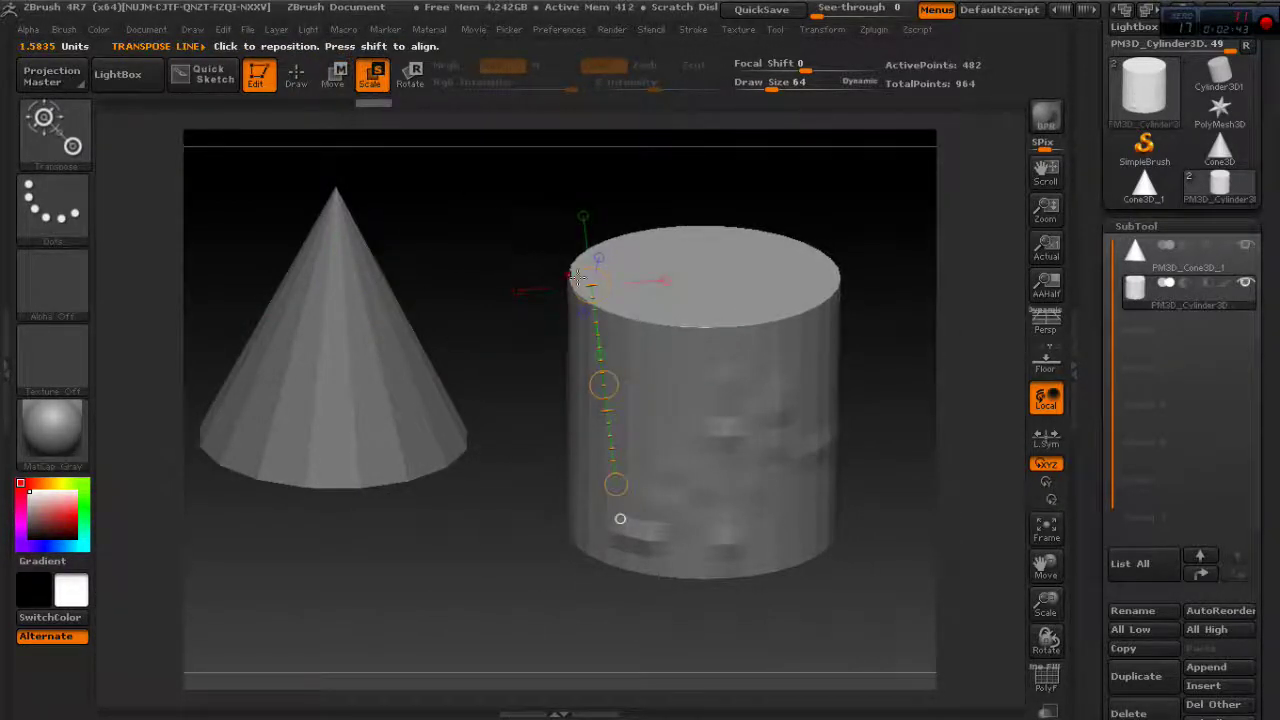
{"action": "left_click_drag", "start_coordinate": [578, 278], "coordinate": [590, 310]}
{"action": "left_click", "coordinate": [409, 75]}
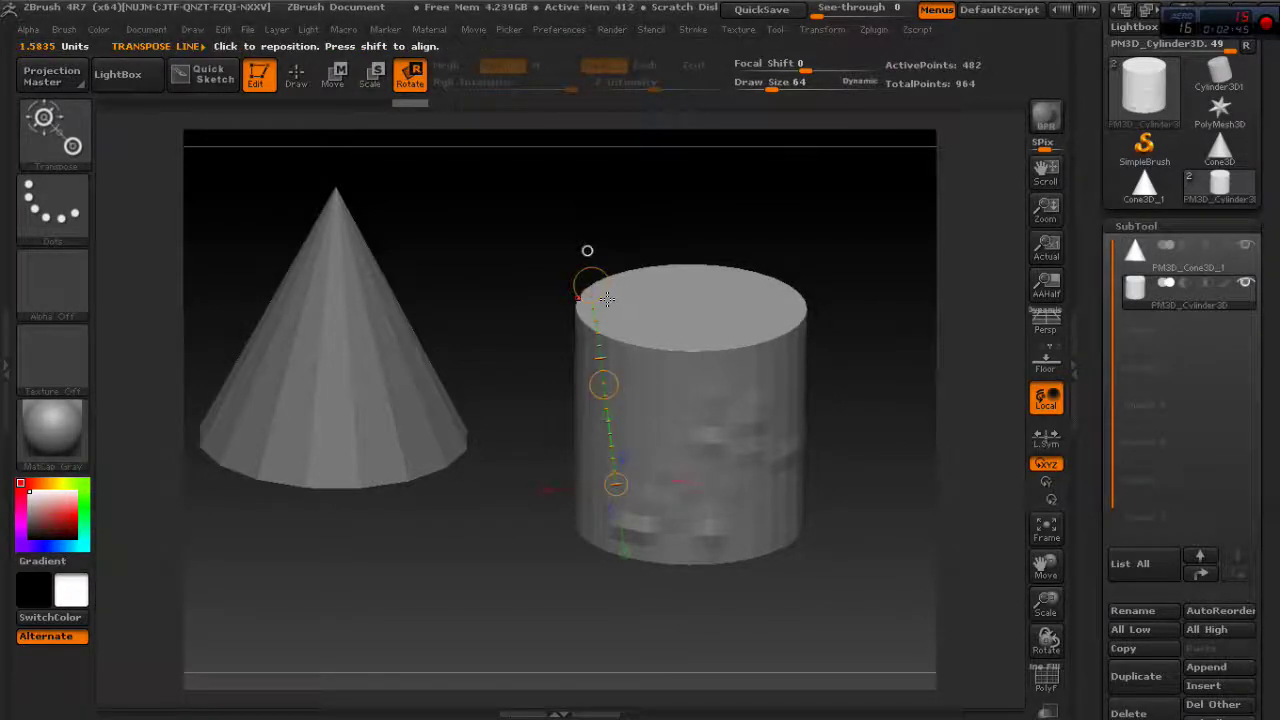
{"action": "left_click_drag", "start_coordinate": [607, 298], "coordinate": [525, 285]}
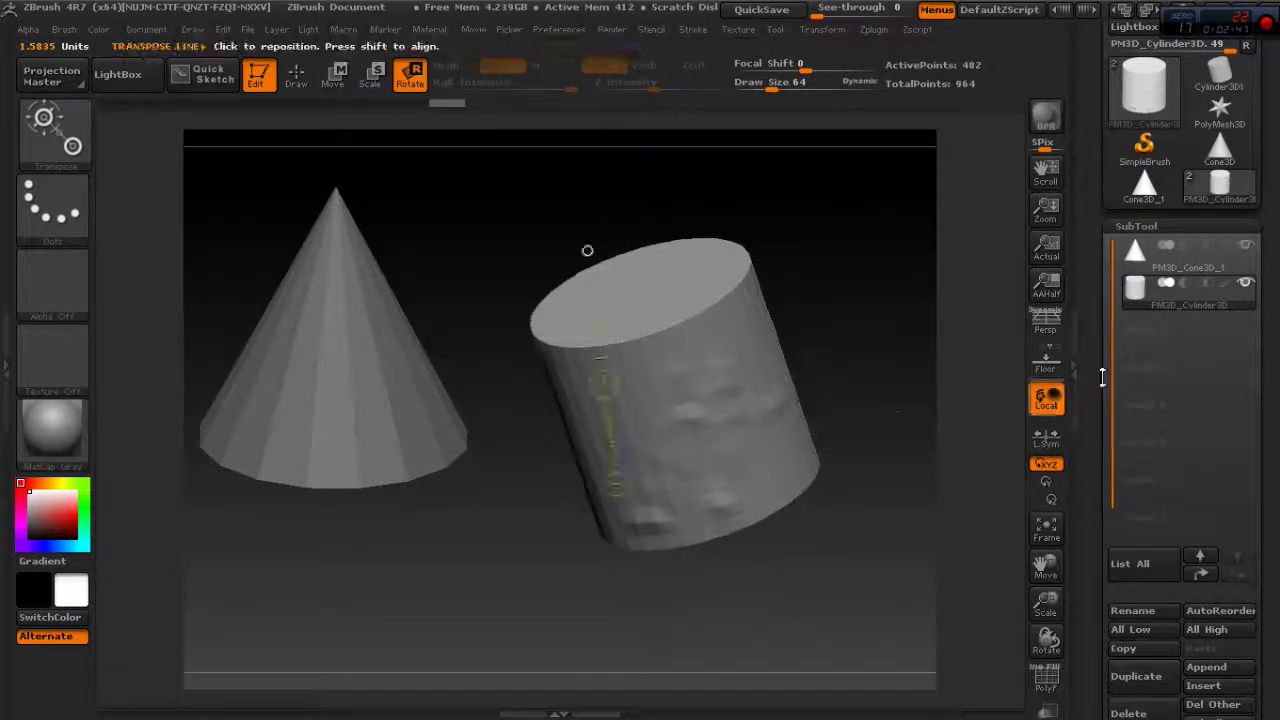
{"action": "left_click", "coordinate": [1188, 255]}
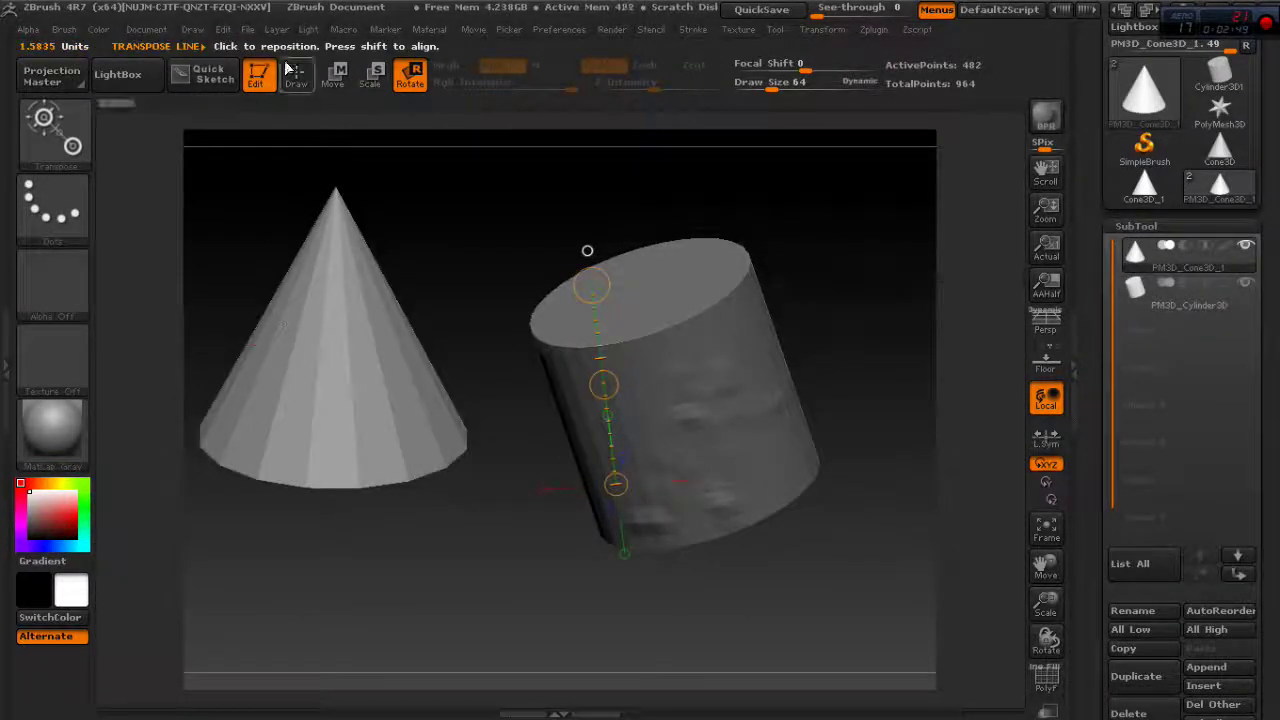
{"action": "left_click", "coordinate": [298, 77]}
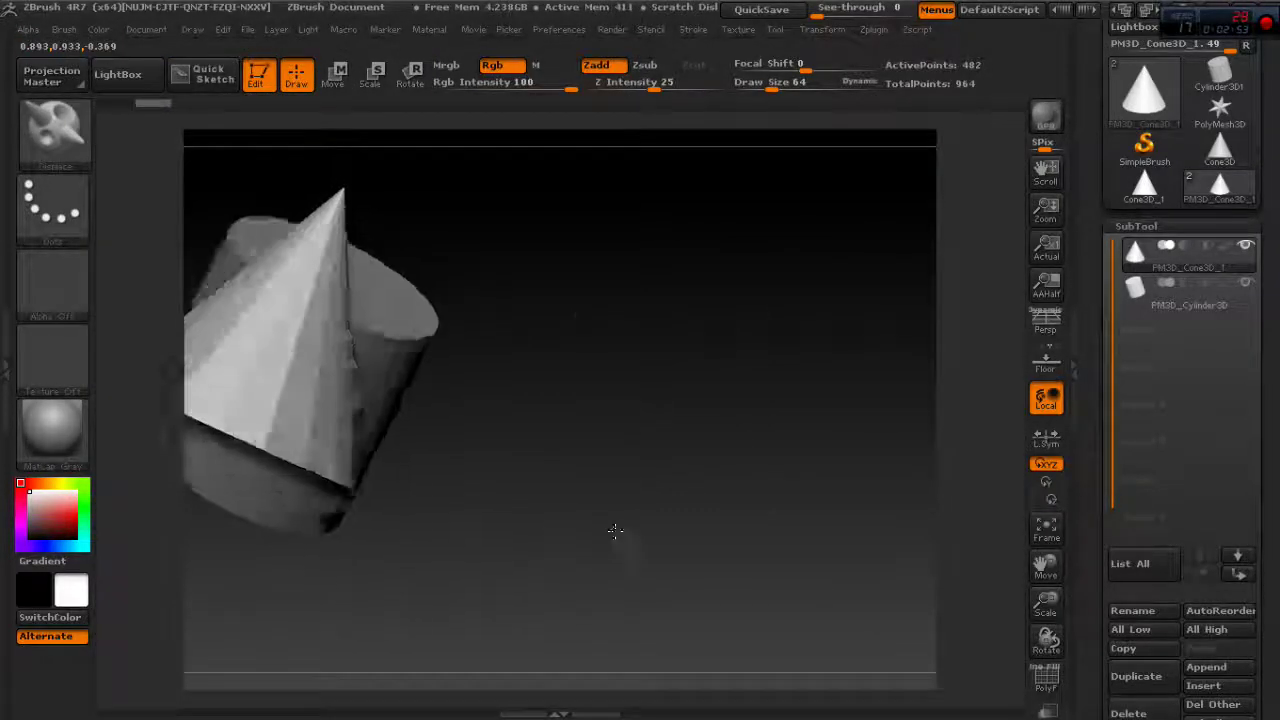
Step: Sculpt streaks on the cone's lower-middle surface and view the cone and cylinder from several angles
{"action": "left_click_drag", "start_coordinate": [614, 534], "coordinate": [398, 467]}
{"action": "left_click_drag", "start_coordinate": [344, 297], "coordinate": [391, 401]}
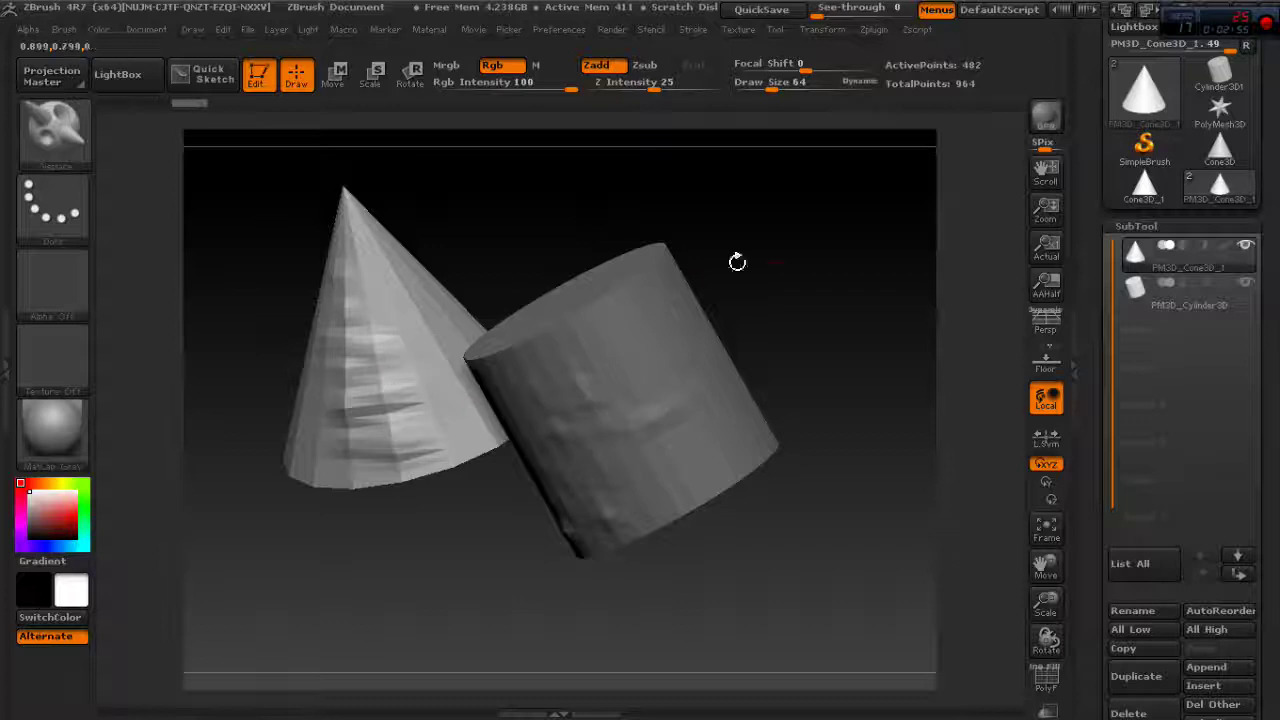
{"action": "left_click_drag", "start_coordinate": [737, 262], "coordinate": [903, 336]}
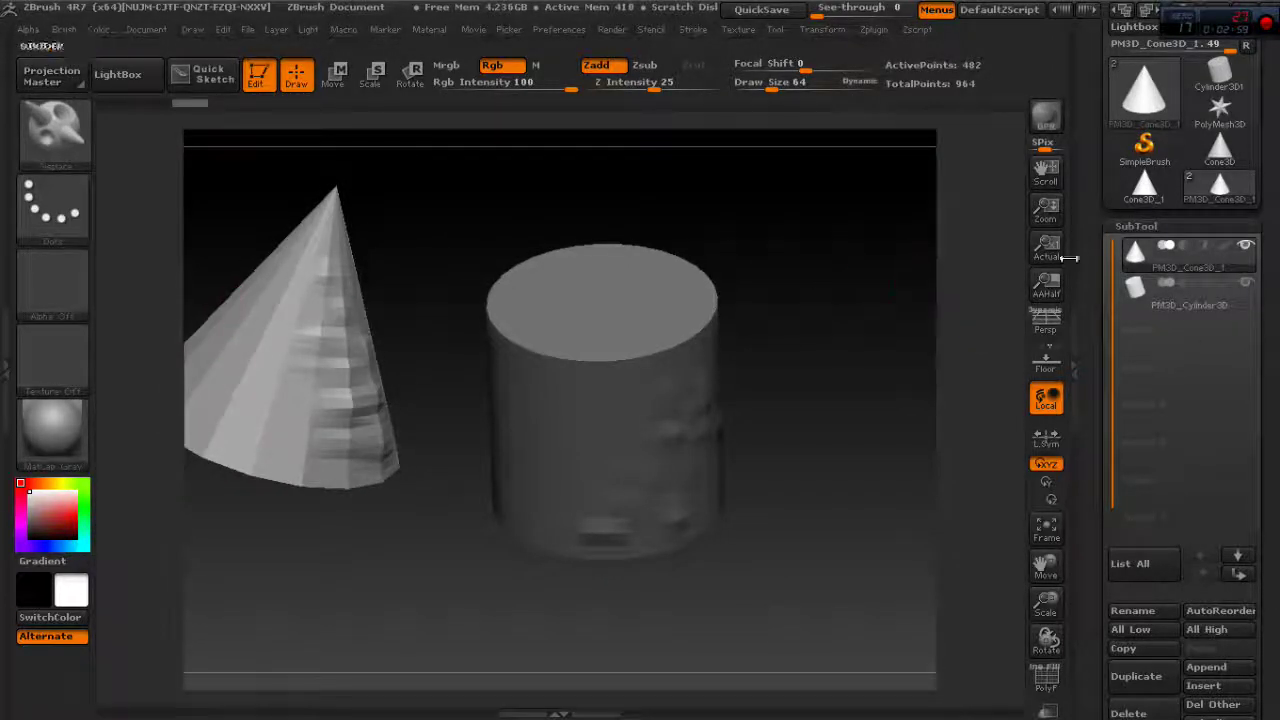
{"action": "left_click_drag", "start_coordinate": [795, 250], "coordinate": [355, 297]}
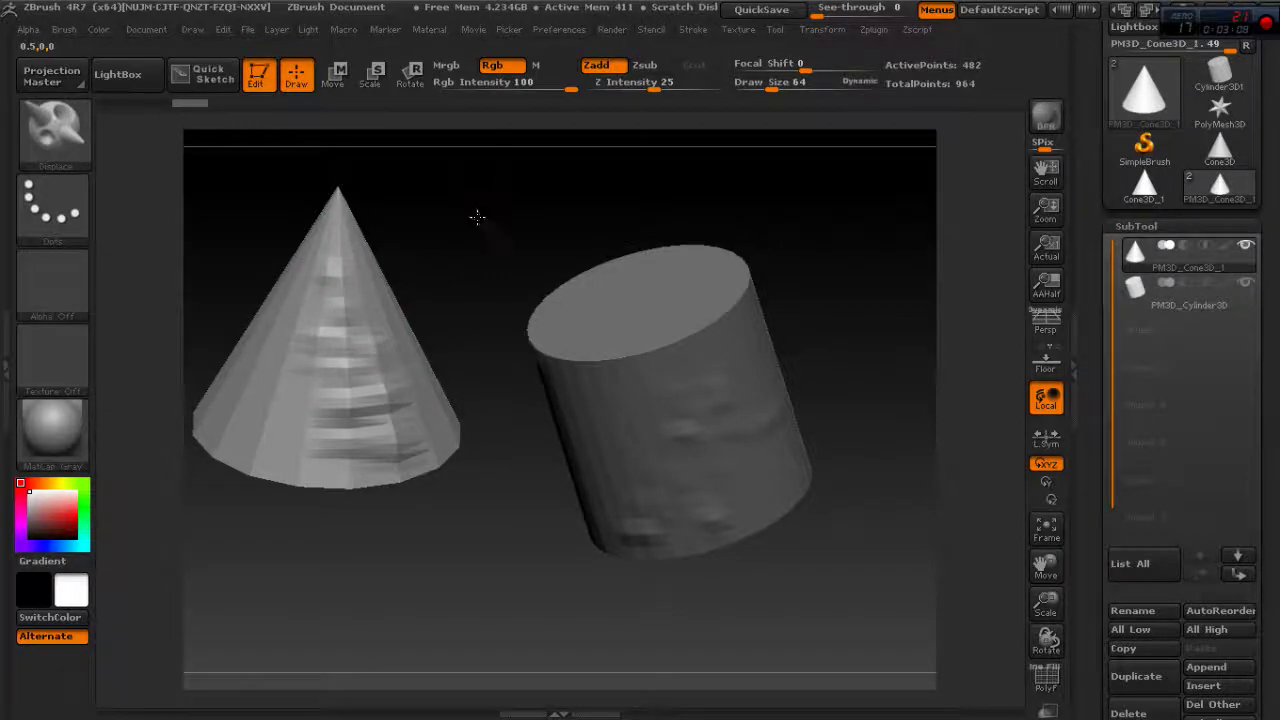
{"action": "left_click_drag", "start_coordinate": [477, 217], "coordinate": [469, 178]}
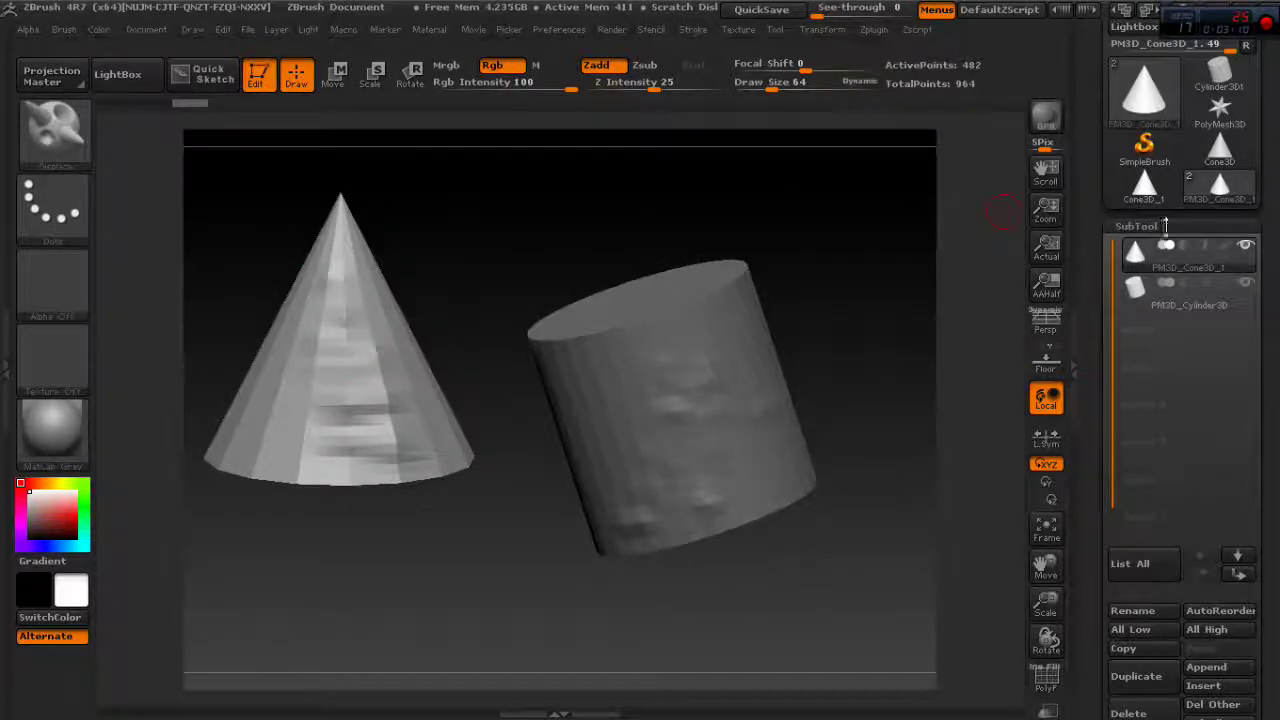
{"action": "mouse_move", "coordinate": [663, 222]}
{"action": "left_mouse_down"}
{"action": "mouse_move", "coordinate": [720, 214]}
{"action": "mouse_move", "coordinate": [691, 337]}
{"action": "left_mouse_up"}
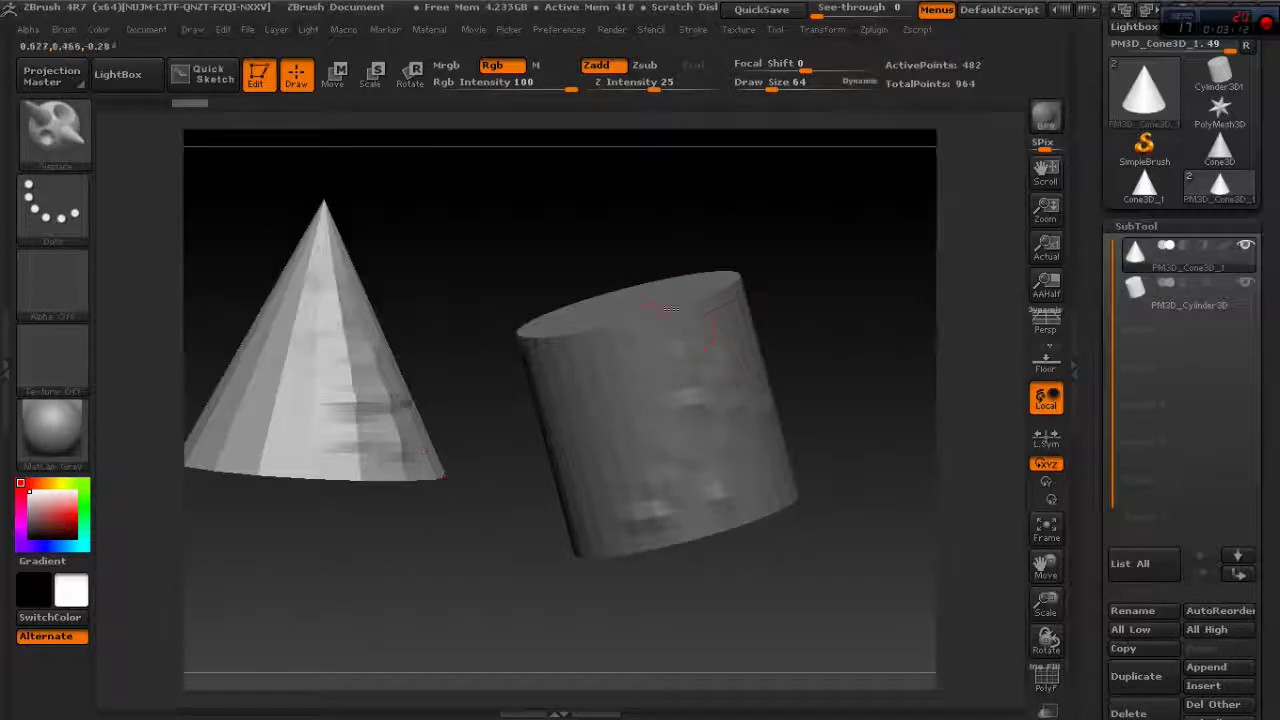
Step: Move the cone right into the tilted cylinder so its tip pokes out the top
{"action": "left_click", "coordinate": [335, 75]}
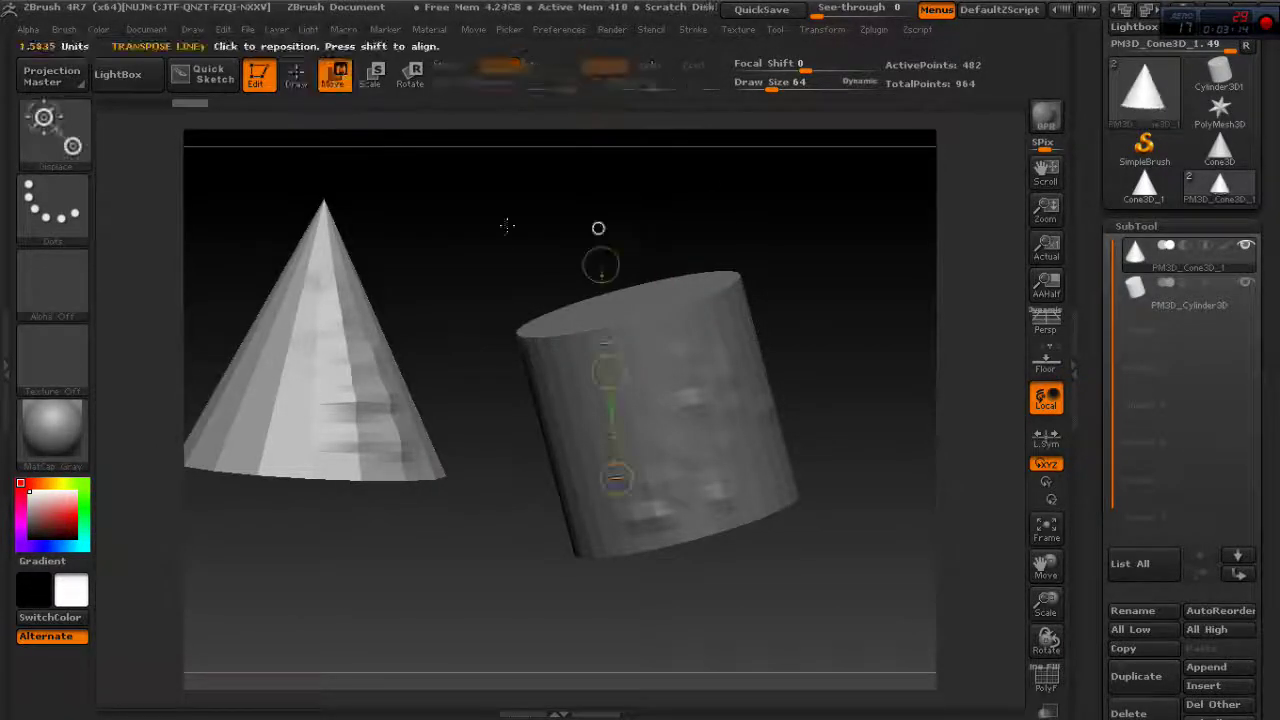
{"action": "left_click", "coordinate": [605, 367]}
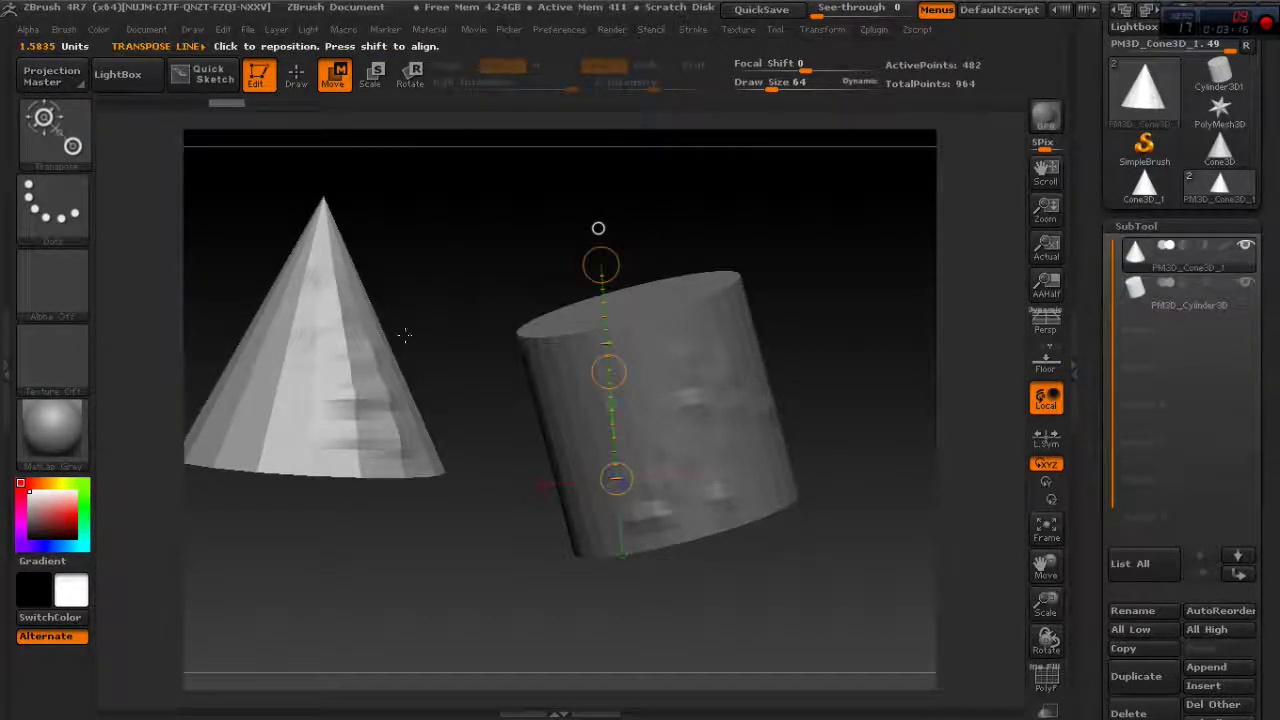
{"action": "left_click_drag", "start_coordinate": [630, 370], "coordinate": [315, 355]}
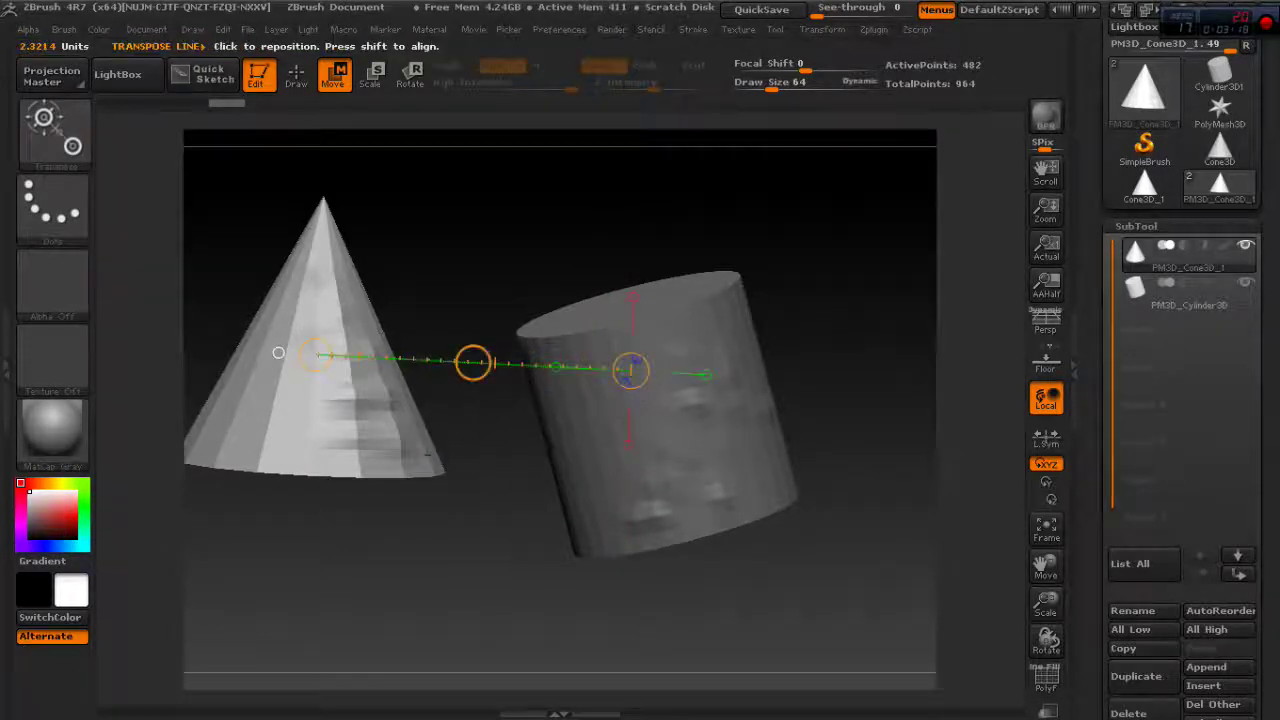
{"action": "left_click_drag", "start_coordinate": [472, 360], "coordinate": [721, 387]}
{"action": "mouse_move", "coordinate": [849, 421]}
{"action": "left_mouse_down"}
{"action": "mouse_move", "coordinate": [917, 346]}
{"action": "mouse_move", "coordinate": [886, 351]}
{"action": "mouse_move", "coordinate": [353, 190]}
{"action": "left_mouse_up"}
{"action": "left_click", "coordinate": [305, 76]}
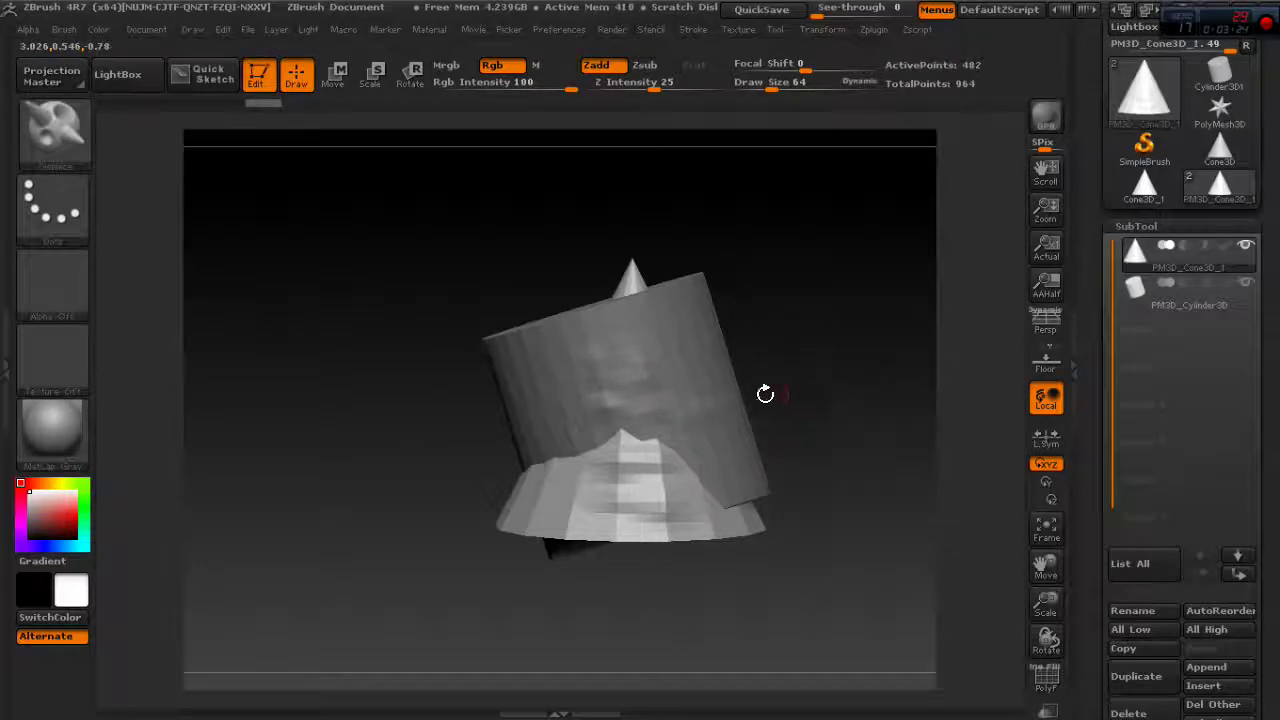
{"action": "left_click_drag", "start_coordinate": [787, 356], "coordinate": [863, 323]}
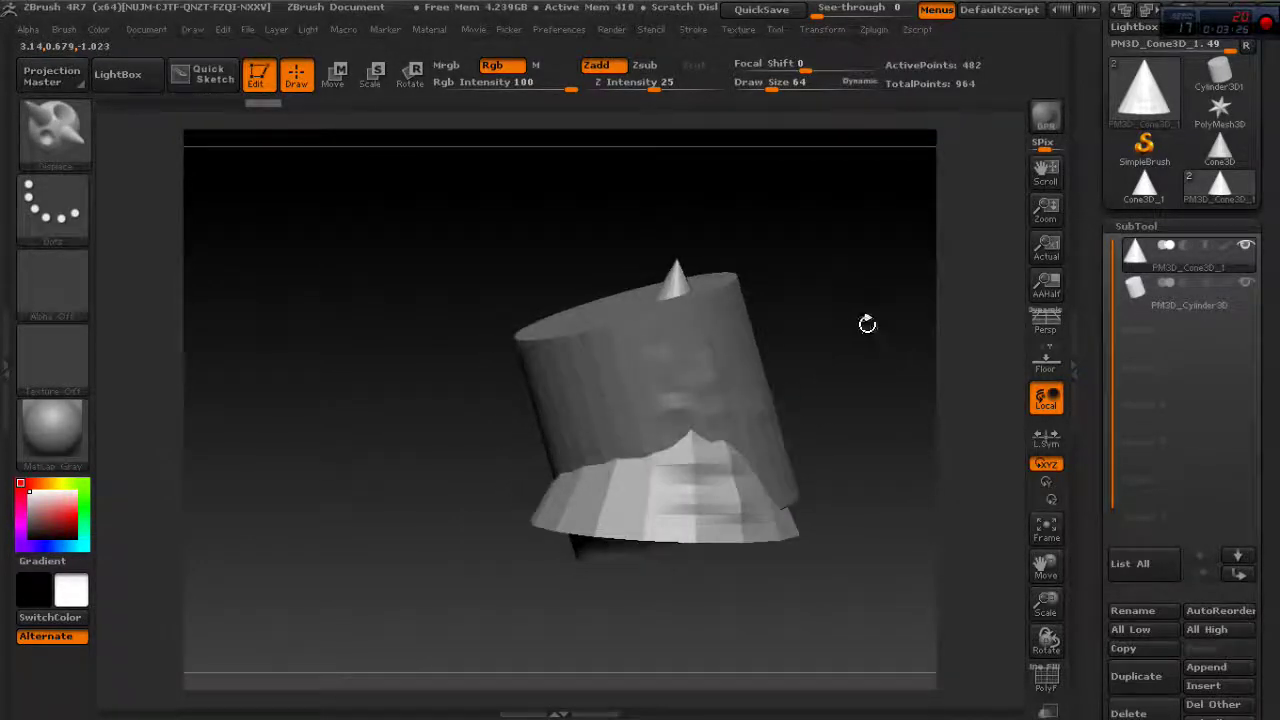
{"action": "left_click", "coordinate": [1243, 247], "text": "shift"}
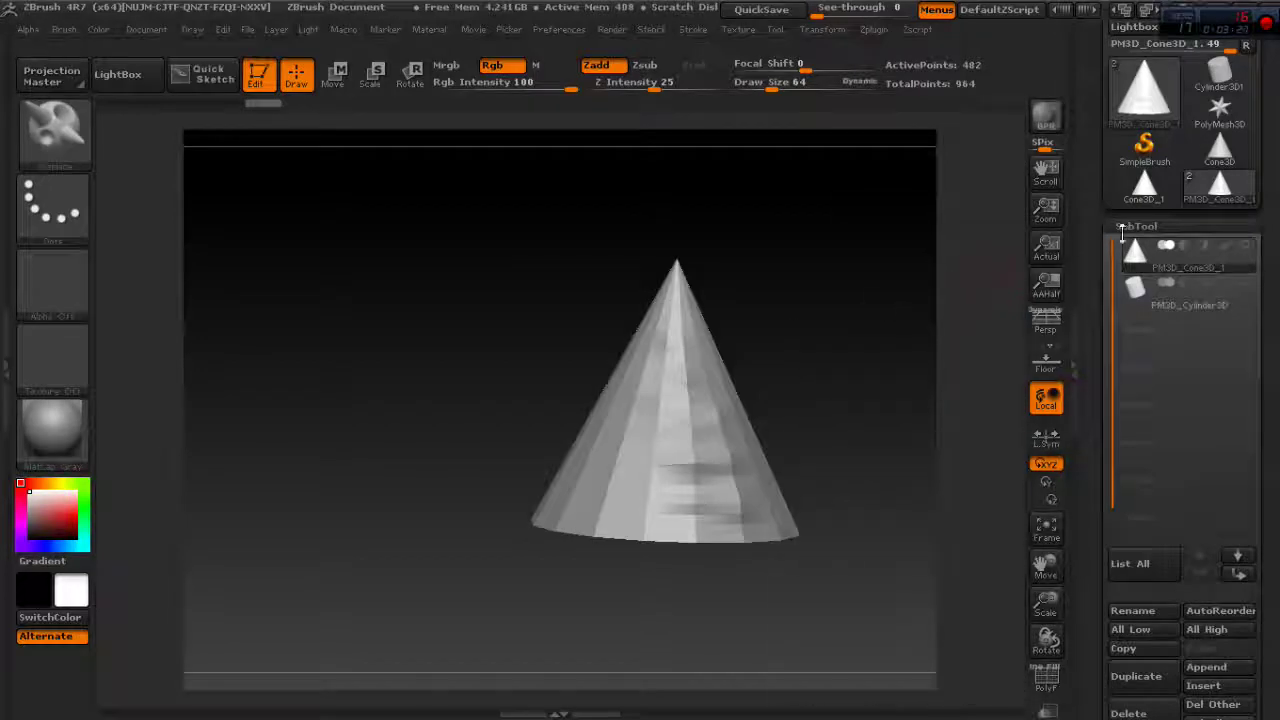
{"action": "left_click", "coordinate": [1243, 248], "text": "shift"}
{"action": "mouse_move", "coordinate": [1190, 256]}
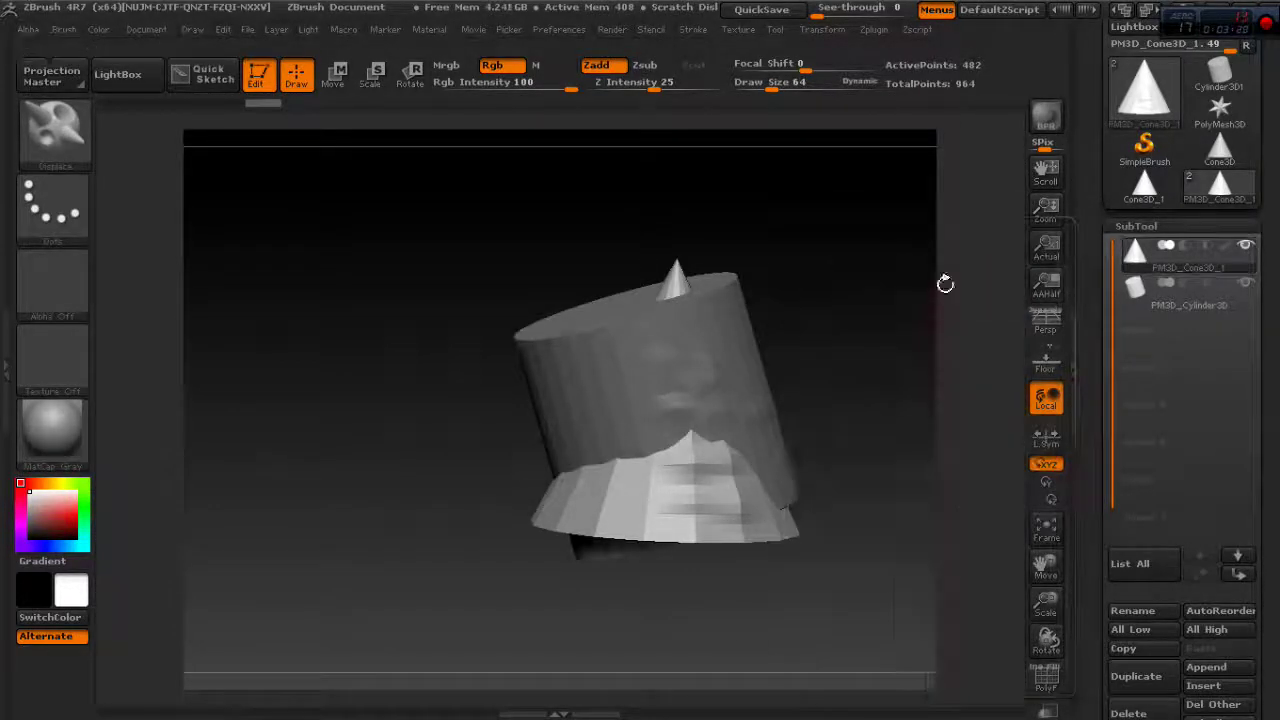
{"action": "left_click_drag", "start_coordinate": [943, 283], "coordinate": [880, 283]}
{"action": "left_click", "coordinate": [1249, 288]}
{"action": "left_click", "coordinate": [1226, 298]}
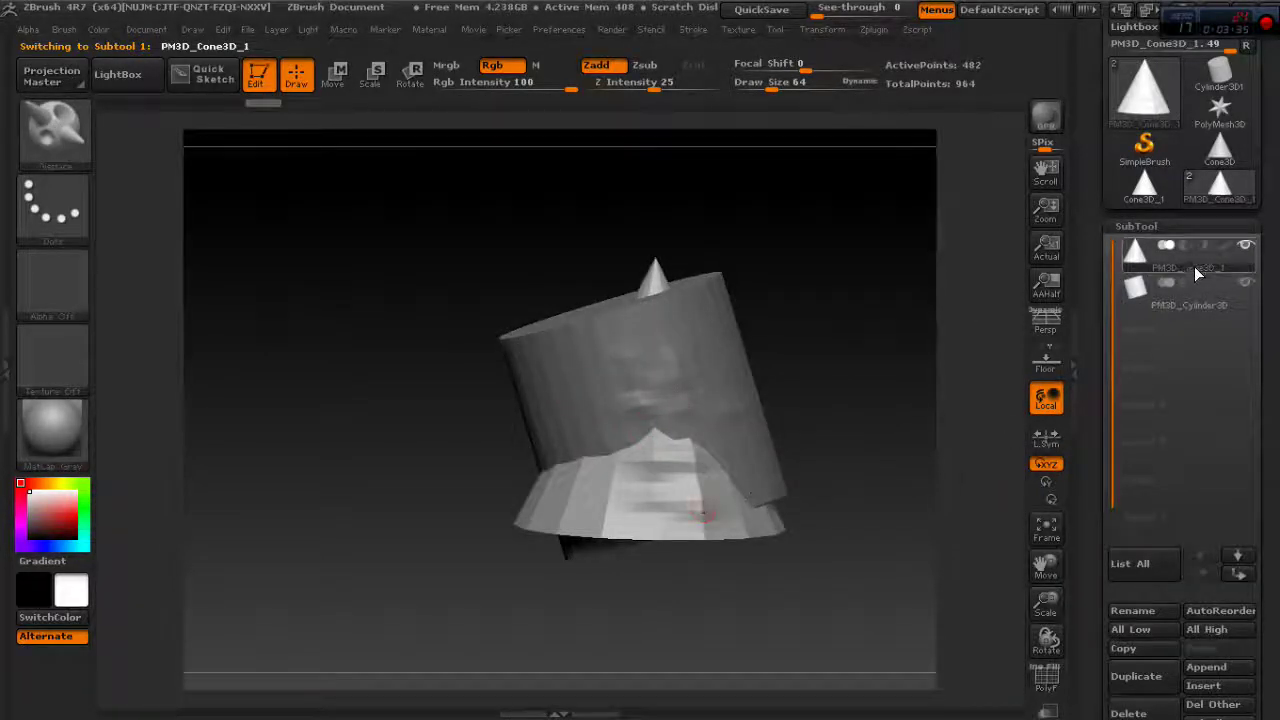
{"action": "left_click", "coordinate": [1244, 284]}
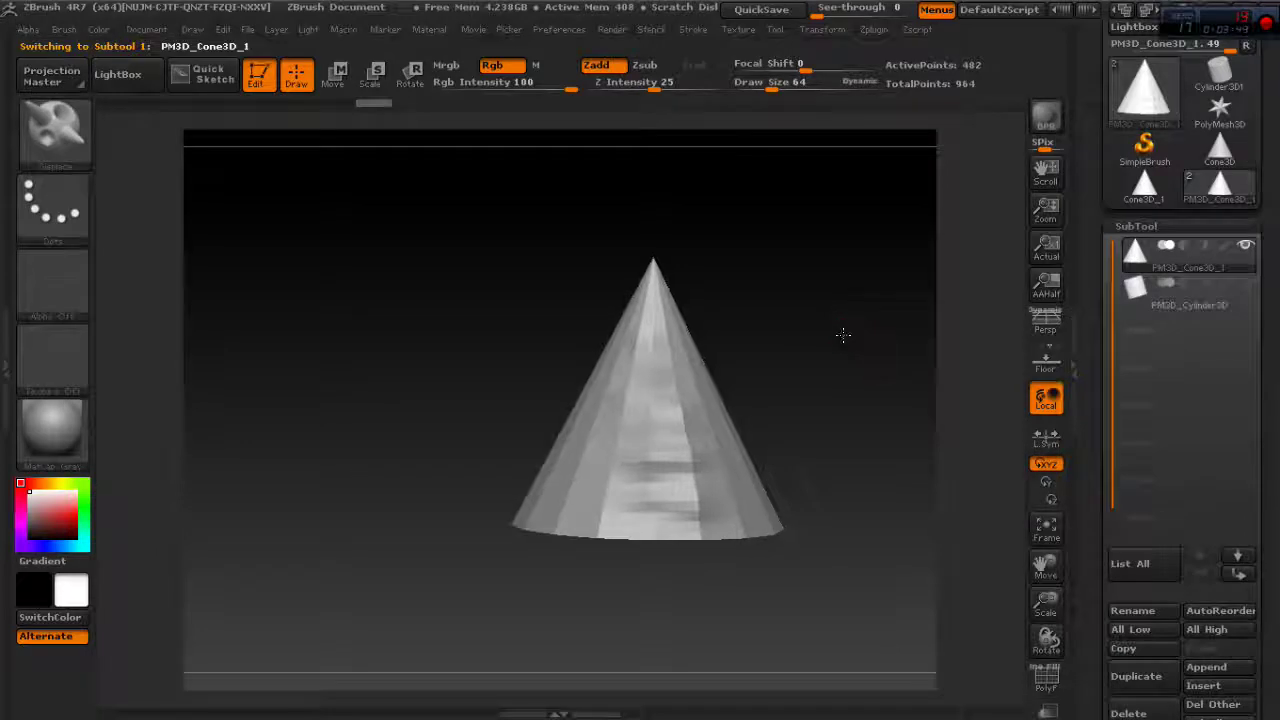
{"action": "mouse_move", "coordinate": [843, 335]}
{"action": "left_mouse_down"}
{"action": "mouse_move", "coordinate": [883, 334]}
{"action": "mouse_move", "coordinate": [843, 331]}
{"action": "mouse_move", "coordinate": [863, 332]}
{"action": "left_mouse_up"}
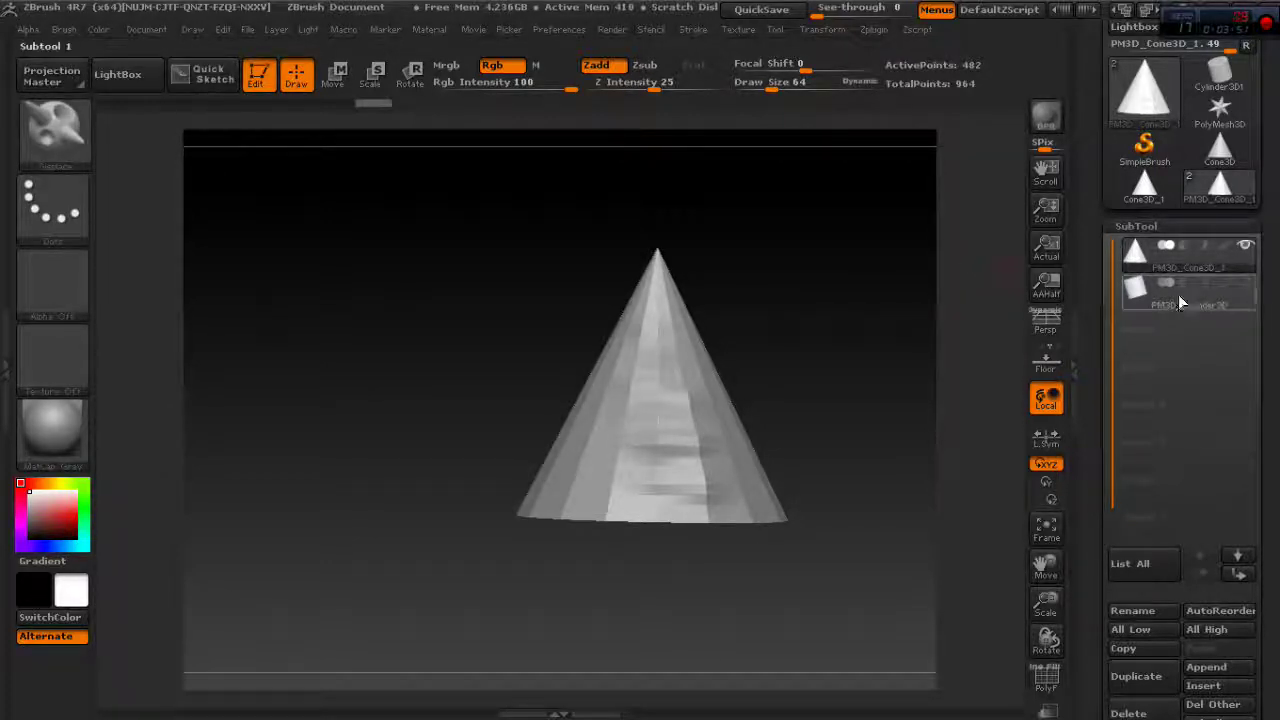
{"action": "left_click", "coordinate": [1240, 286]}
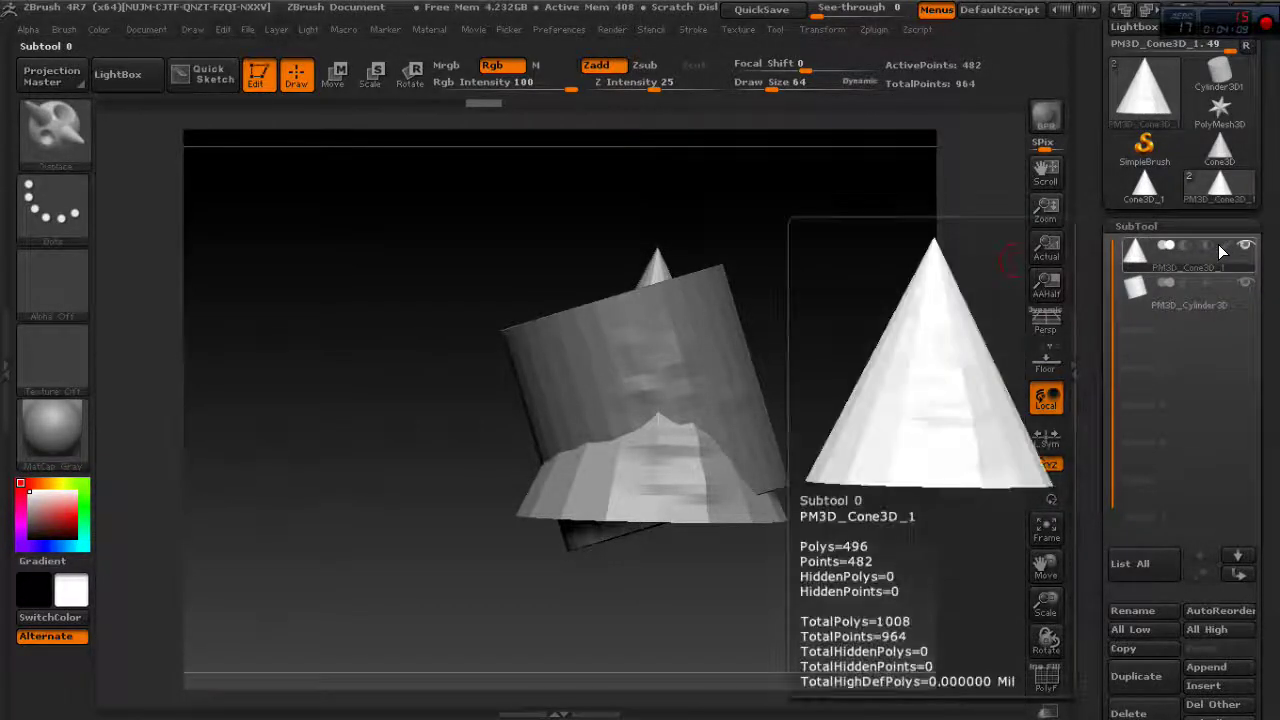
{"action": "mouse_move", "coordinate": [1190, 255]}
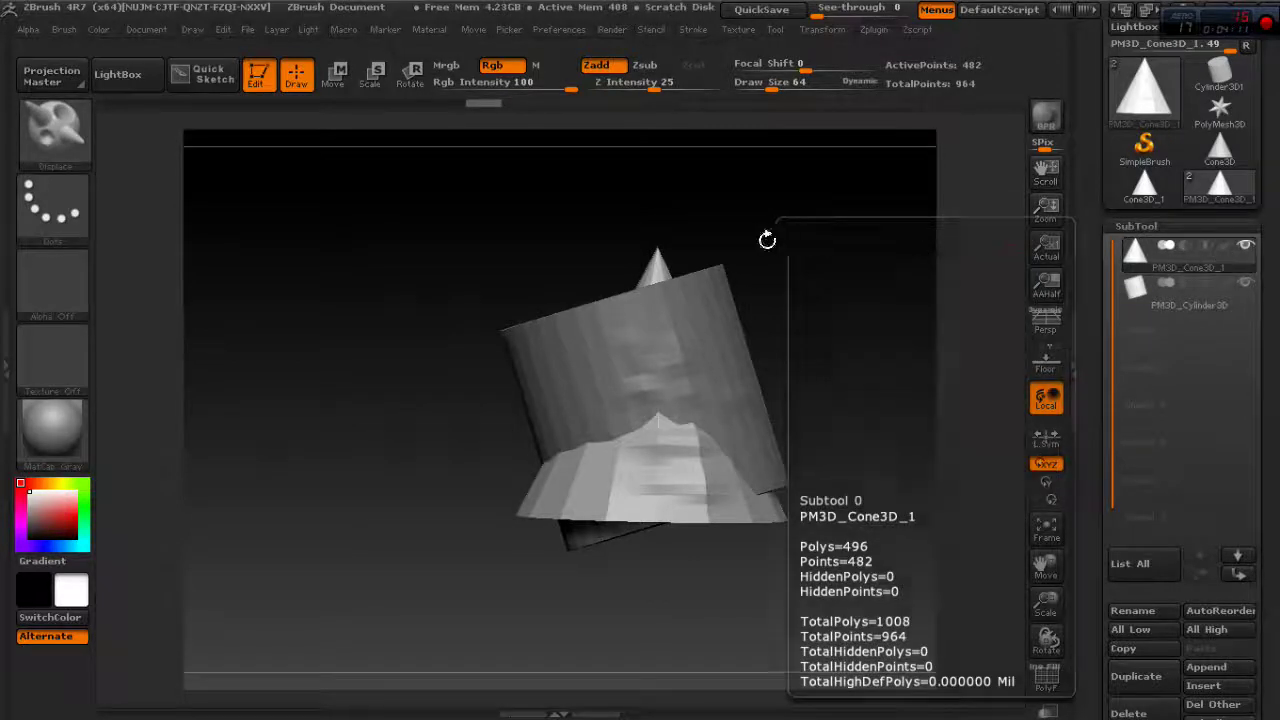
{"action": "left_click_drag", "start_coordinate": [766, 240], "coordinate": [748, 223]}
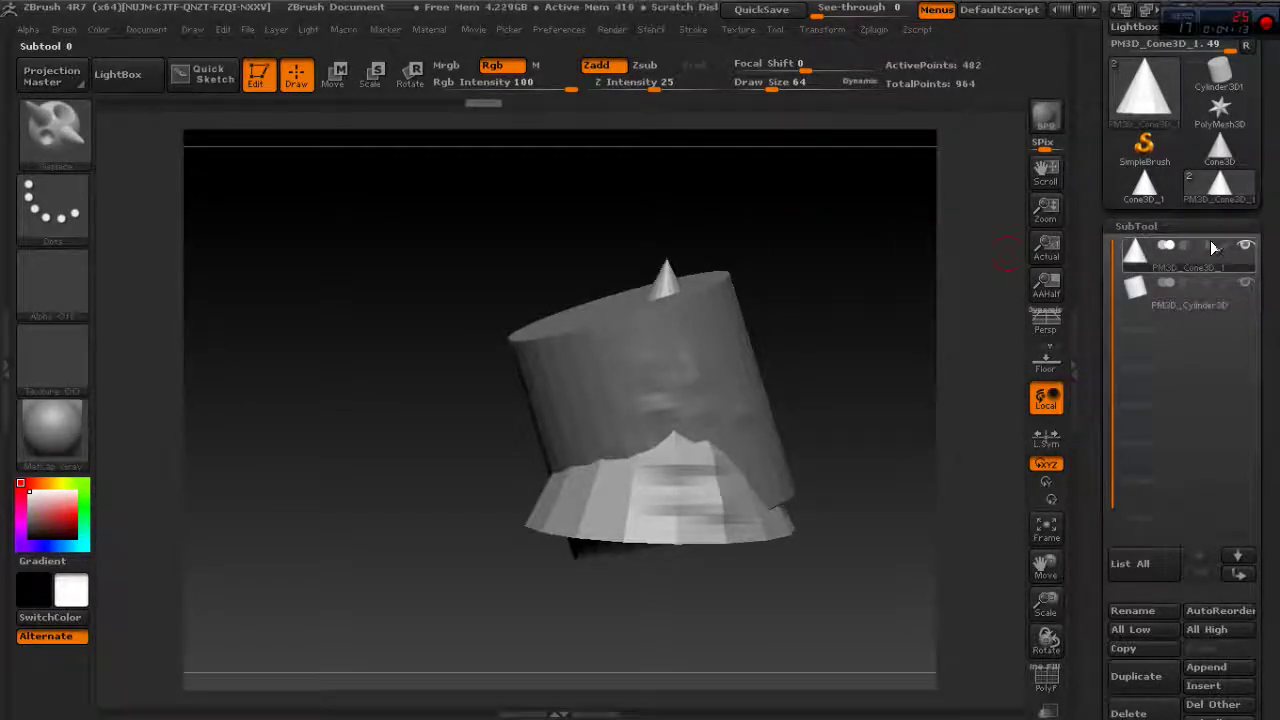
{"action": "mouse_move", "coordinate": [855, 304]}
{"action": "left_mouse_down"}
{"action": "mouse_move", "coordinate": [863, 277]}
{"action": "mouse_move", "coordinate": [815, 345]}
{"action": "mouse_move", "coordinate": [783, 306]}
{"action": "mouse_move", "coordinate": [891, 358]}
{"action": "left_mouse_up"}
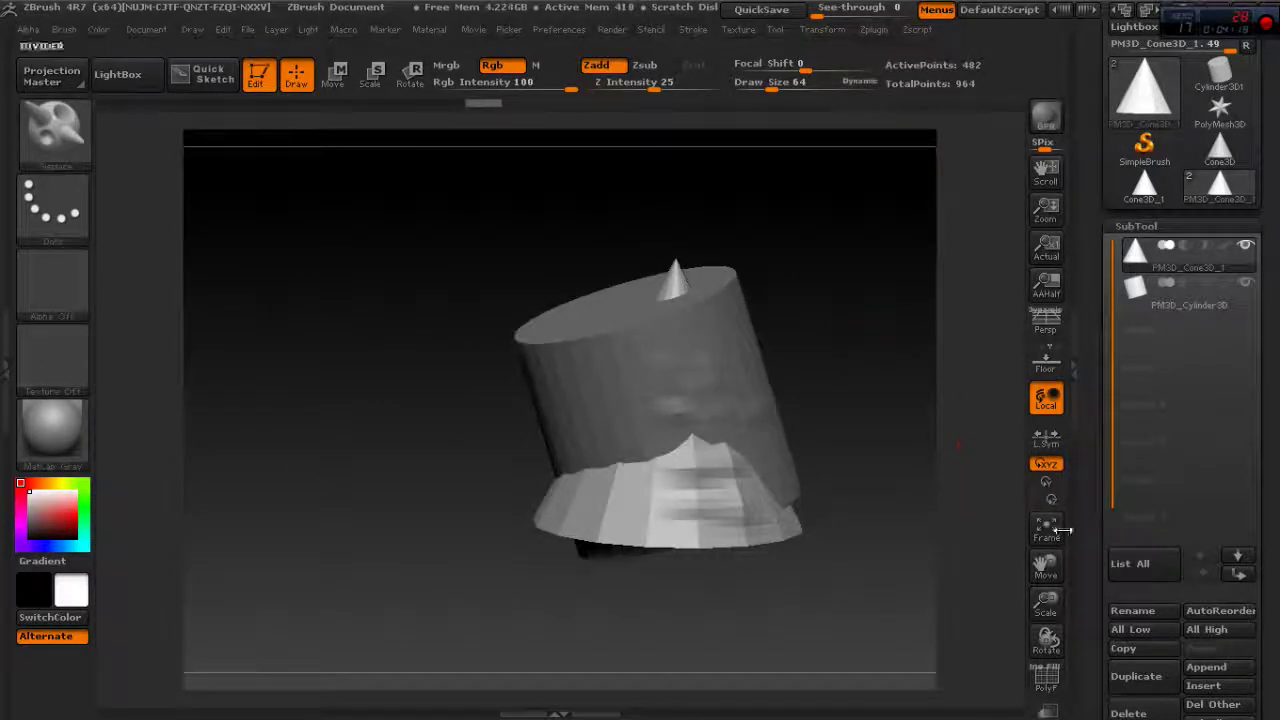
{"action": "left_click_drag", "start_coordinate": [1046, 565], "coordinate": [1000, 495]}
{"action": "left_click_drag", "start_coordinate": [907, 379], "coordinate": [1003, 378]}
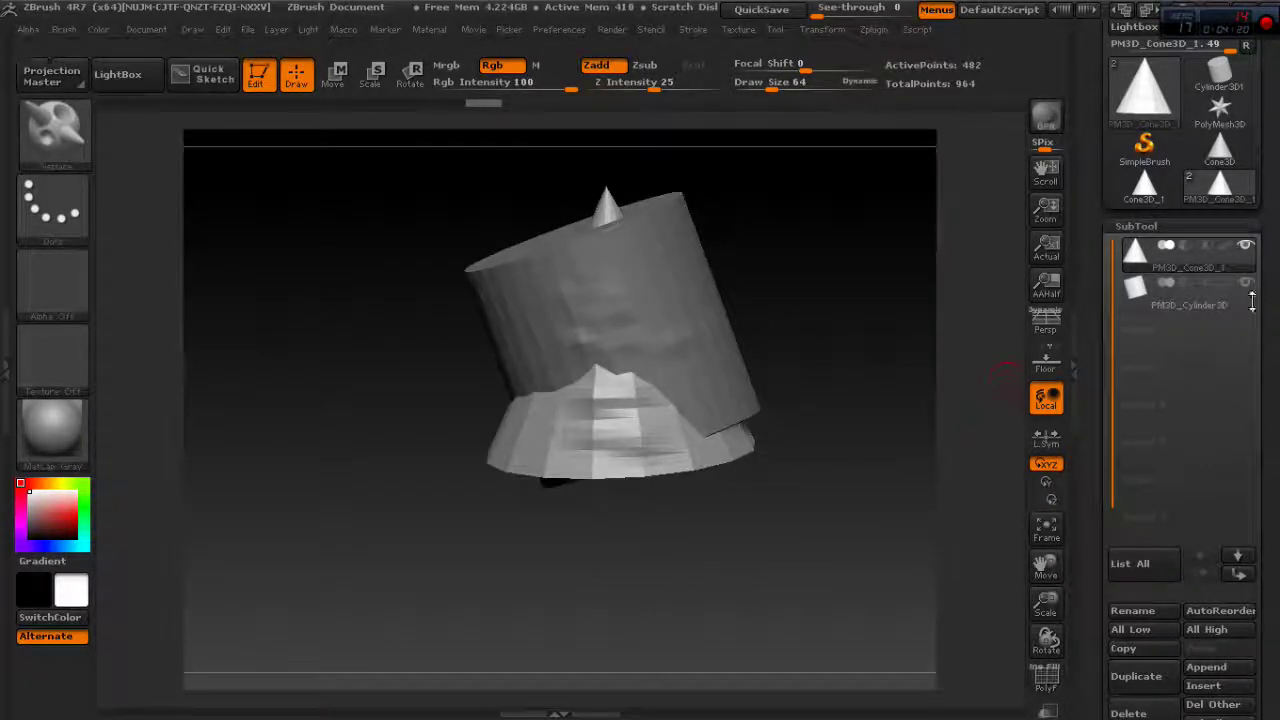
{"action": "left_click", "coordinate": [1245, 246], "text": "shift"}
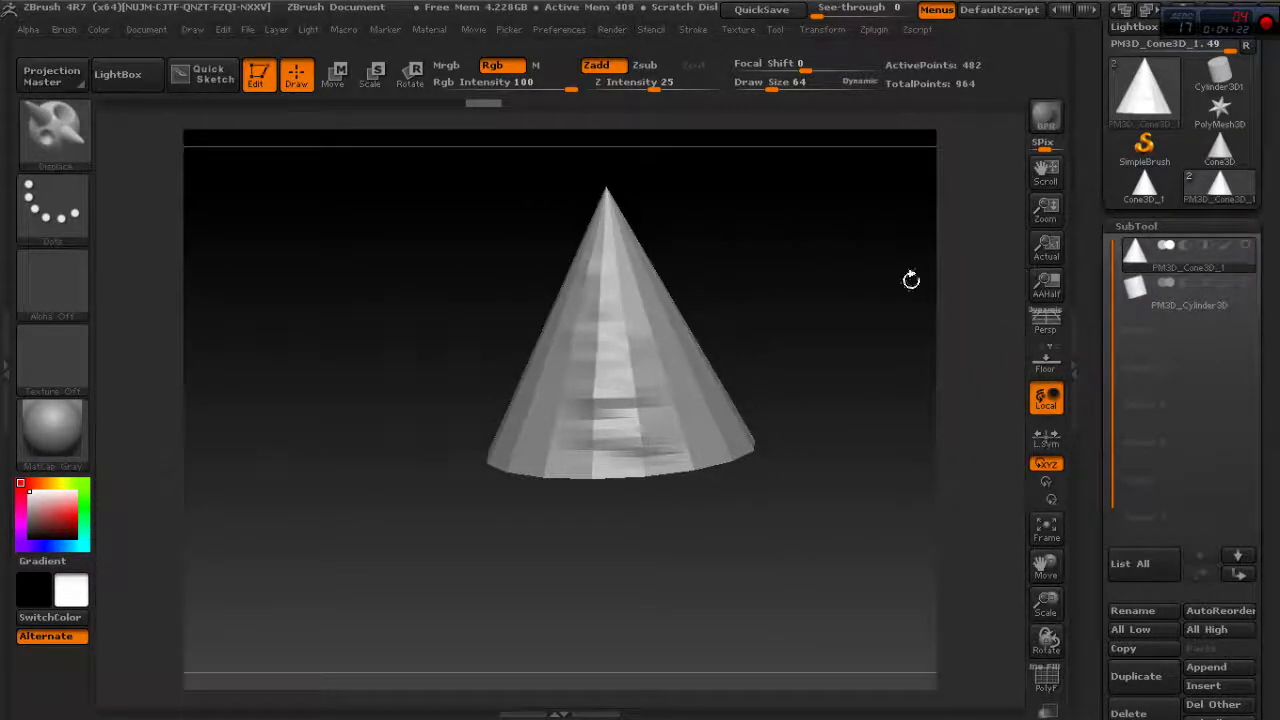
{"action": "mouse_move", "coordinate": [910, 280]}
{"action": "left_mouse_down"}
{"action": "mouse_move", "coordinate": [817, 263]}
{"action": "mouse_move", "coordinate": [987, 280]}
{"action": "left_mouse_up"}
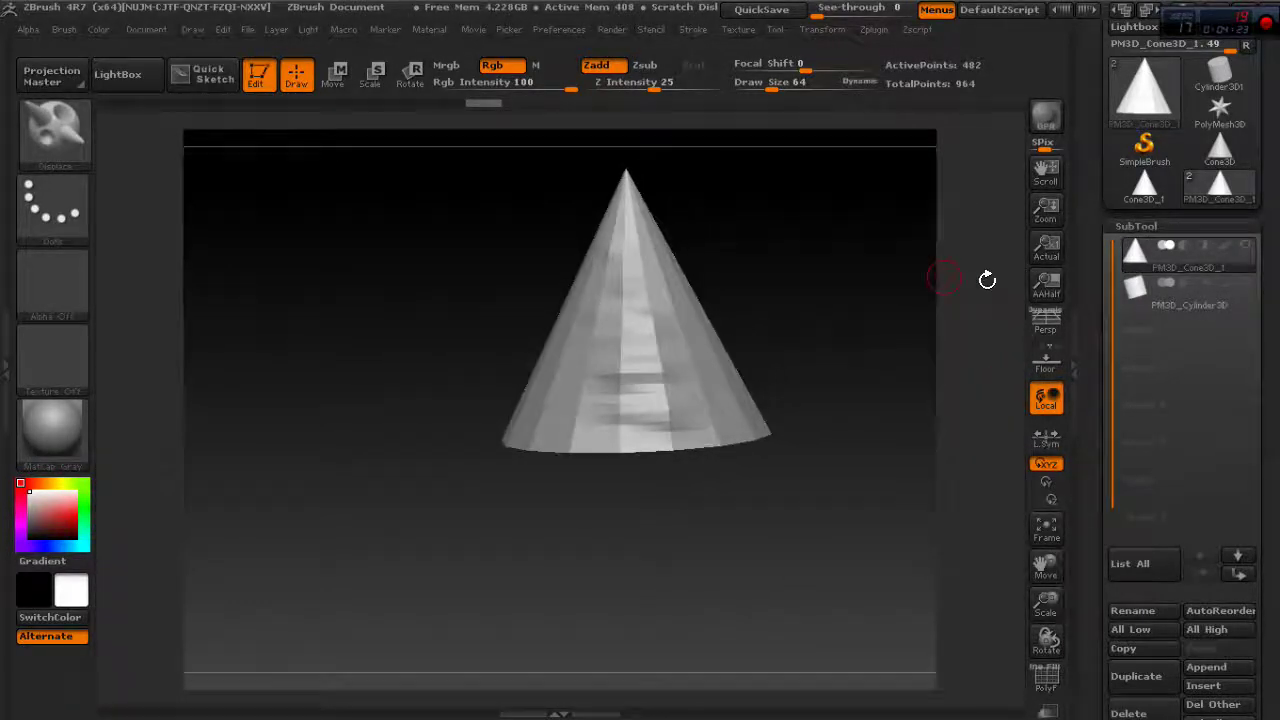
{"action": "left_click", "coordinate": [1243, 247], "text": "shift"}
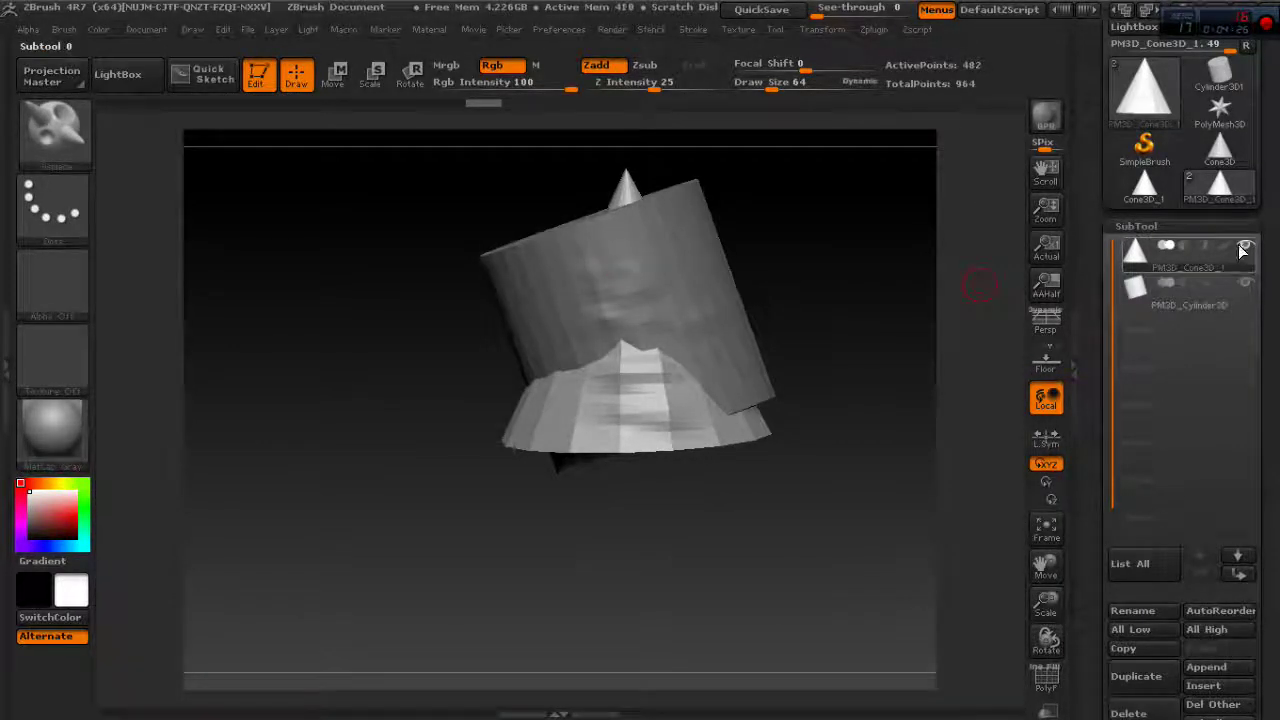
{"action": "left_click", "coordinate": [1204, 300]}
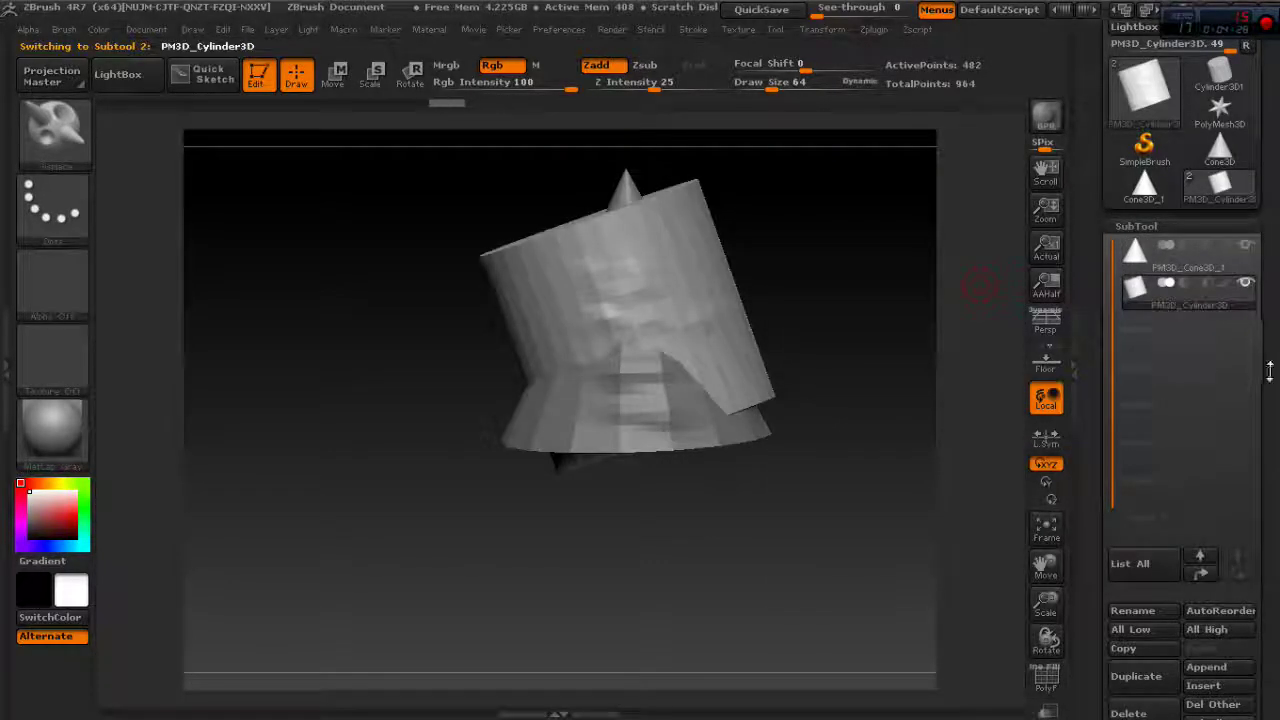
{"action": "key", "text": "Up"}
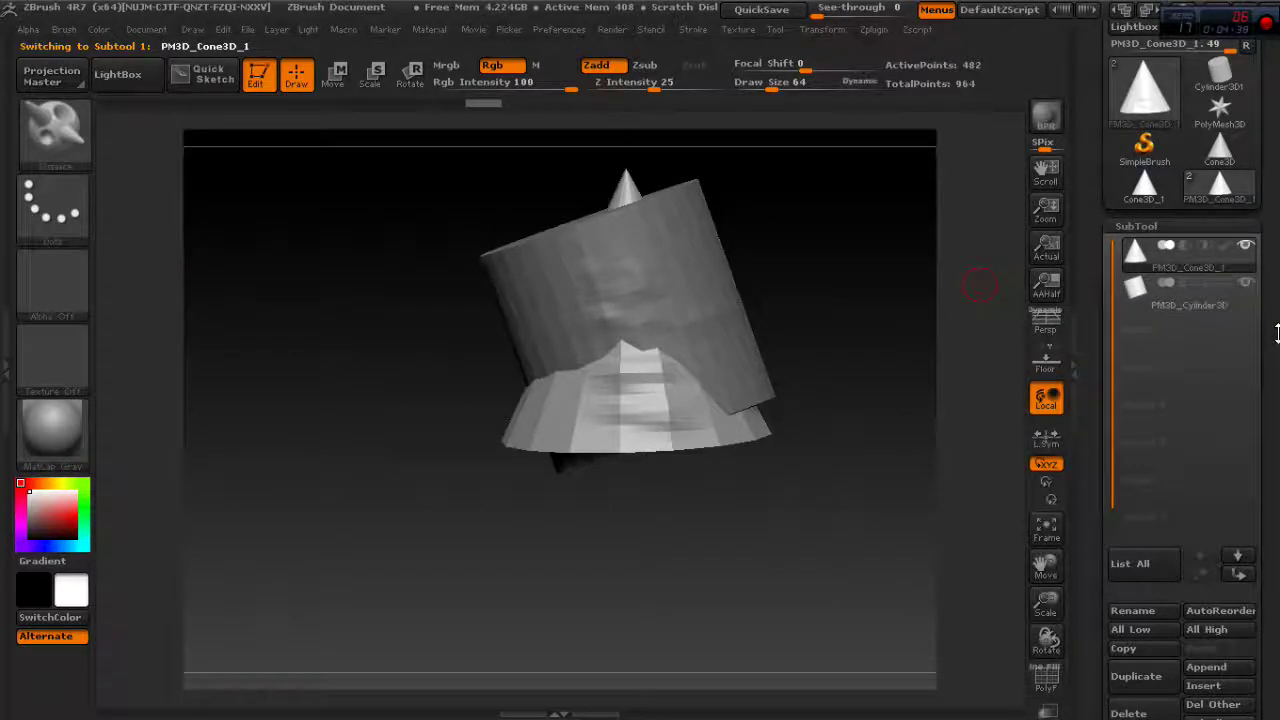
{"action": "scroll", "coordinate": [1274, 303], "scroll_direction": "down", "scroll_amount": 2}
{"action": "scroll", "coordinate": [1274, 303], "scroll_direction": "up", "scroll_amount": 1}
{"action": "scroll", "coordinate": [1274, 308], "scroll_direction": "down", "scroll_amount": 2}
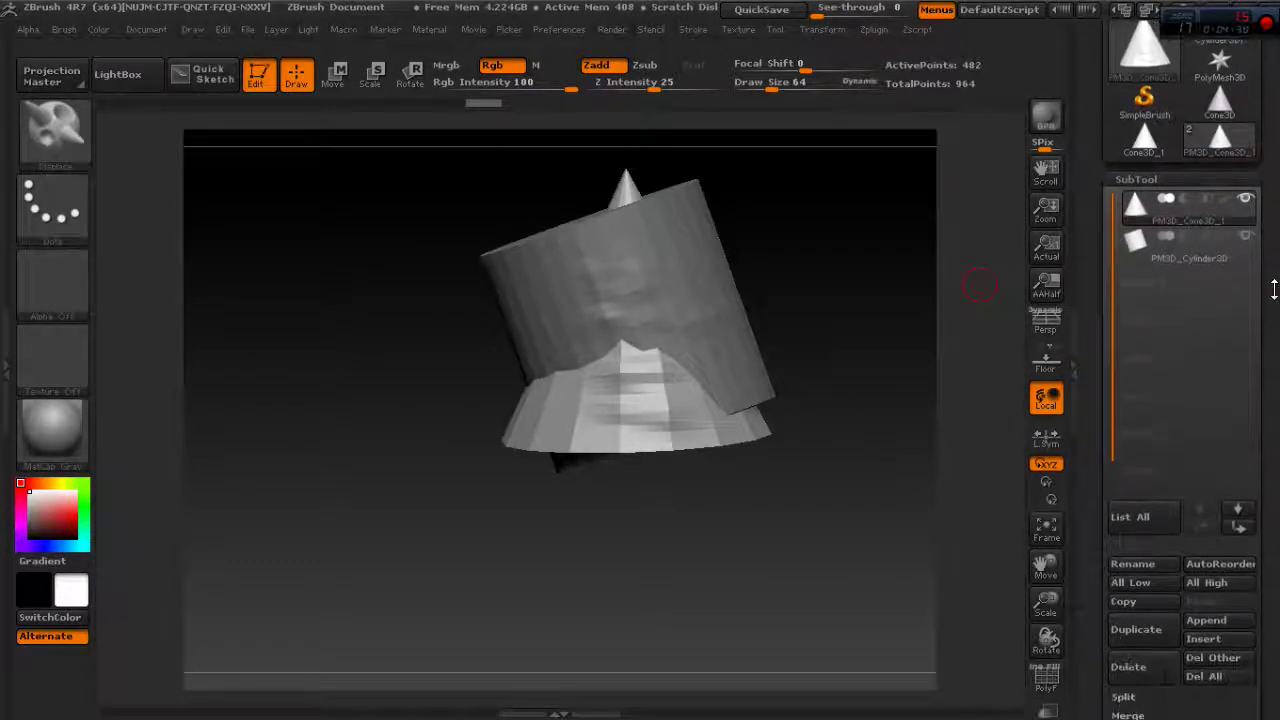
{"action": "scroll", "coordinate": [1274, 315], "scroll_direction": "down", "scroll_amount": 2}
{"action": "scroll", "coordinate": [1274, 316], "scroll_direction": "down", "scroll_amount": 2}
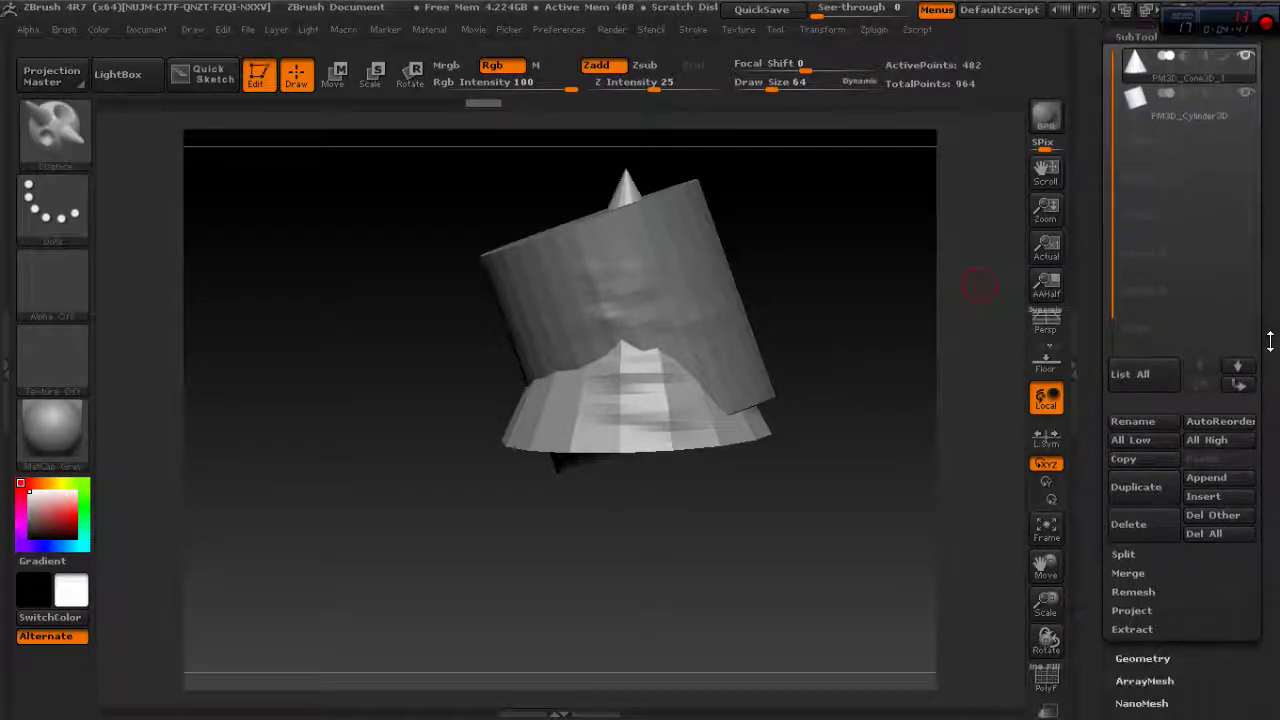
Step: Rename the cone subtool to Cono
{"action": "left_click", "coordinate": [1142, 418]}
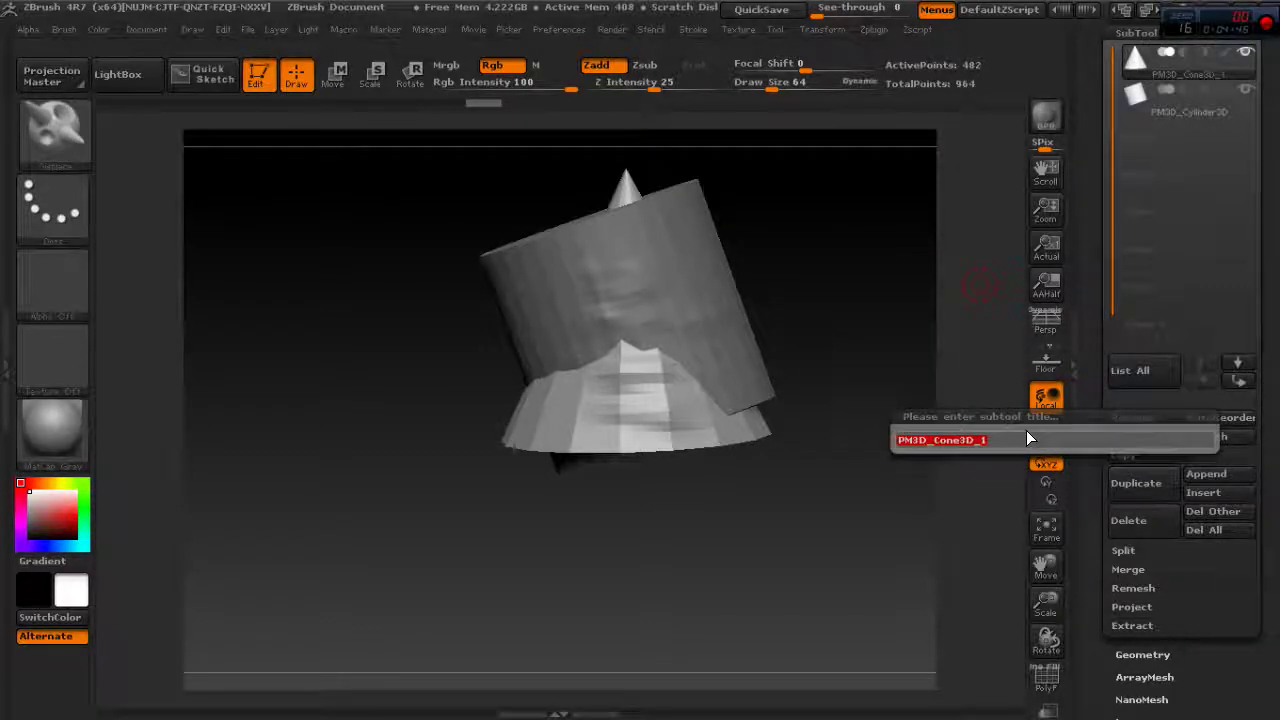
{"action": "type", "text": "Cone"}
{"action": "key", "text": "Return"}
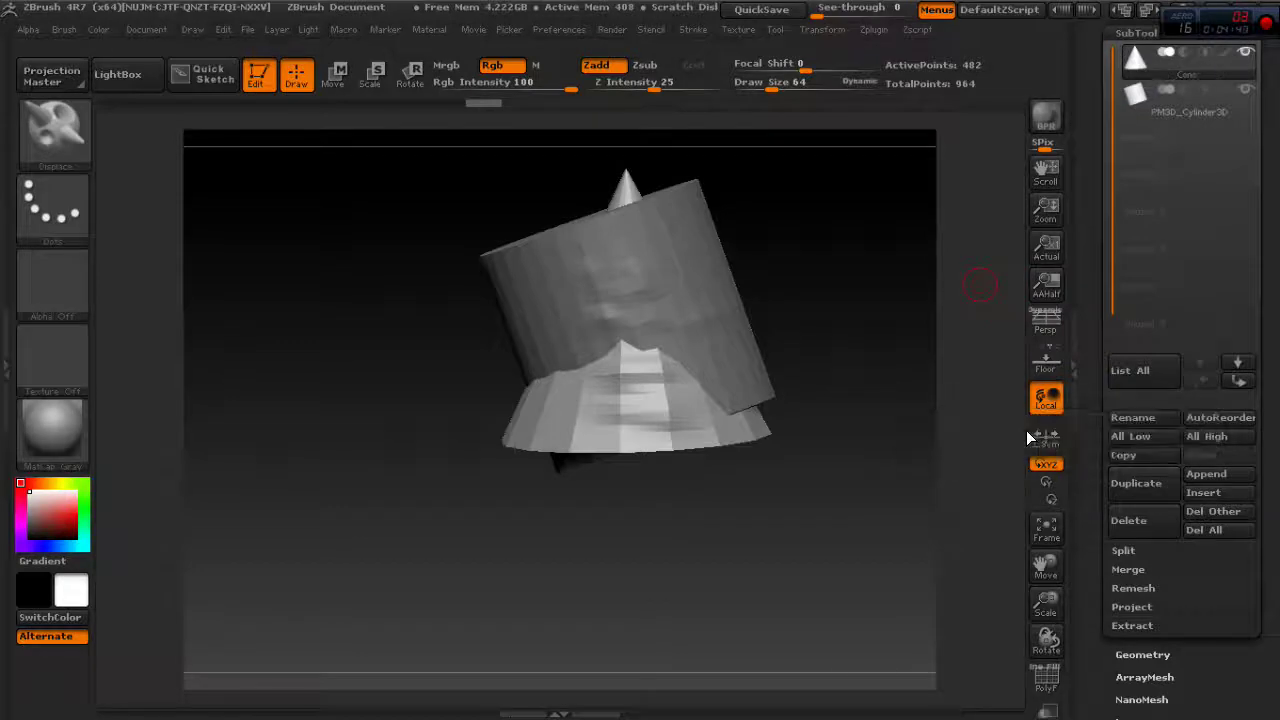
Step: Select the cylinder subtool and rename it Cilindro, correcting the name on a second try
{"action": "scroll", "coordinate": [1196, 182], "scroll_direction": "up", "scroll_amount": 2}
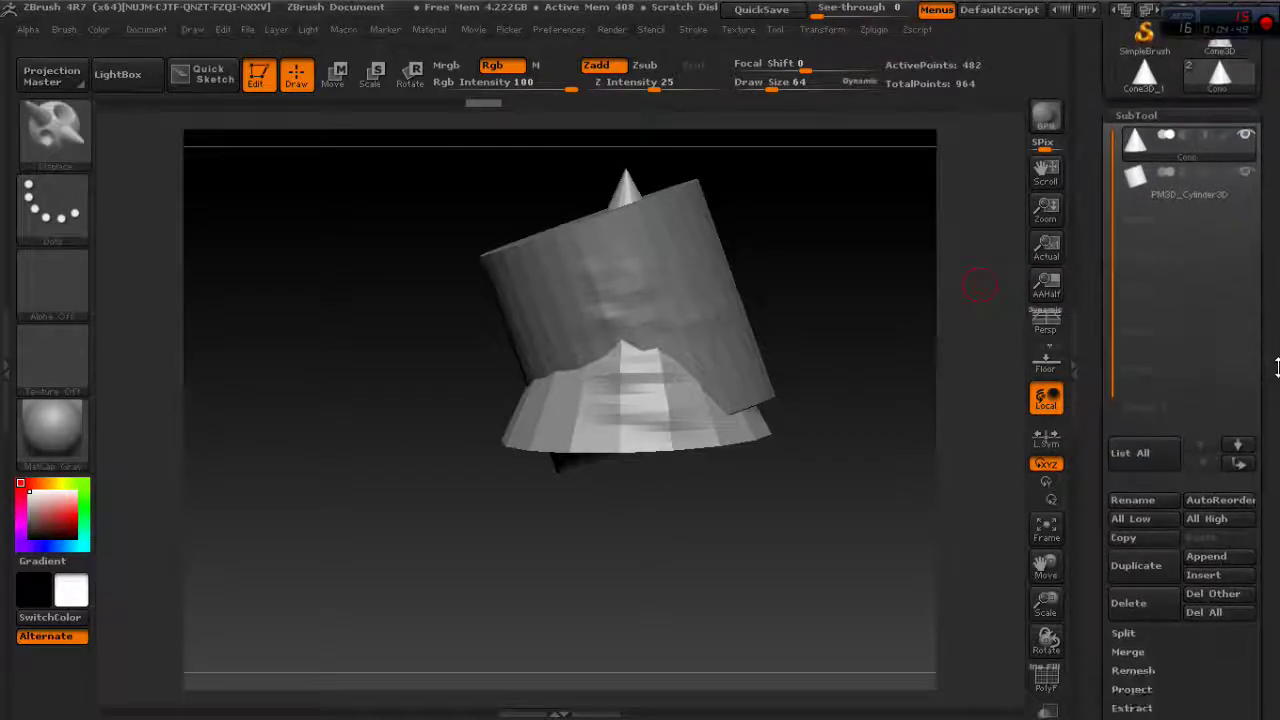
{"action": "left_click", "coordinate": [1196, 182]}
{"action": "scroll", "coordinate": [1220, 300], "scroll_direction": "down", "scroll_amount": 3}
{"action": "left_click", "coordinate": [1132, 376]}
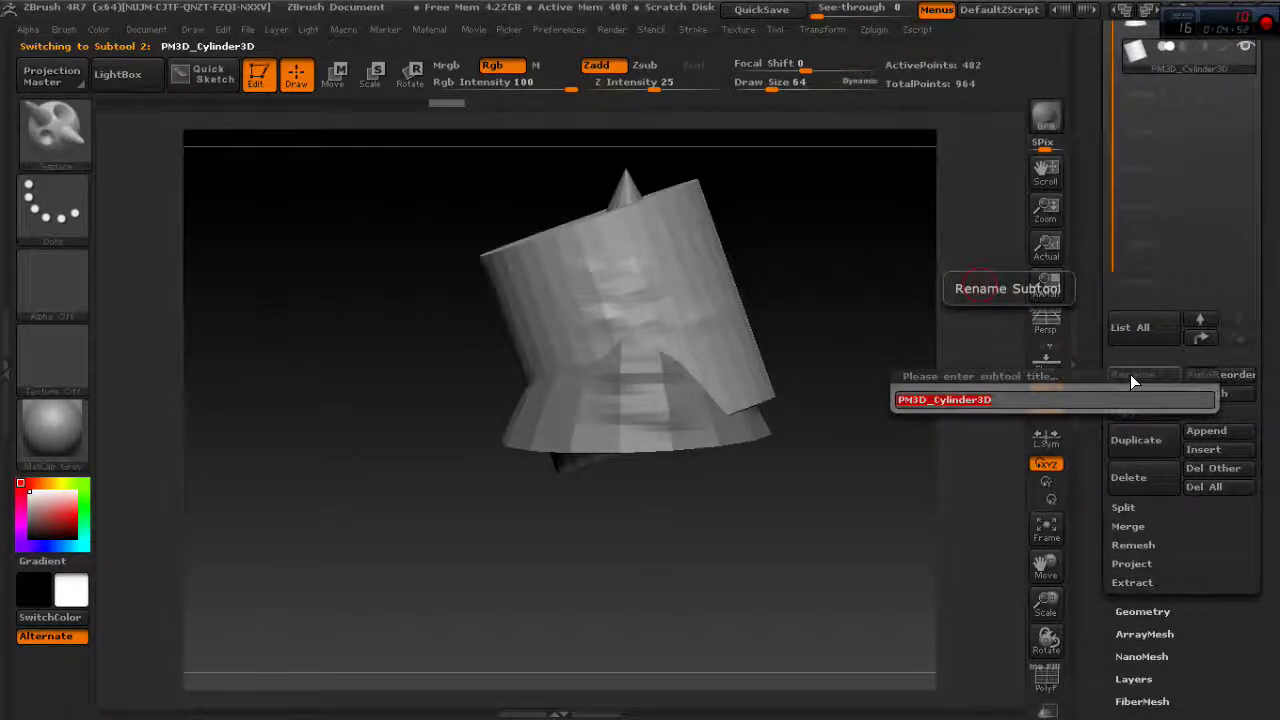
{"action": "type", "text": "cone"}
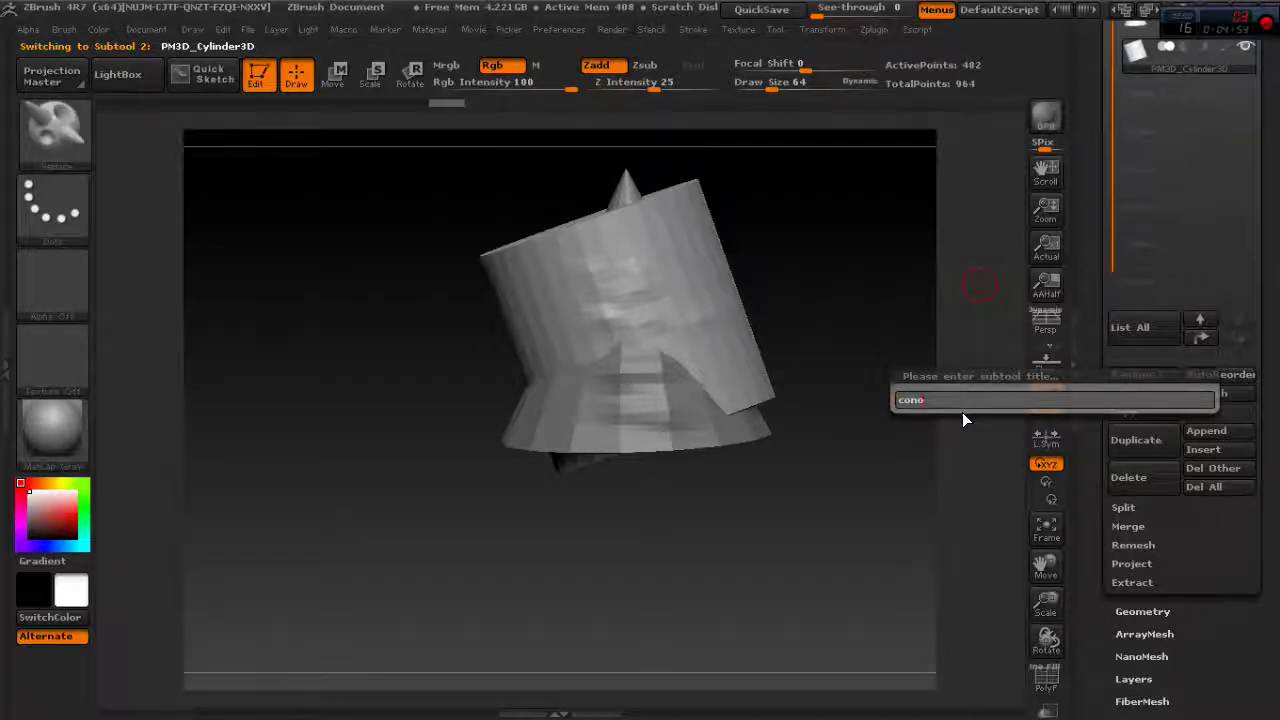
{"action": "key", "text": "Return"}
{"action": "scroll", "coordinate": [1274, 343], "scroll_direction": "up", "scroll_amount": 2}
{"action": "scroll", "coordinate": [1274, 343], "scroll_direction": "up", "scroll_amount": 2}
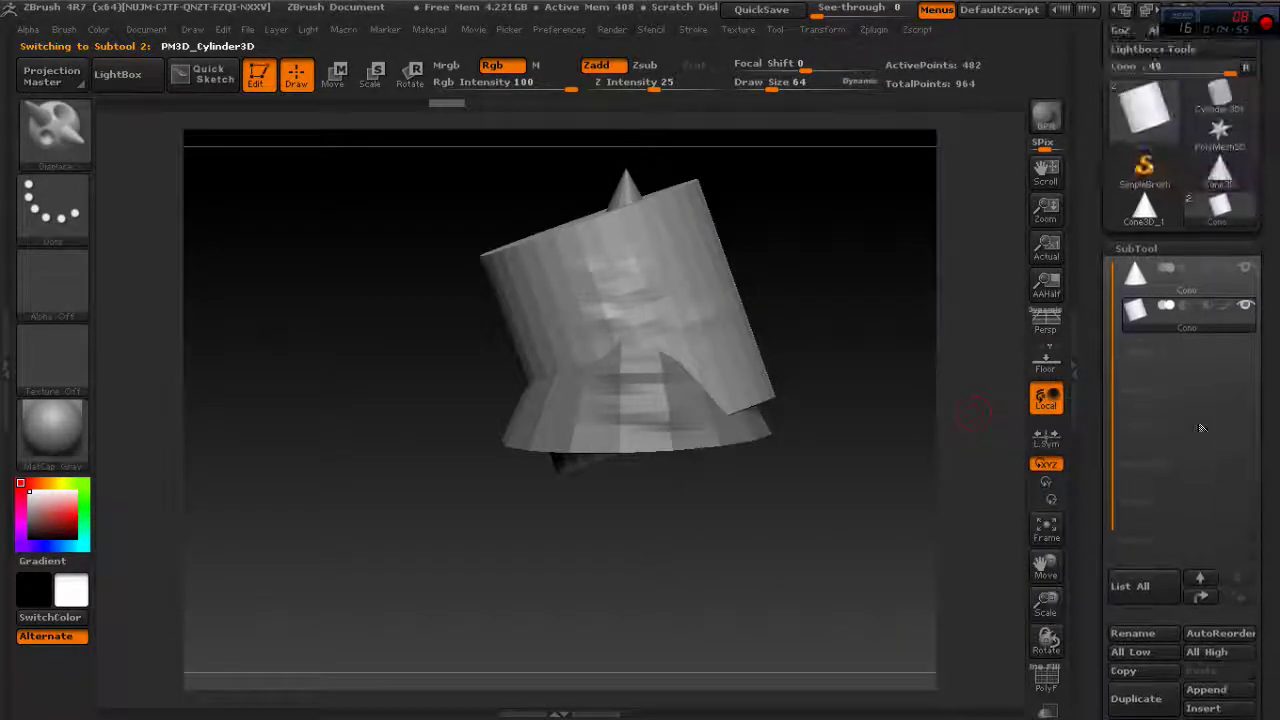
{"action": "mouse_move", "coordinate": [886, 326]}
{"action": "left_mouse_down"}
{"action": "mouse_move", "coordinate": [879, 278]}
{"action": "mouse_move", "coordinate": [877, 302]}
{"action": "left_mouse_up"}
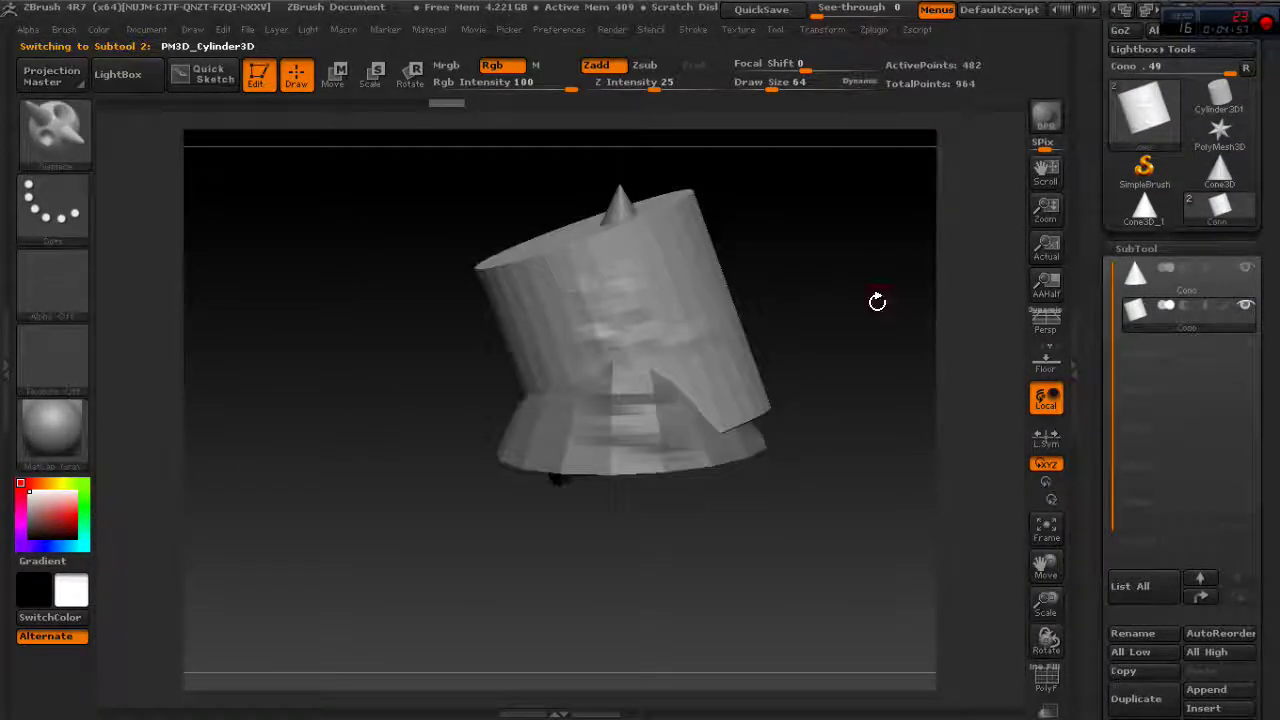
{"action": "scroll", "coordinate": [1273, 340], "scroll_direction": "down", "scroll_amount": 3}
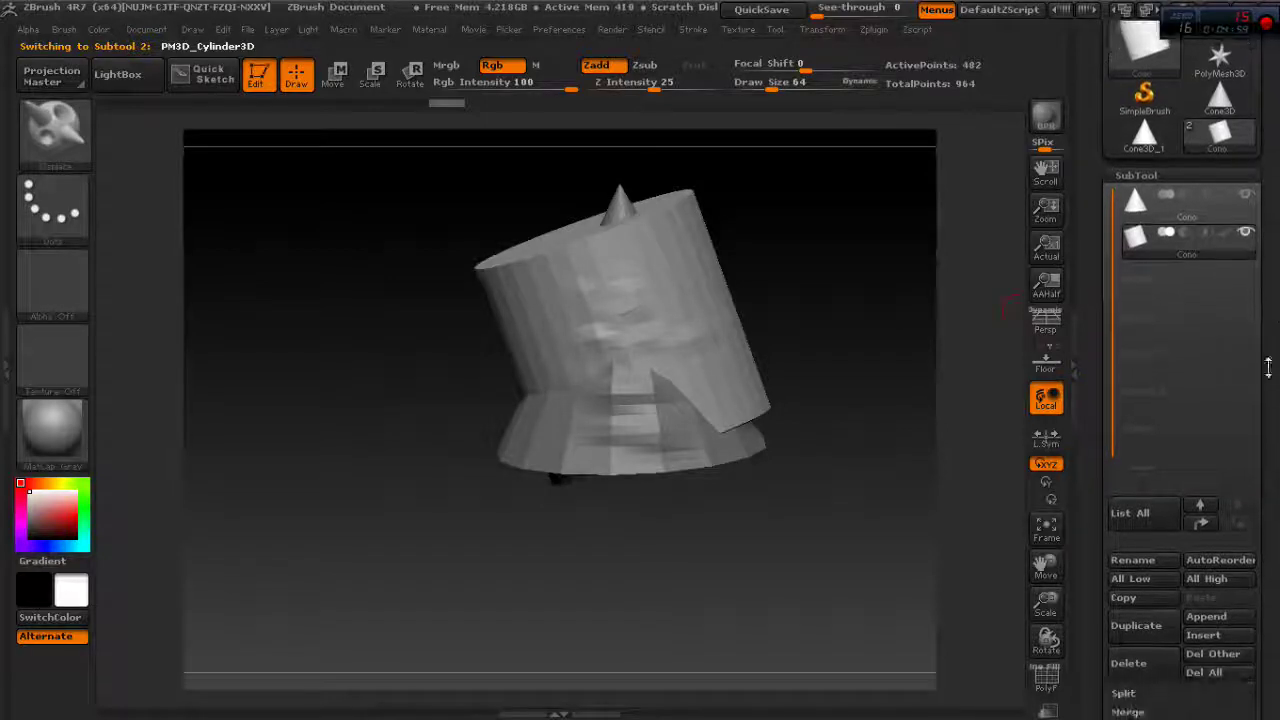
{"action": "left_click", "coordinate": [1133, 558]}
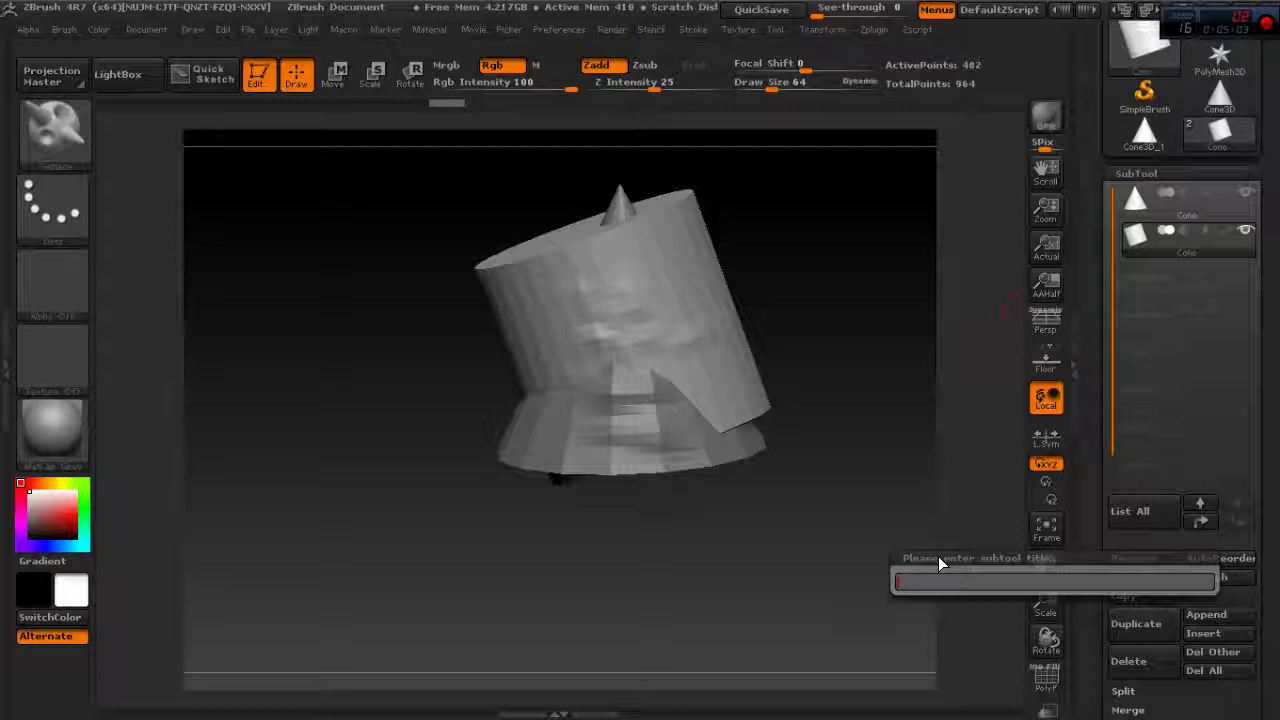
{"action": "type", "text": "cilind"}
{"action": "type", "text": "ro"}
{"action": "key", "text": "Return"}
{"action": "key", "text": "space"}
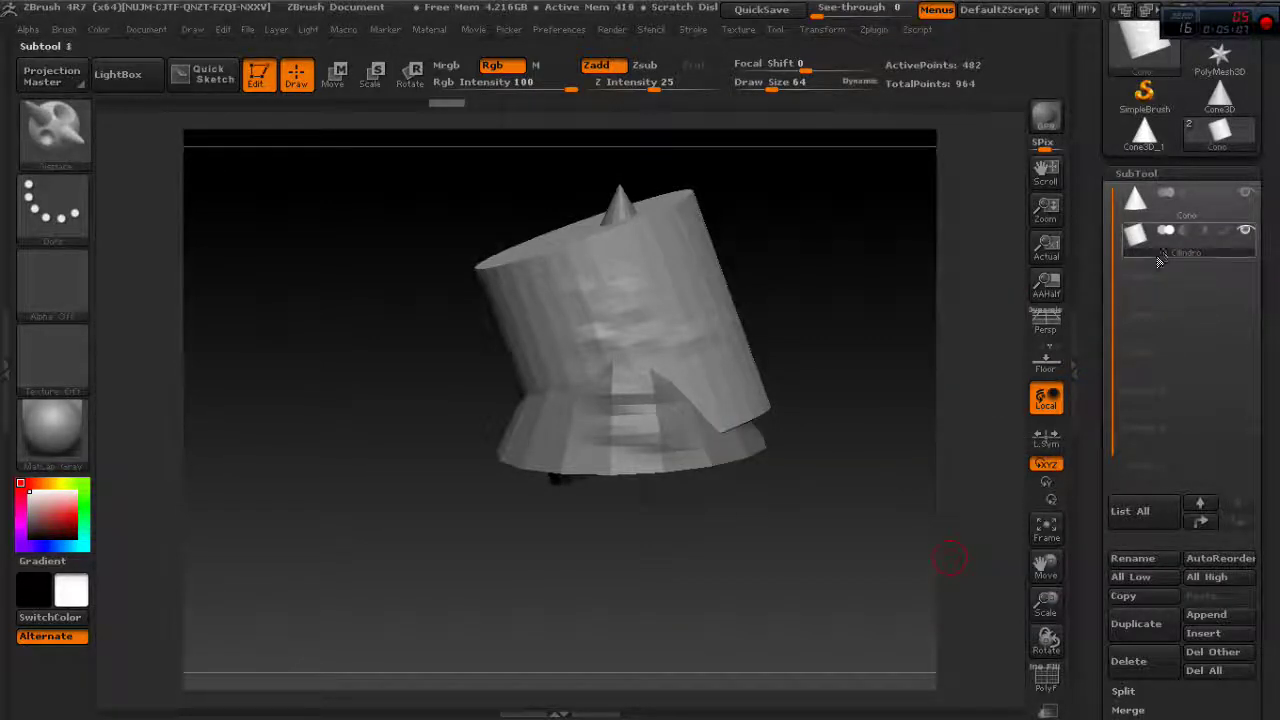
Step: Find the SubTool list and select the Cono subtool
{"action": "left_click_drag", "start_coordinate": [911, 336], "coordinate": [878, 281]}
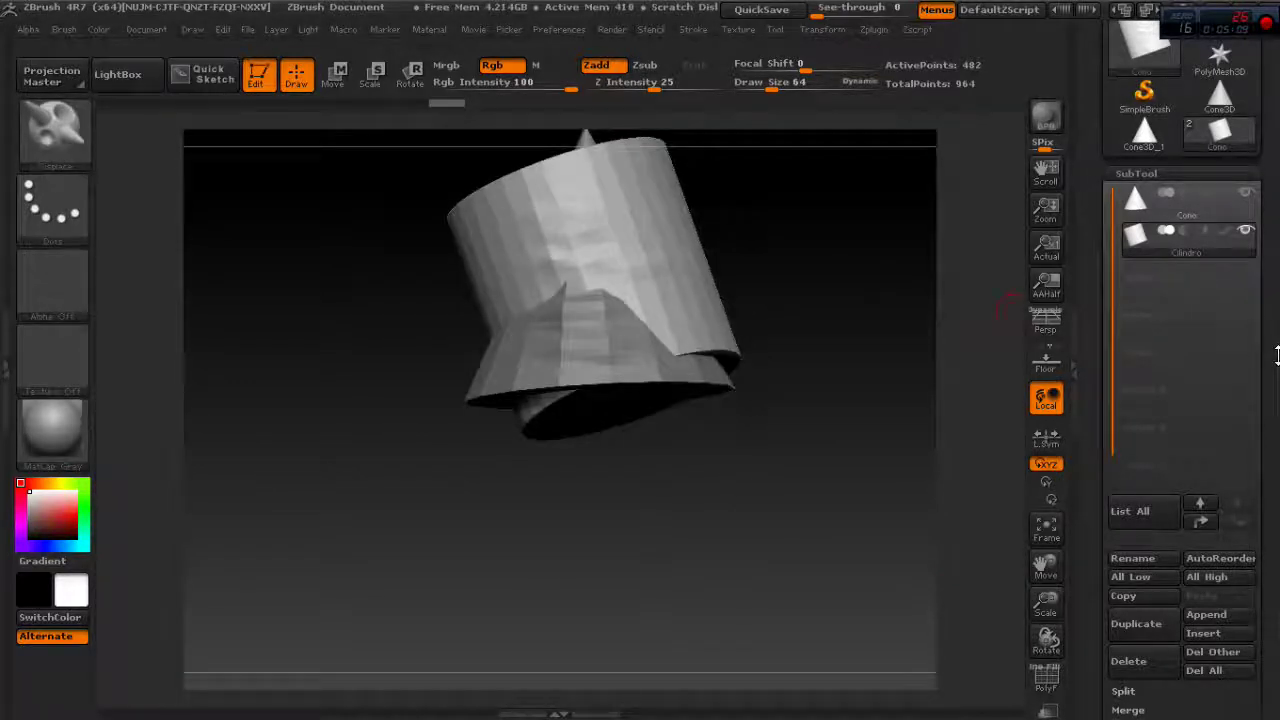
{"action": "left_click_drag", "start_coordinate": [1277, 355], "coordinate": [1268, 275]}
{"action": "scroll", "coordinate": [1244, 424], "scroll_direction": "down", "scroll_amount": 1}
{"action": "scroll", "coordinate": [1245, 445], "scroll_direction": "down", "scroll_amount": 3}
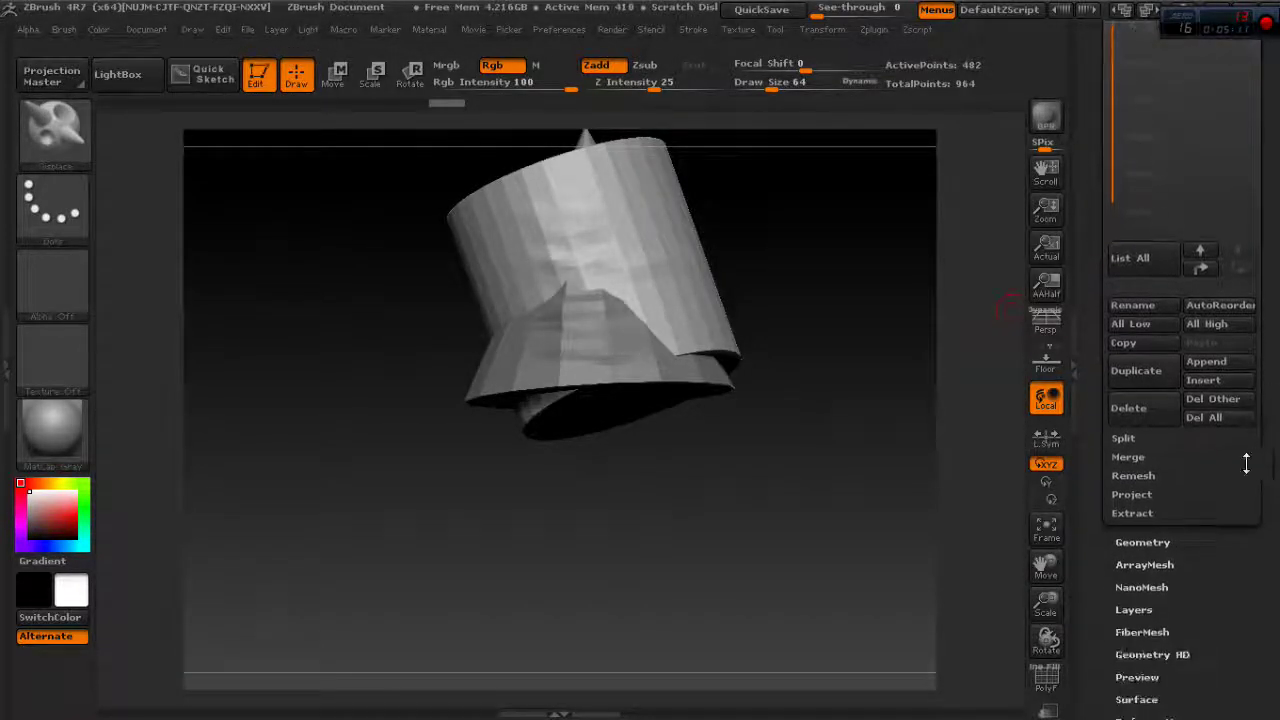
{"action": "scroll", "coordinate": [1250, 450], "scroll_direction": "down", "scroll_amount": 1}
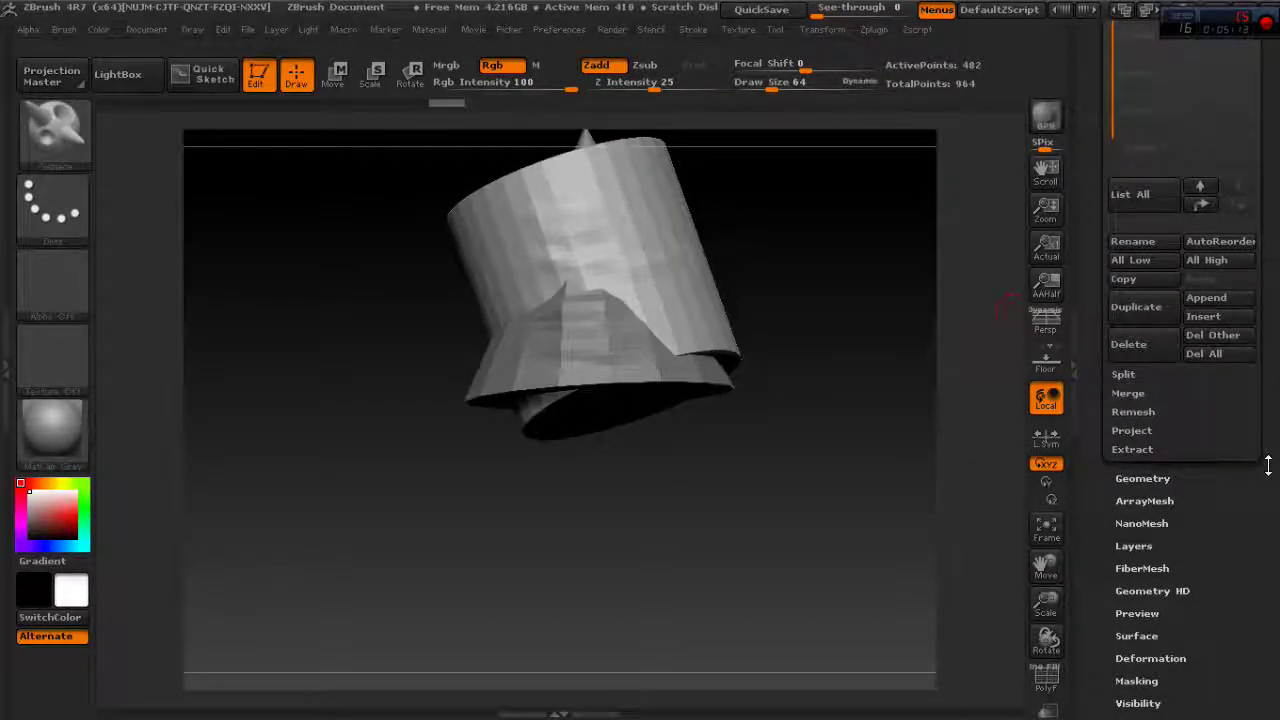
{"action": "scroll", "coordinate": [1210, 300], "scroll_direction": "up", "scroll_amount": 1}
{"action": "scroll", "coordinate": [1200, 300], "scroll_direction": "up", "scroll_amount": 2}
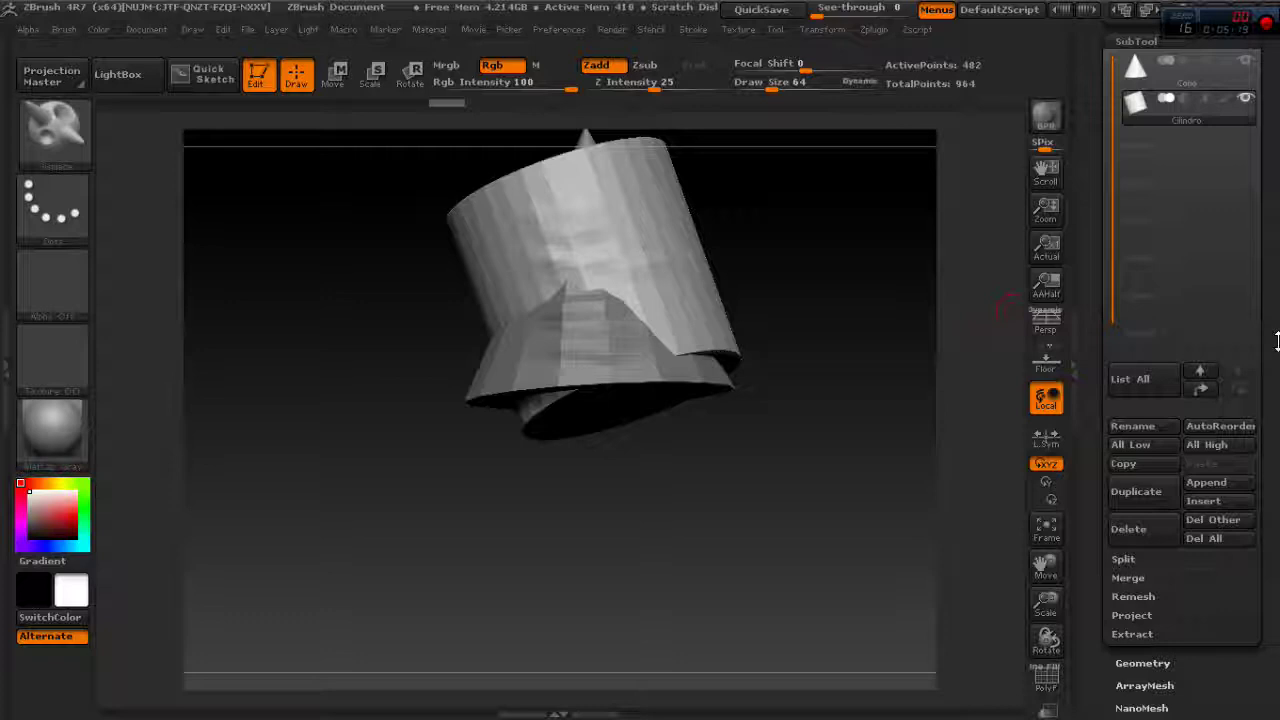
{"action": "left_click_drag", "start_coordinate": [1268, 343], "coordinate": [1270, 470]}
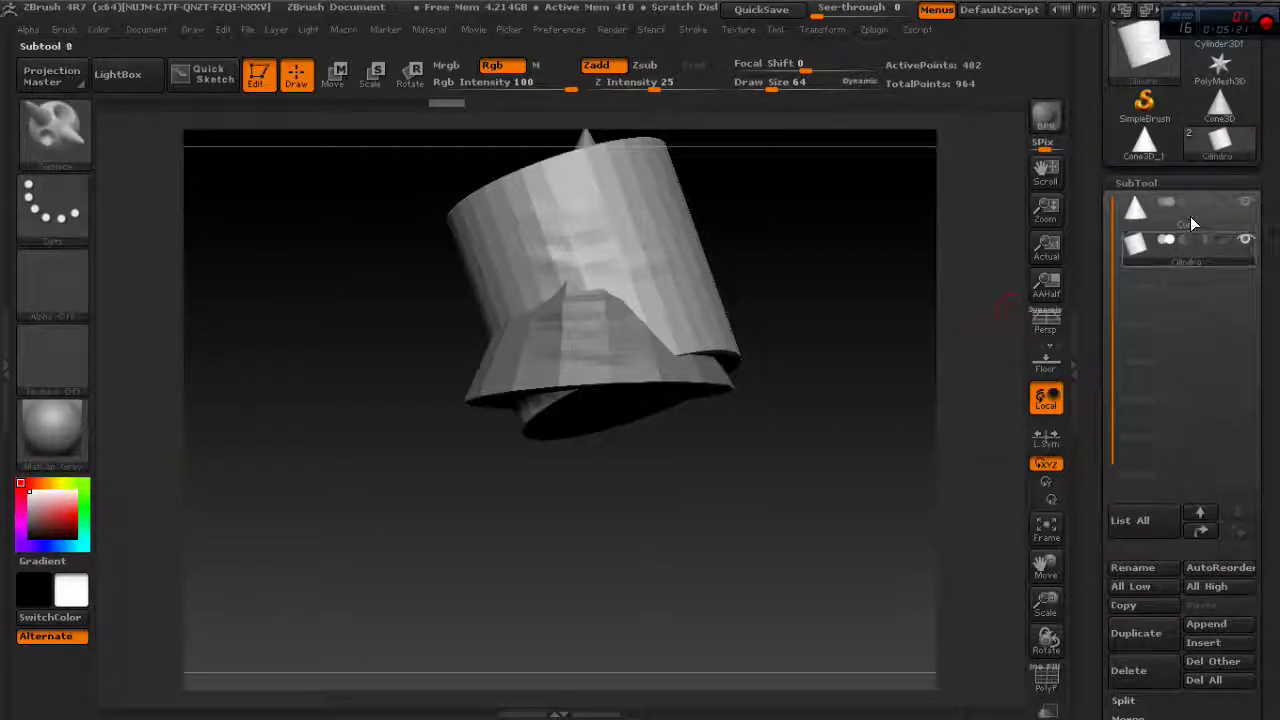
{"action": "left_click", "coordinate": [1191, 510]}
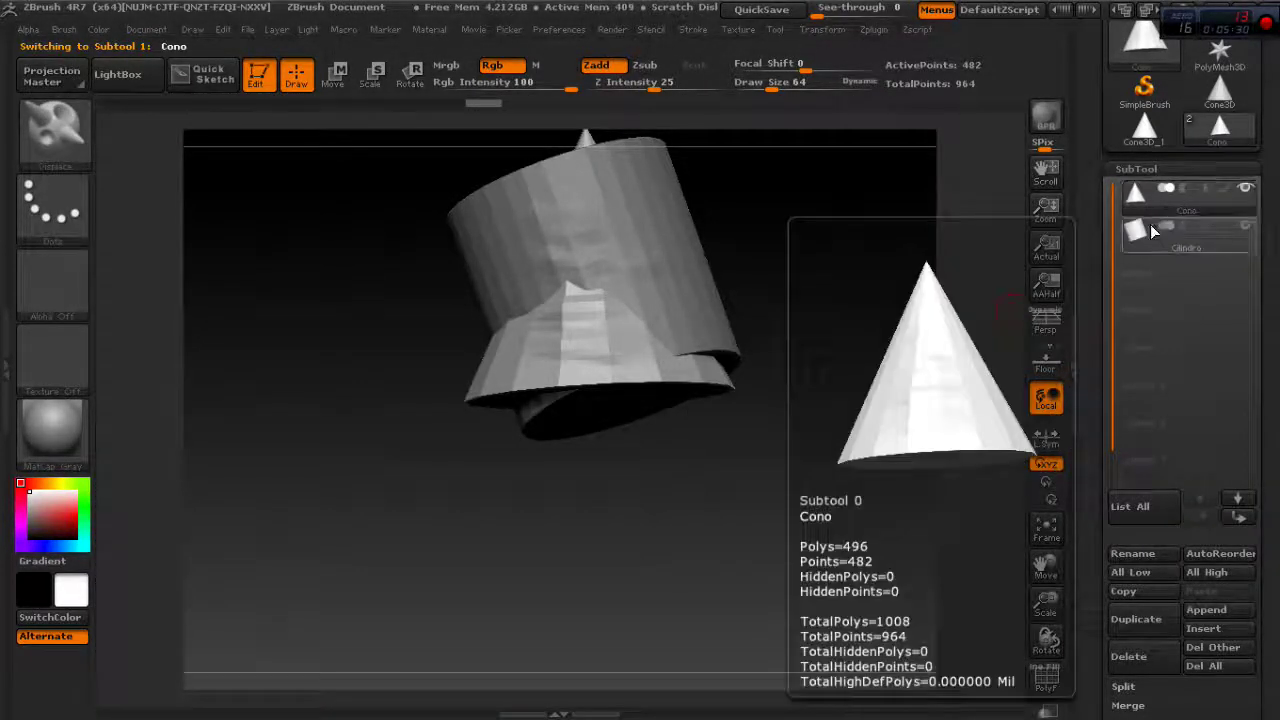
Step: Move Cono below Cilindro and back, switching between the two subtools
{"action": "left_click", "coordinate": [1237, 519]}
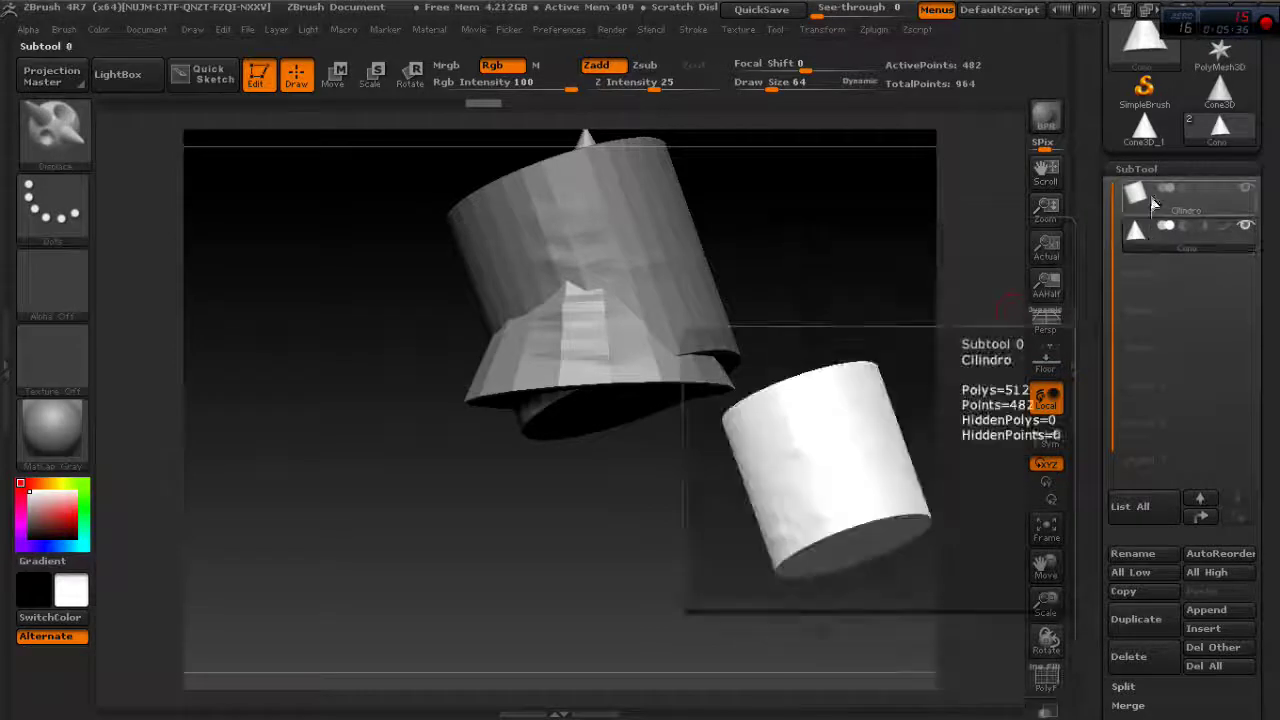
{"action": "left_click", "coordinate": [1200, 516]}
{"action": "left_click", "coordinate": [1237, 518]}
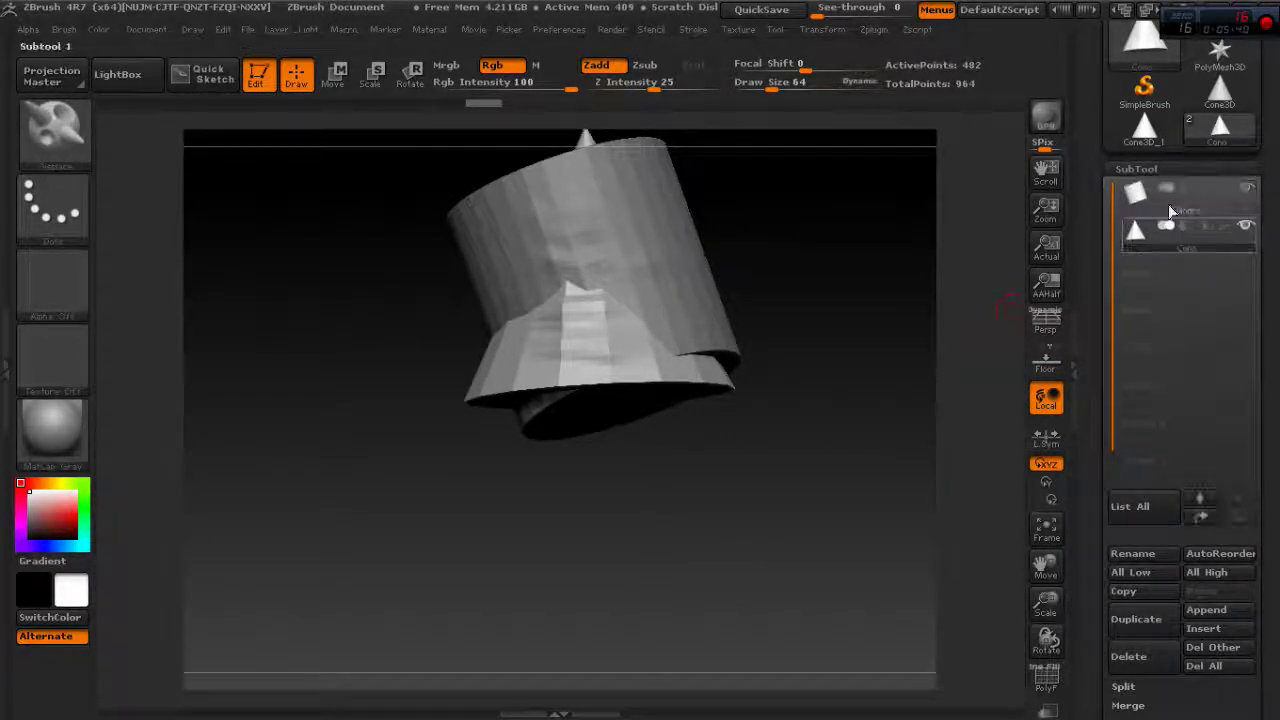
{"action": "left_click", "coordinate": [1200, 502]}
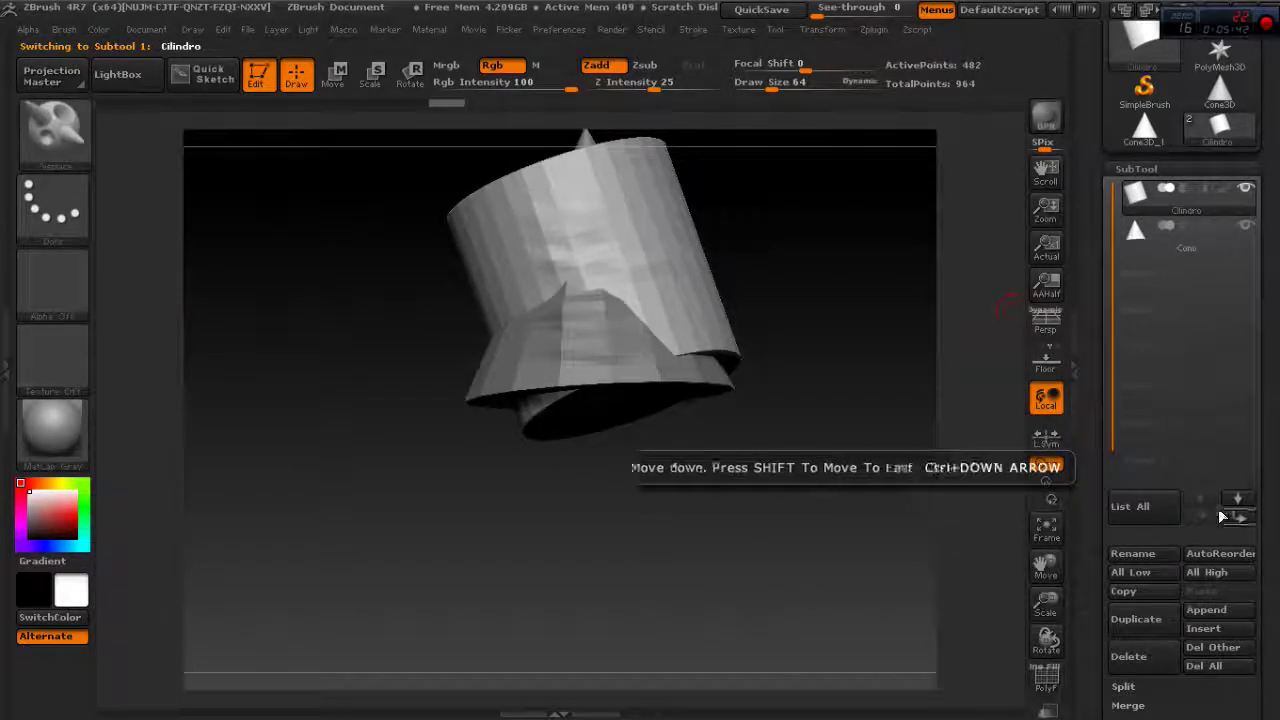
{"action": "left_click", "coordinate": [1227, 507]}
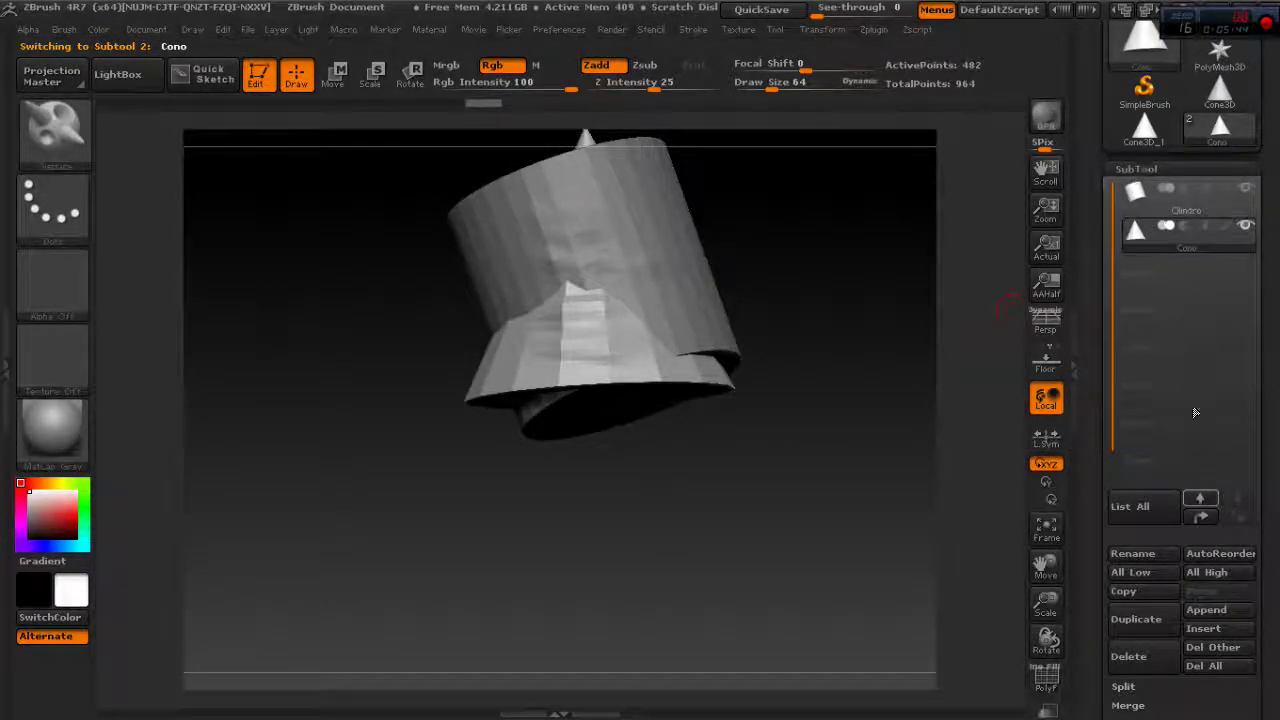
{"action": "left_click", "coordinate": [1200, 500]}
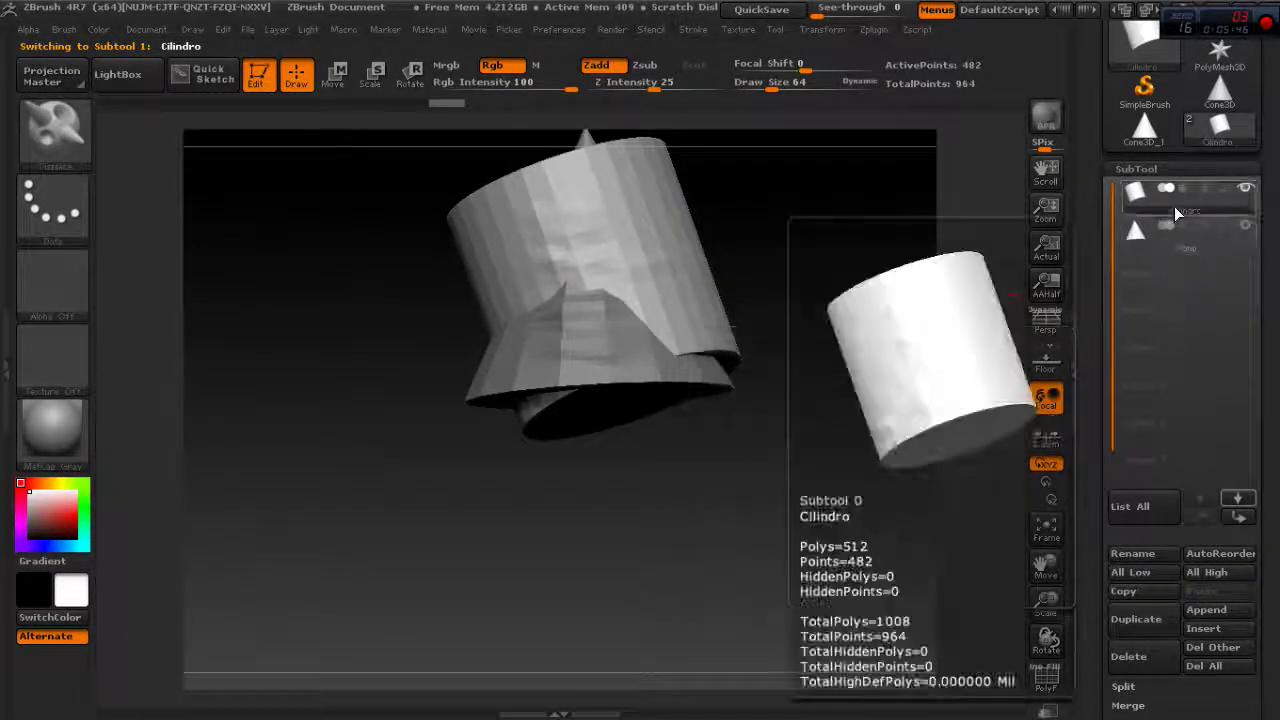
{"action": "left_click", "coordinate": [1235, 506]}
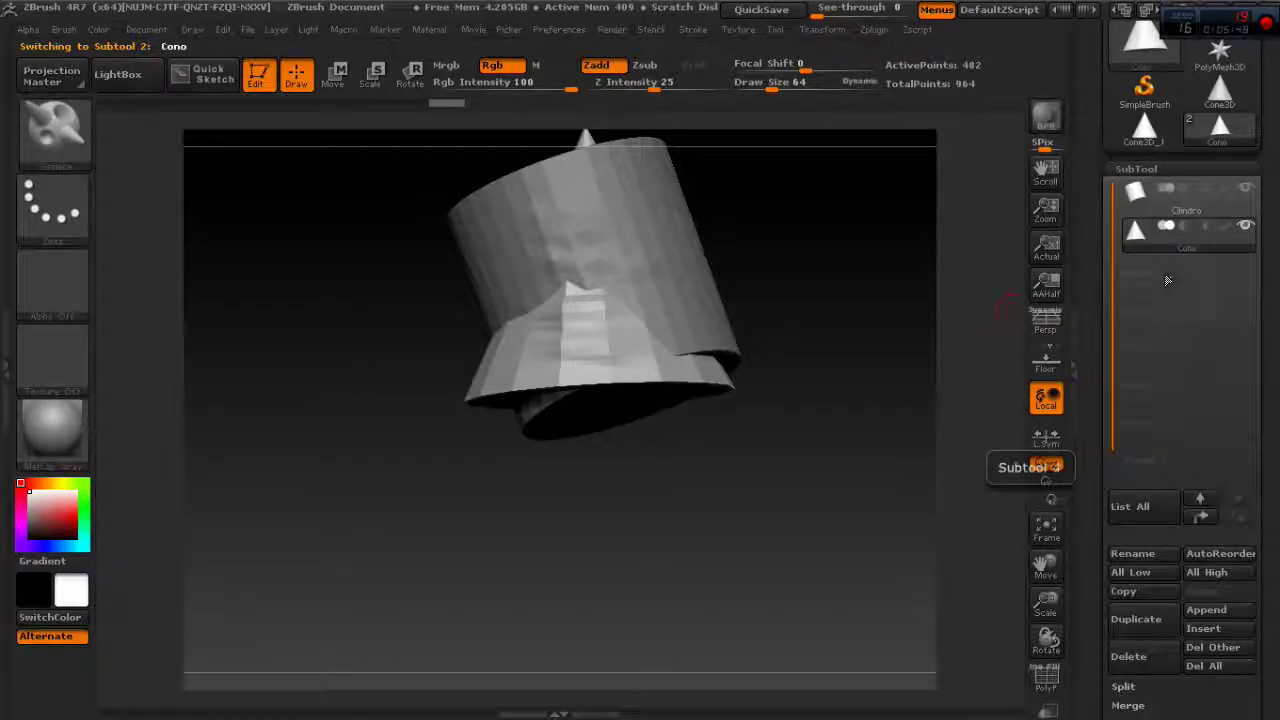
Step: Reorder with the arrows to leave Cono above Cilindro, with Cilindro selected
{"action": "left_click", "coordinate": [1196, 518]}
{"action": "mouse_move", "coordinate": [1180, 235]}
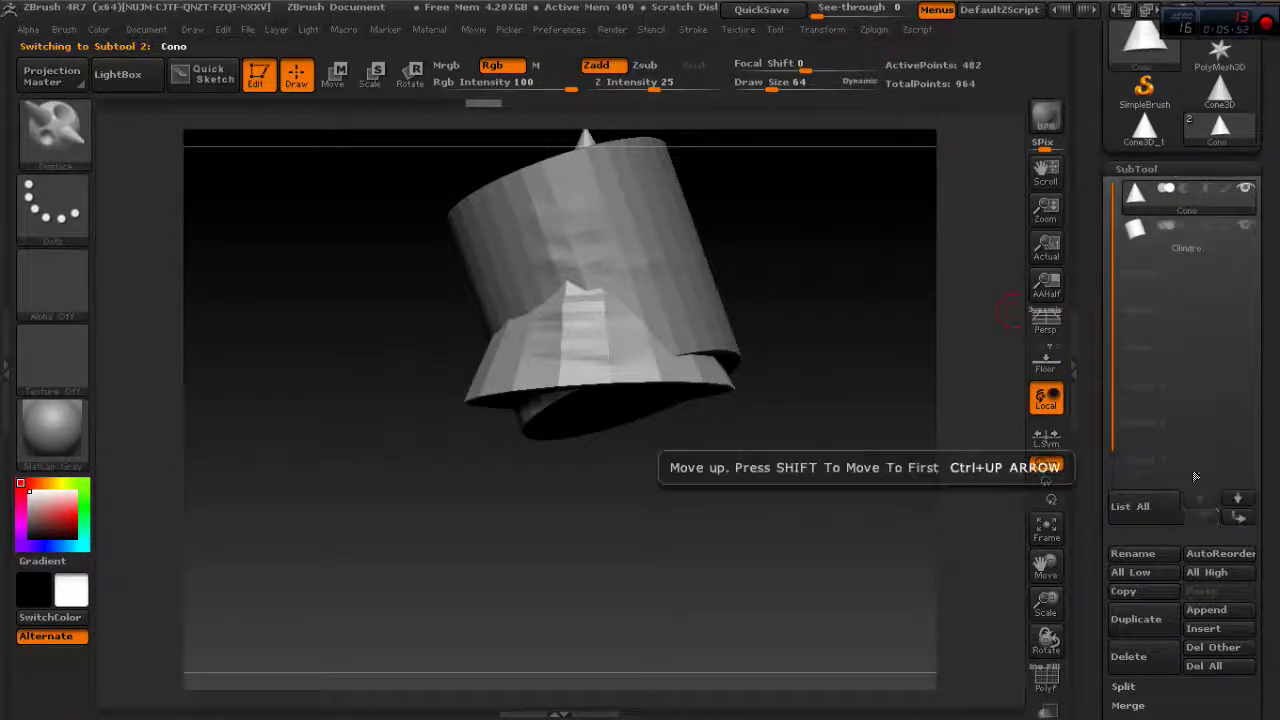
{"action": "left_click", "coordinate": [1236, 518]}
{"action": "left_click", "coordinate": [1200, 518]}
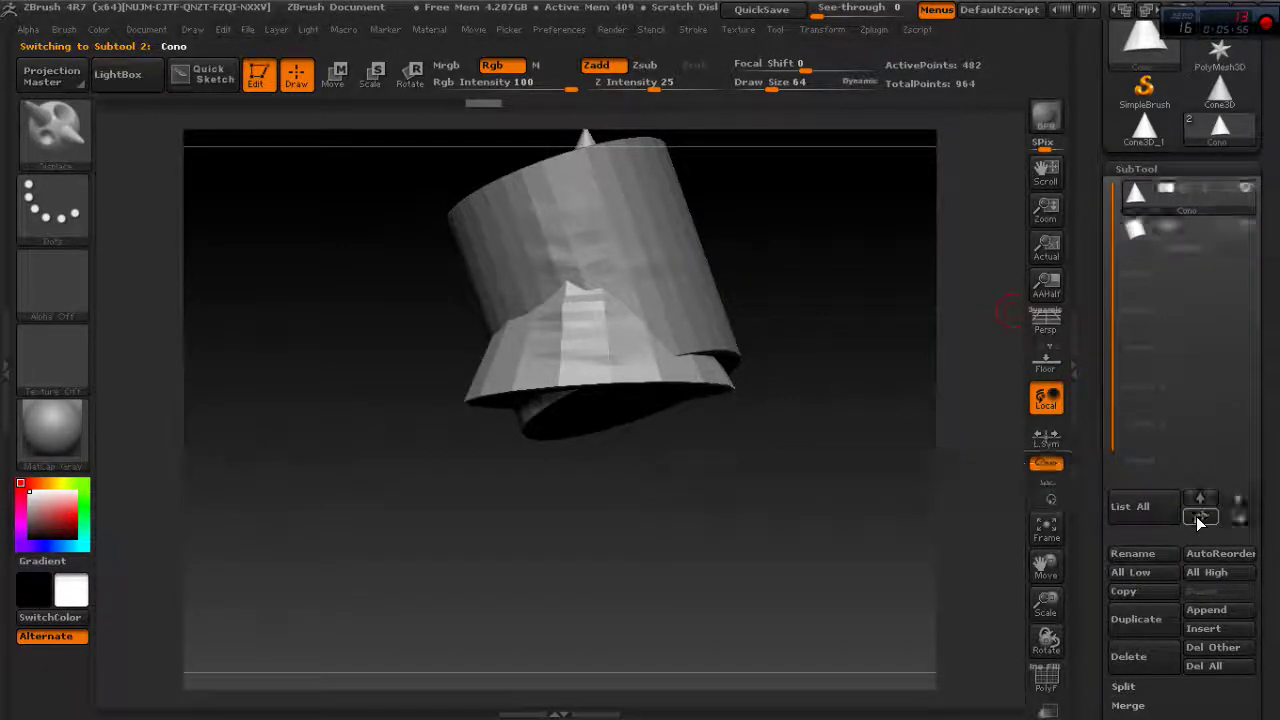
{"action": "left_click", "coordinate": [1236, 518]}
{"action": "left_click", "coordinate": [1200, 518]}
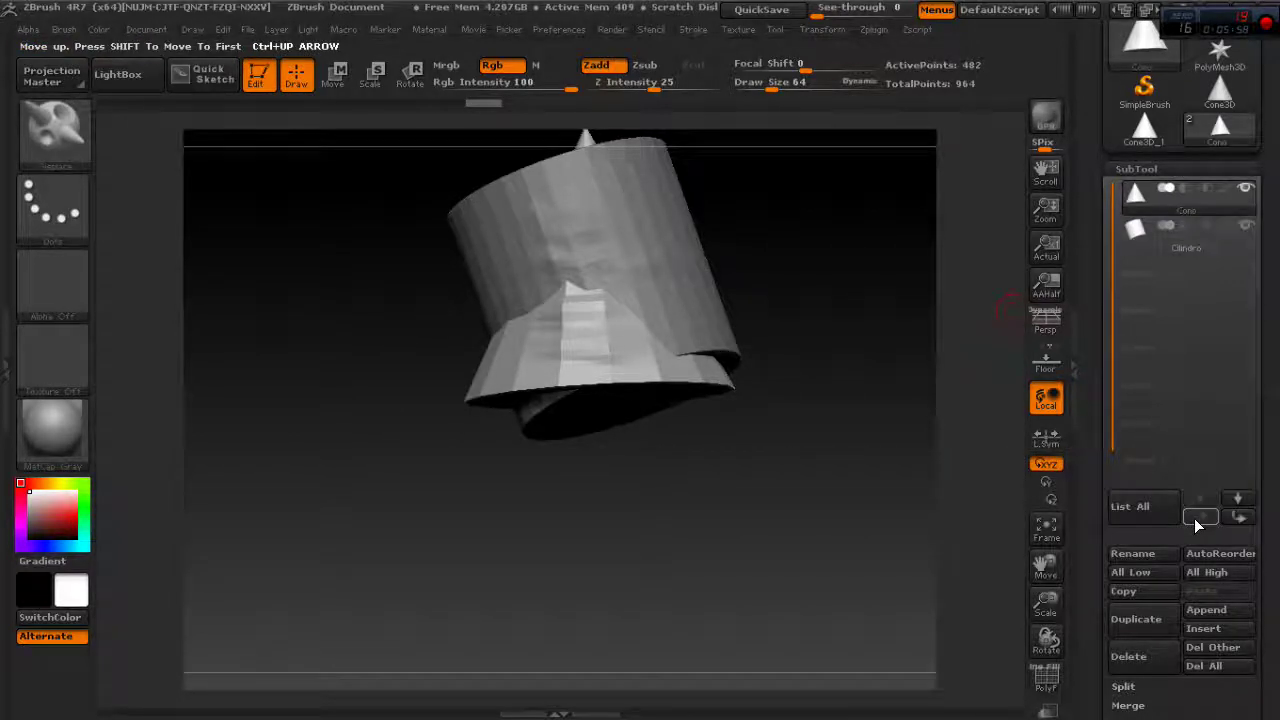
{"action": "left_click", "coordinate": [1236, 518]}
{"action": "left_click", "coordinate": [1200, 498]}
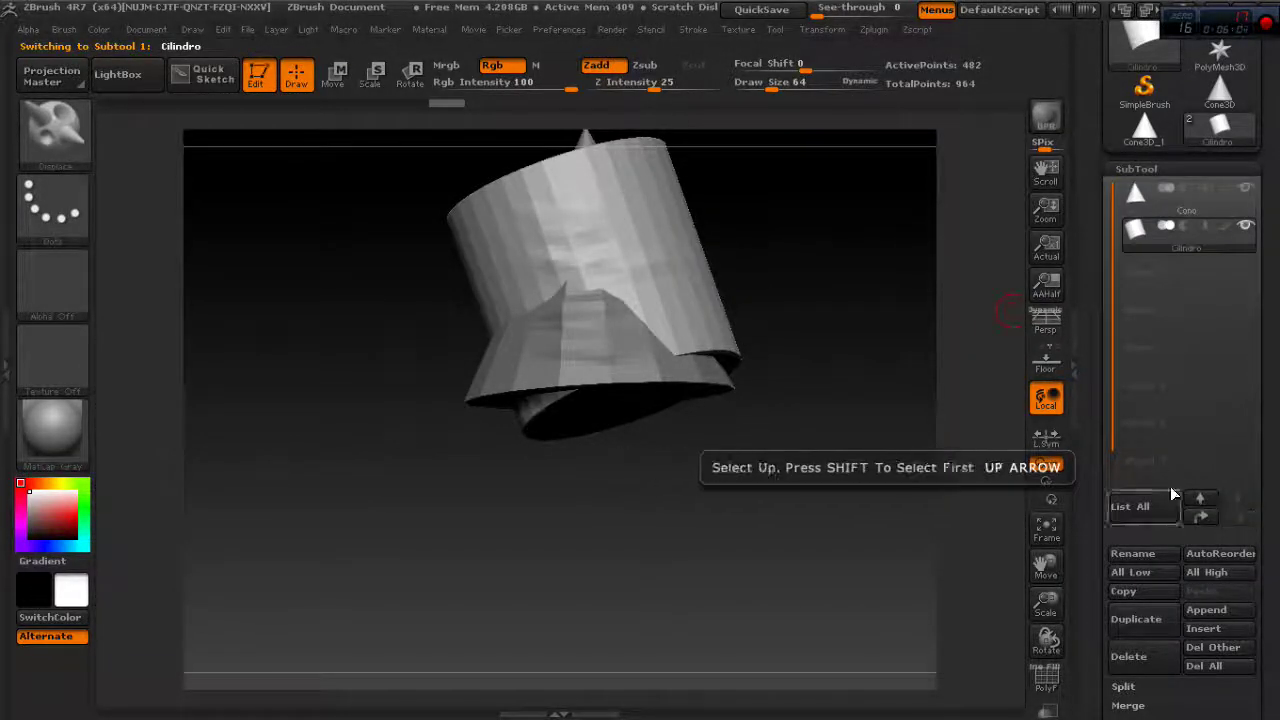
{"action": "left_click_drag", "start_coordinate": [1250, 700], "coordinate": [1254, 271]}
{"action": "scroll", "coordinate": [1147, 352], "scroll_direction": "up", "scroll_amount": 5}
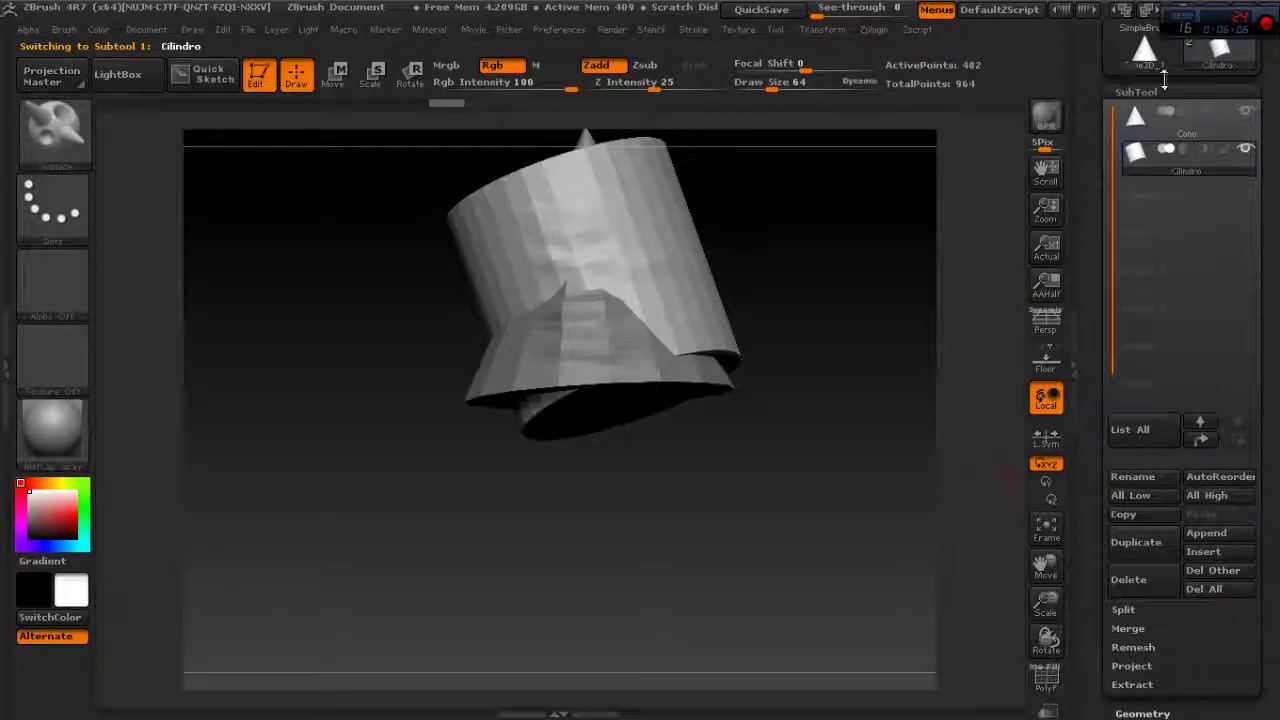
{"action": "scroll", "coordinate": [1276, 181], "scroll_direction": "up", "scroll_amount": 1}
{"action": "scroll", "coordinate": [1276, 190], "scroll_direction": "up", "scroll_amount": 1}
{"action": "scroll", "coordinate": [1276, 207], "scroll_direction": "up", "scroll_amount": 1}
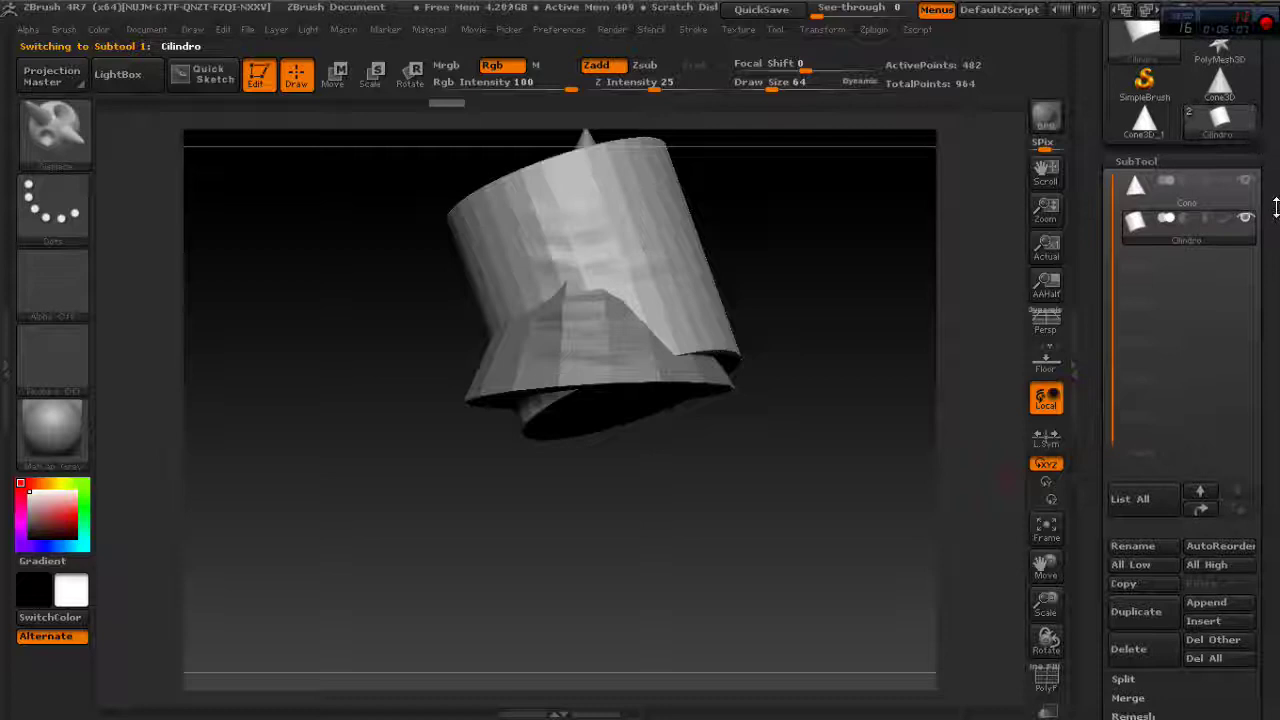
Step: Switch to the Classic colour scheme and compact_UI layout, then toggle Solo on and off
{"action": "left_click", "coordinate": [1072, 9]}
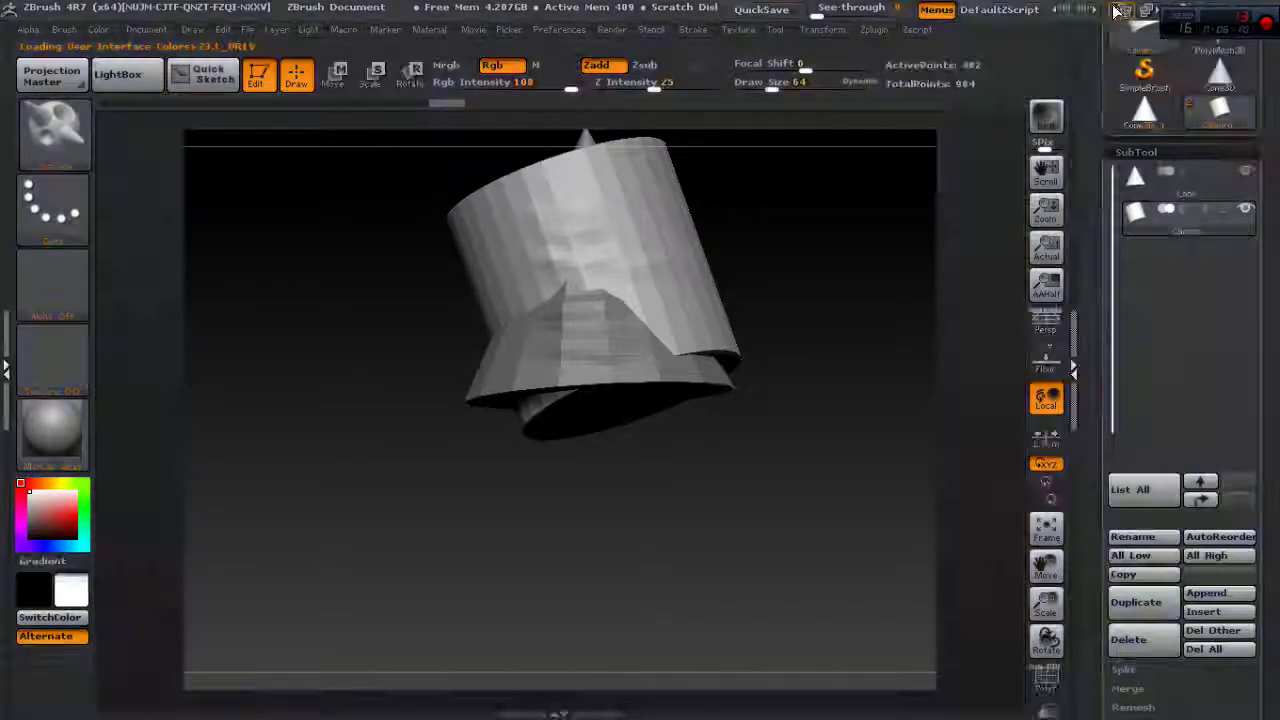
{"action": "left_click", "coordinate": [1136, 10]}
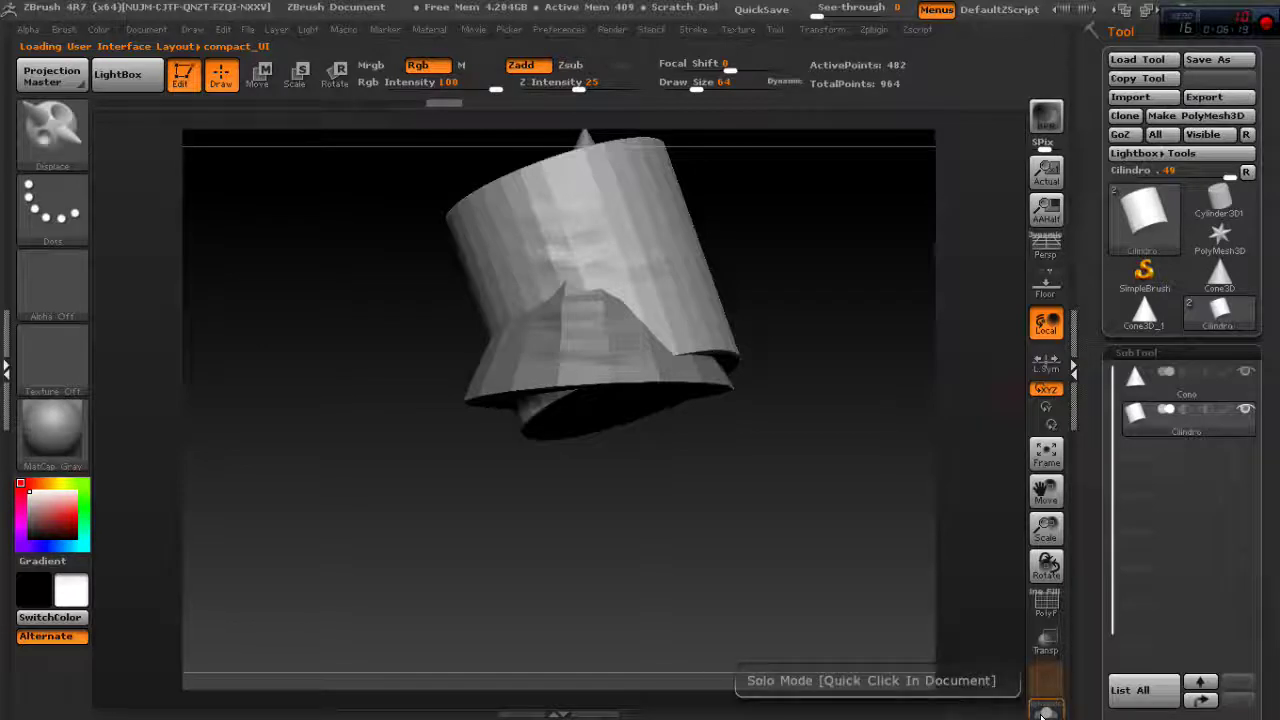
{"action": "left_click_drag", "start_coordinate": [1275, 436], "coordinate": [1274, 332]}
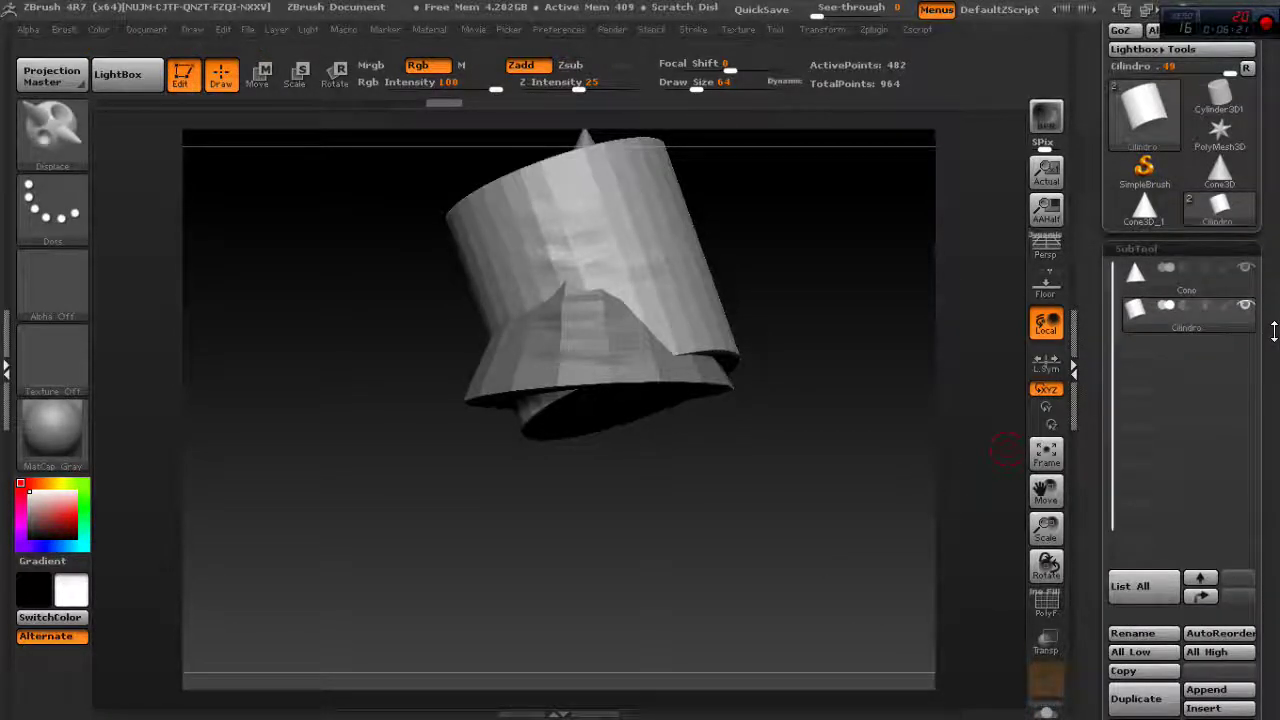
{"action": "left_click", "coordinate": [1052, 710]}
{"action": "left_click", "coordinate": [1052, 710]}
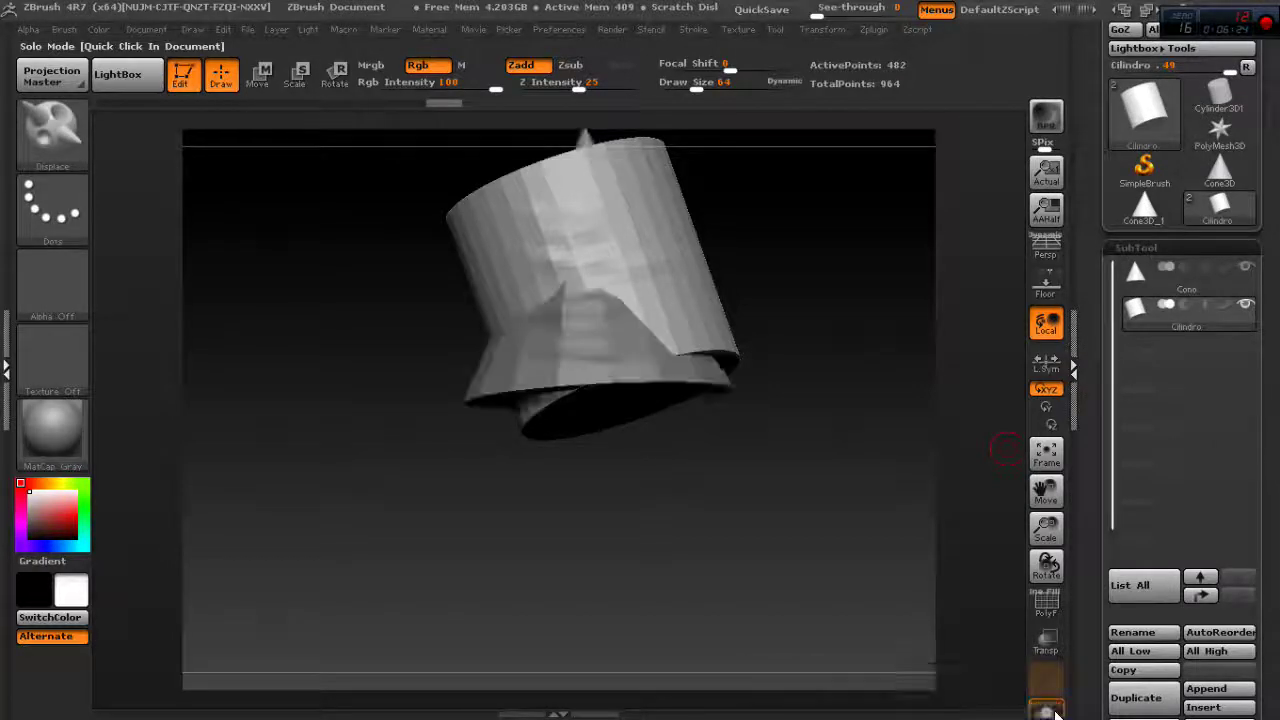
Step: Turn on Transp with Ghost and rotate the model to see the cone inside Cilindro
{"action": "left_click", "coordinate": [1047, 645]}
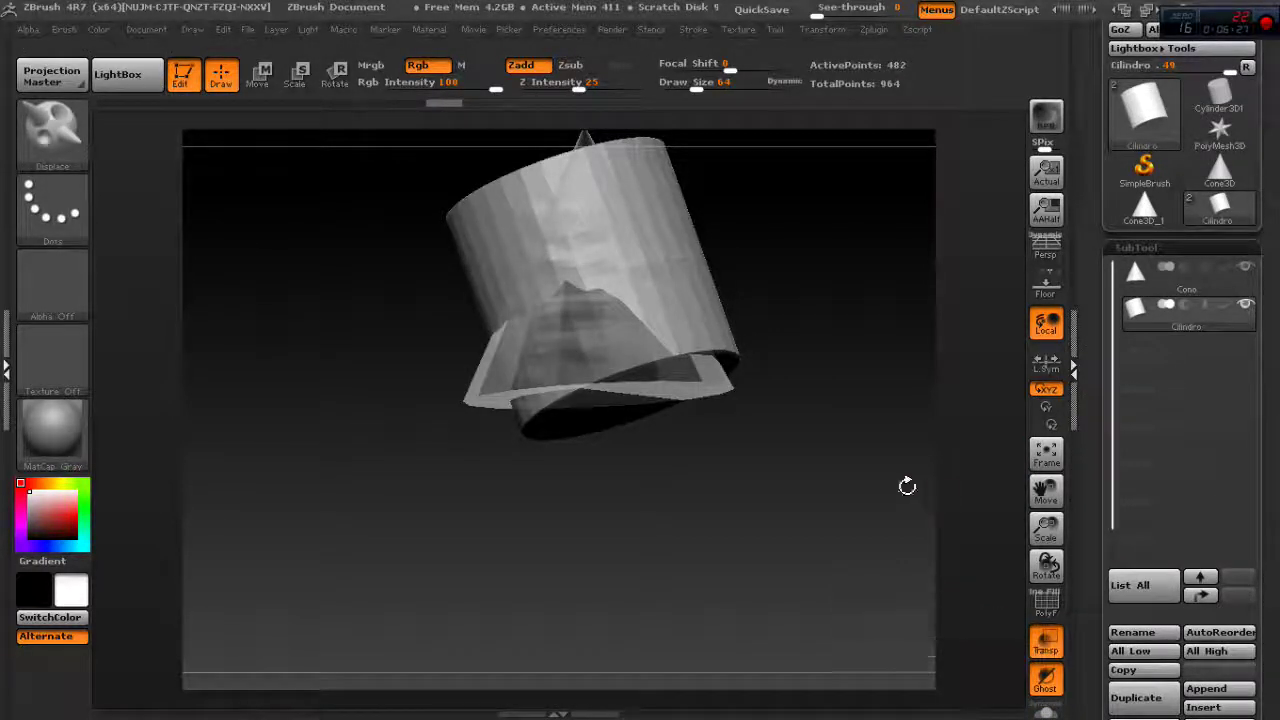
{"action": "mouse_move", "coordinate": [869, 413]}
{"action": "left_mouse_down"}
{"action": "mouse_move", "coordinate": [880, 451]}
{"action": "mouse_move", "coordinate": [705, 445]}
{"action": "left_mouse_up"}
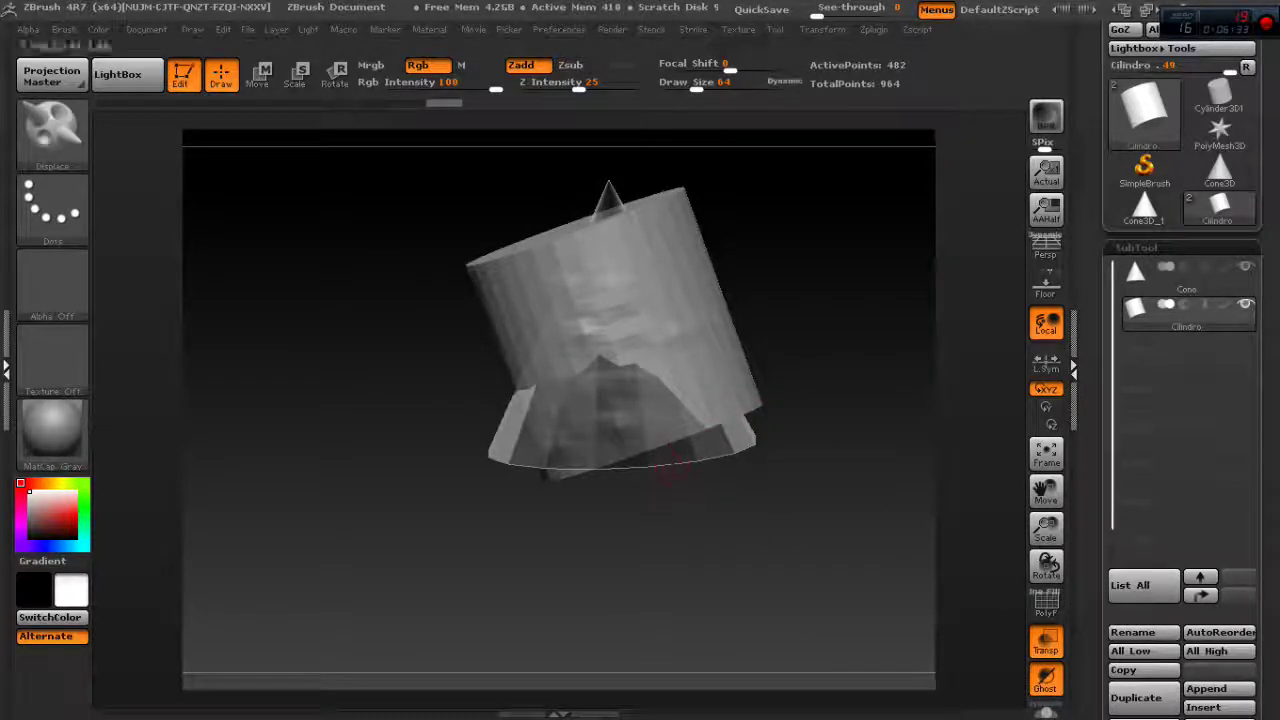
{"action": "mouse_move", "coordinate": [781, 438]}
{"action": "left_mouse_down"}
{"action": "mouse_move", "coordinate": [743, 471]}
{"action": "mouse_move", "coordinate": [600, 490]}
{"action": "mouse_move", "coordinate": [758, 496]}
{"action": "mouse_move", "coordinate": [819, 457]}
{"action": "left_mouse_up"}
{"action": "left_click_drag", "start_coordinate": [837, 435], "coordinate": [741, 426]}
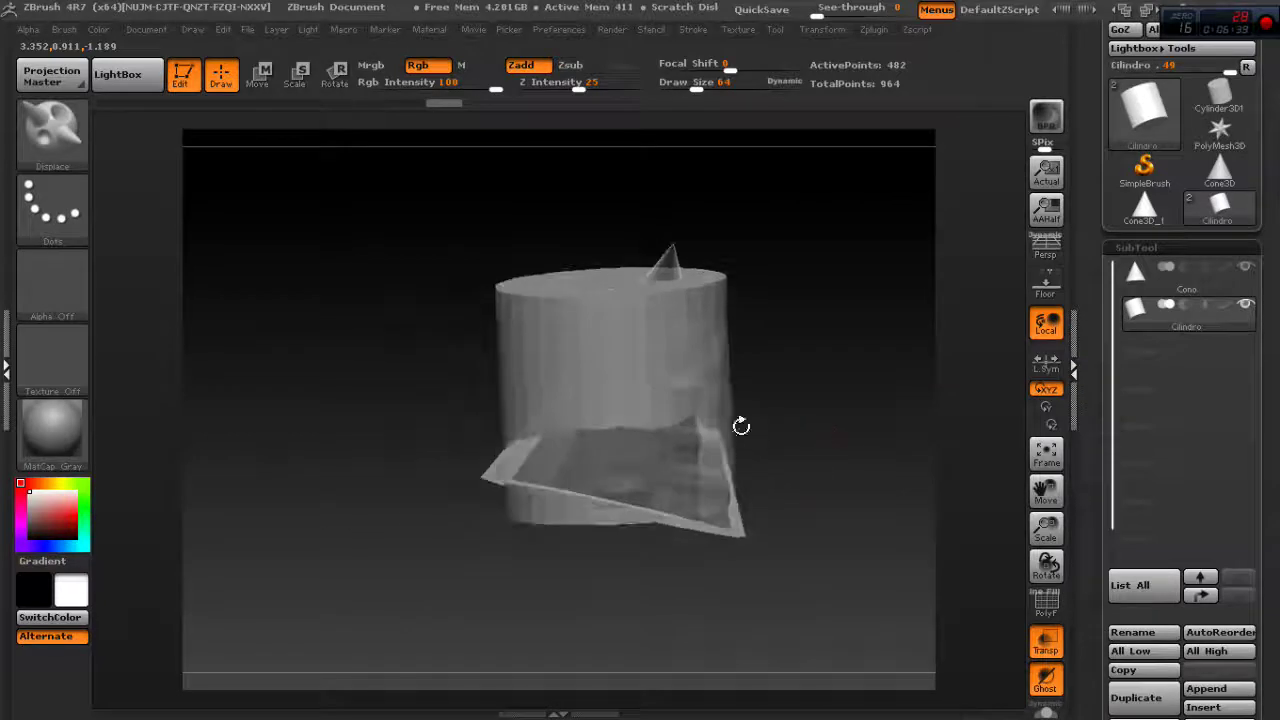
Step: Nudge the cylinder slightly to the right with the Move (W) transpose line
{"action": "left_click", "coordinate": [257, 72]}
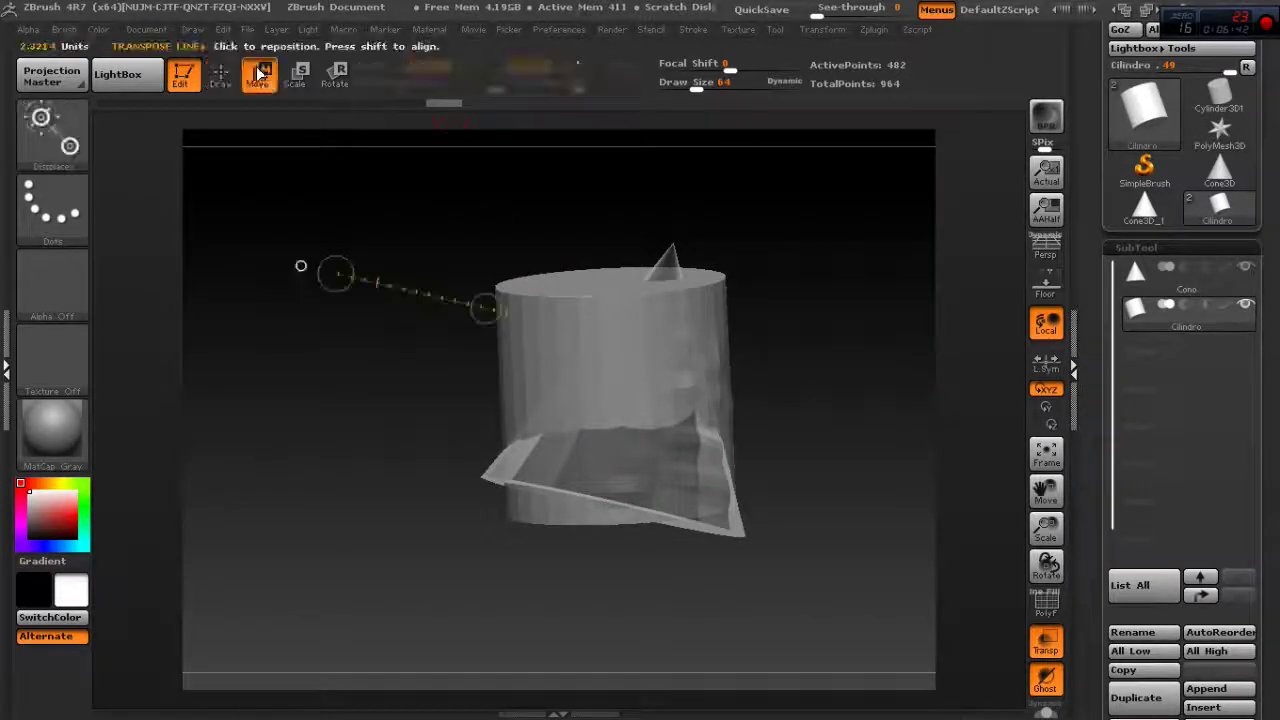
{"action": "left_click_drag", "start_coordinate": [486, 306], "coordinate": [497, 310]}
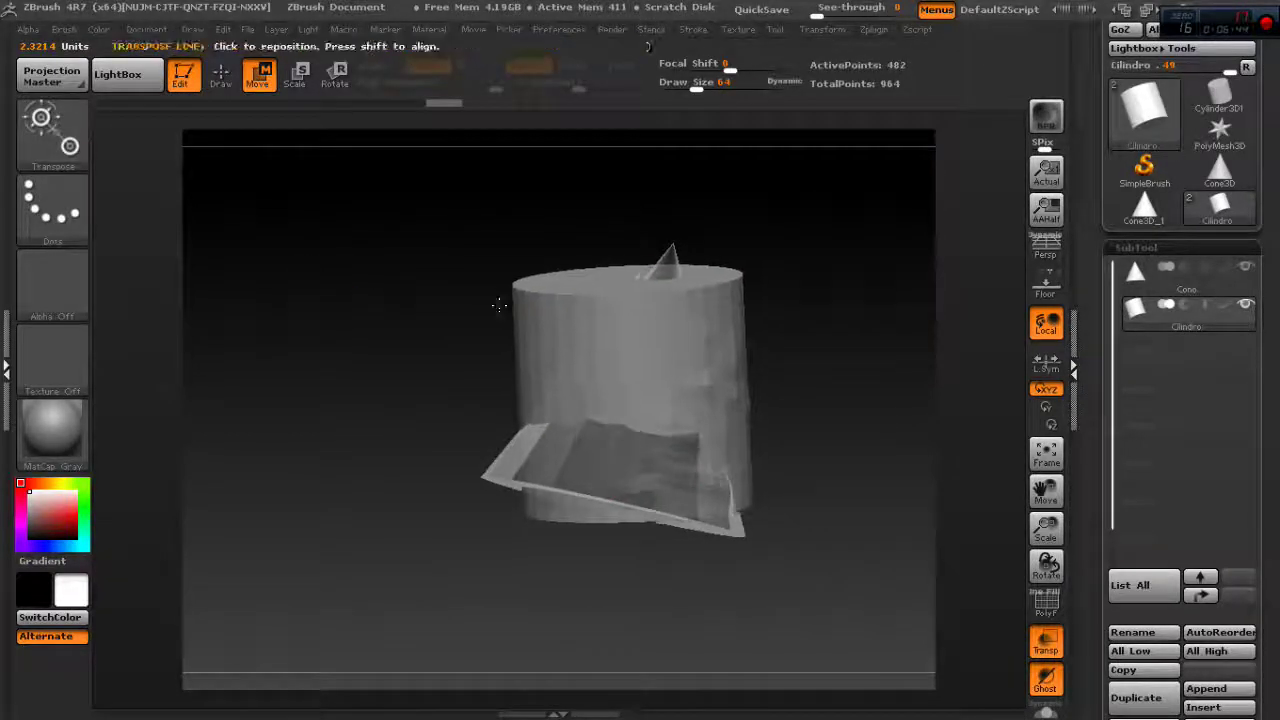
{"action": "left_click_drag", "start_coordinate": [600, 343], "coordinate": [298, 274]}
Step: Raise a small Displace bump on the cylinder surface and rotate to inspect it
{"action": "mouse_move", "coordinate": [1045, 530]}
{"action": "left_mouse_down"}
{"action": "mouse_move", "coordinate": [991, 463]}
{"action": "mouse_move", "coordinate": [598, 445]}
{"action": "left_mouse_up"}
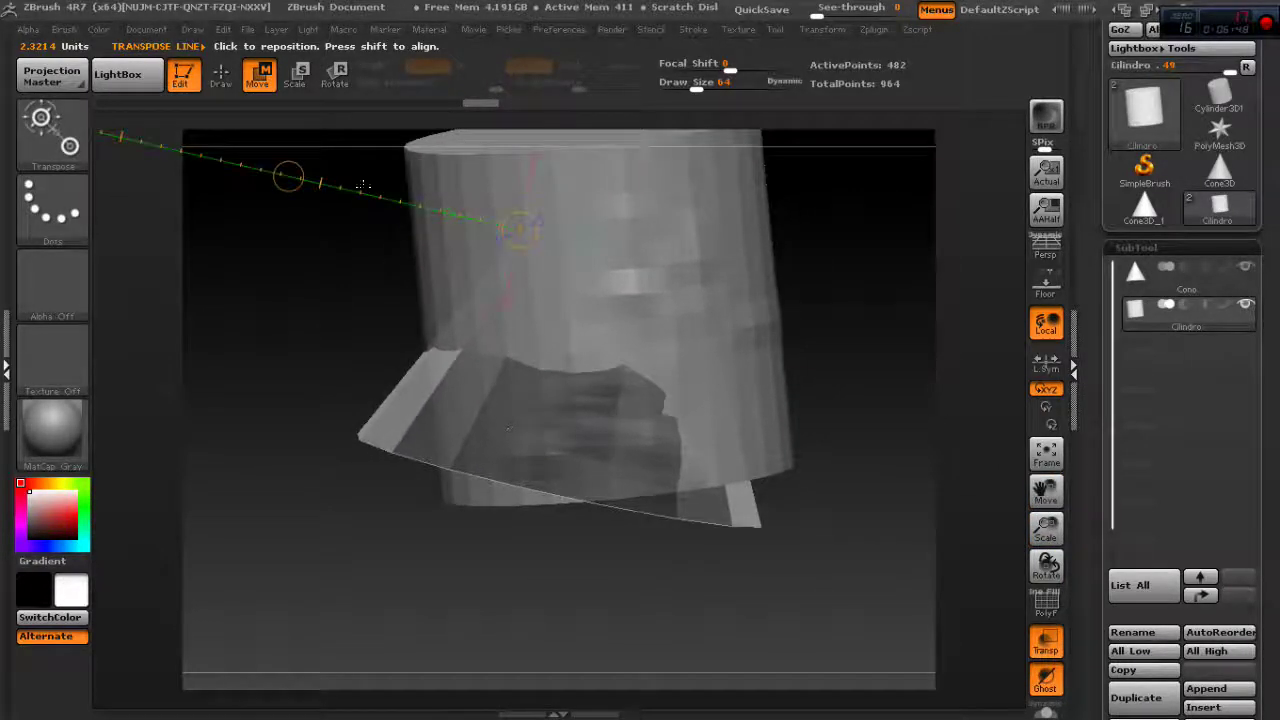
{"action": "key", "text": "q"}
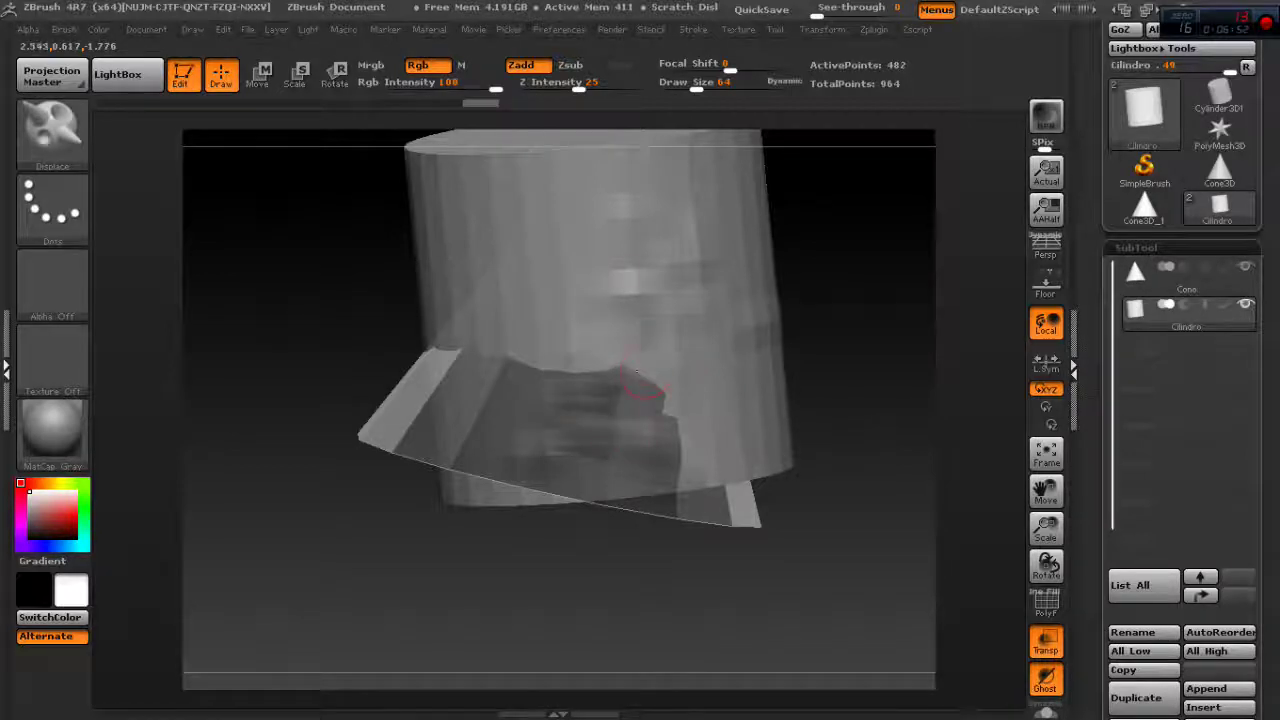
{"action": "left_click_drag", "start_coordinate": [545, 432], "coordinate": [571, 420]}
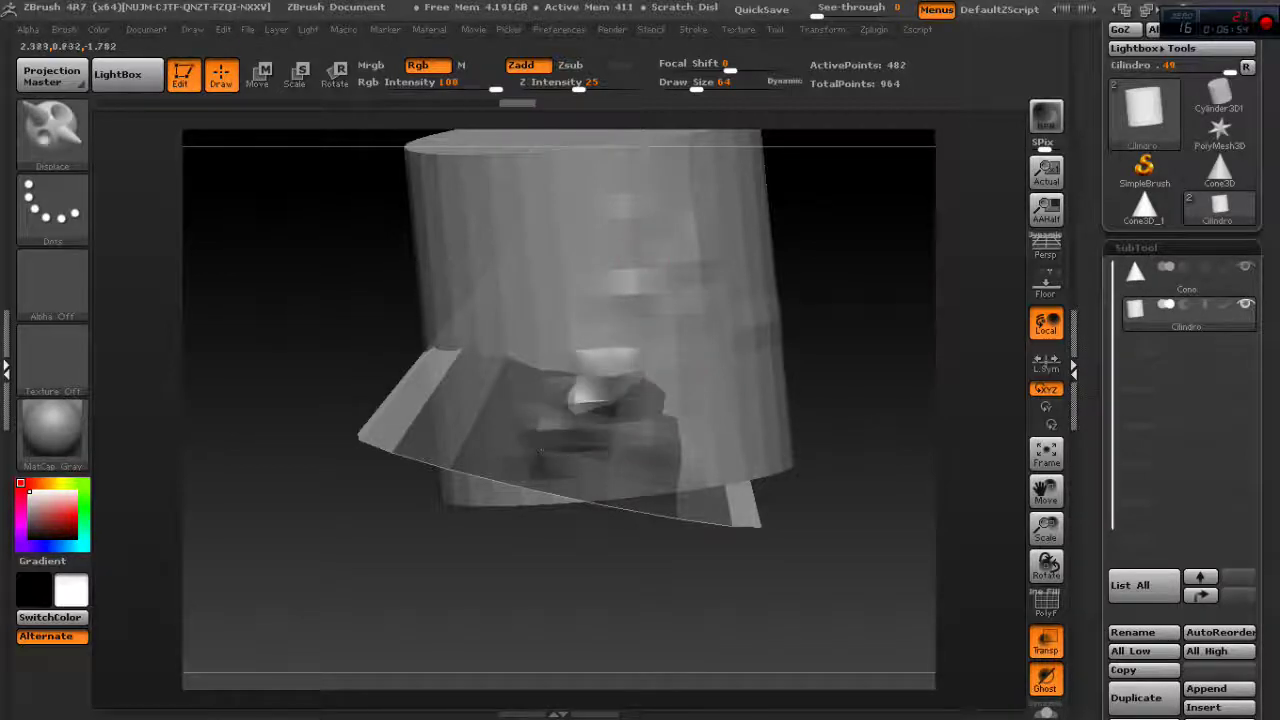
{"action": "left_click_drag", "start_coordinate": [805, 428], "coordinate": [877, 424]}
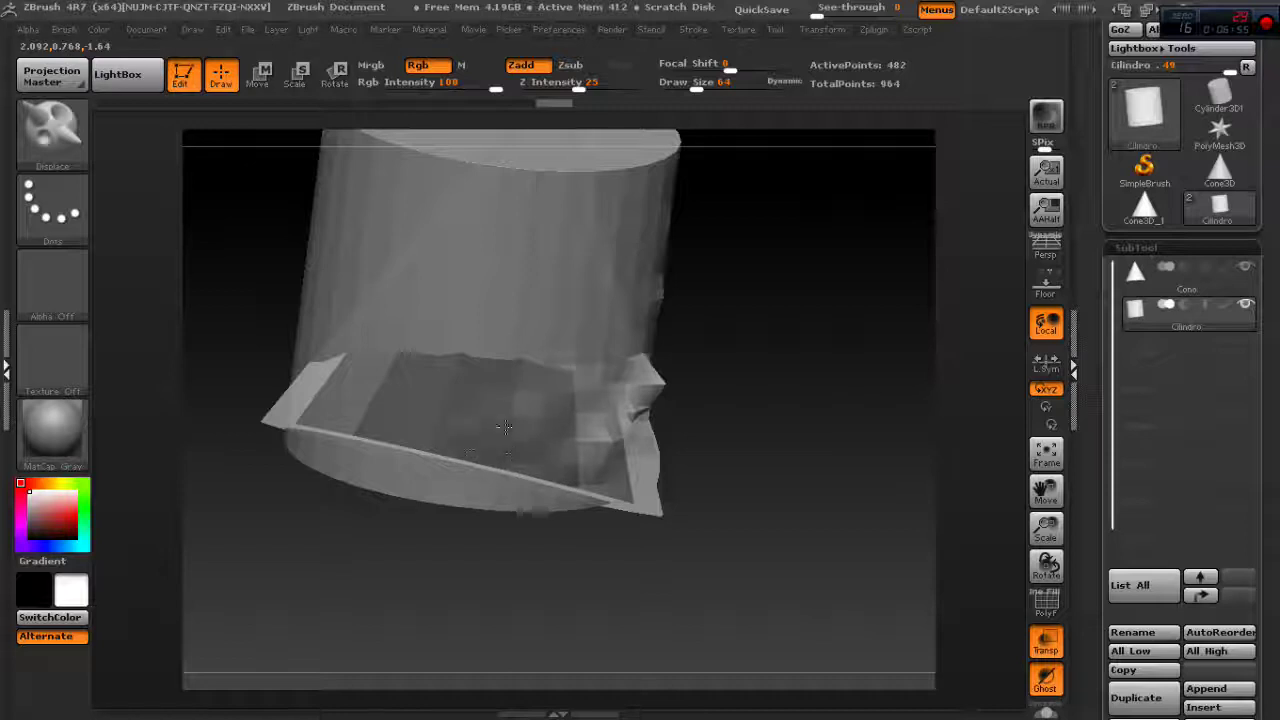
{"action": "left_click_drag", "start_coordinate": [505, 427], "coordinate": [556, 433]}
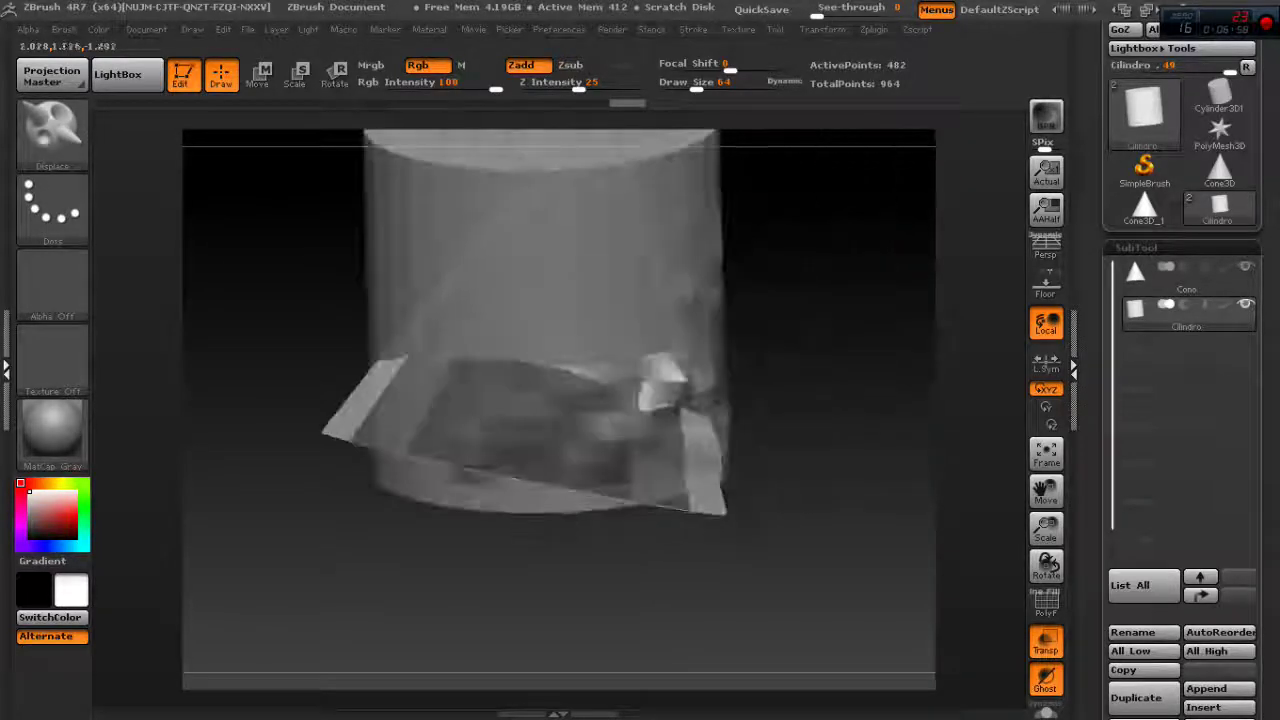
{"action": "mouse_move", "coordinate": [490, 490]}
{"action": "left_mouse_down"}
{"action": "mouse_move", "coordinate": [557, 494]}
{"action": "mouse_move", "coordinate": [815, 428]}
{"action": "left_mouse_up"}
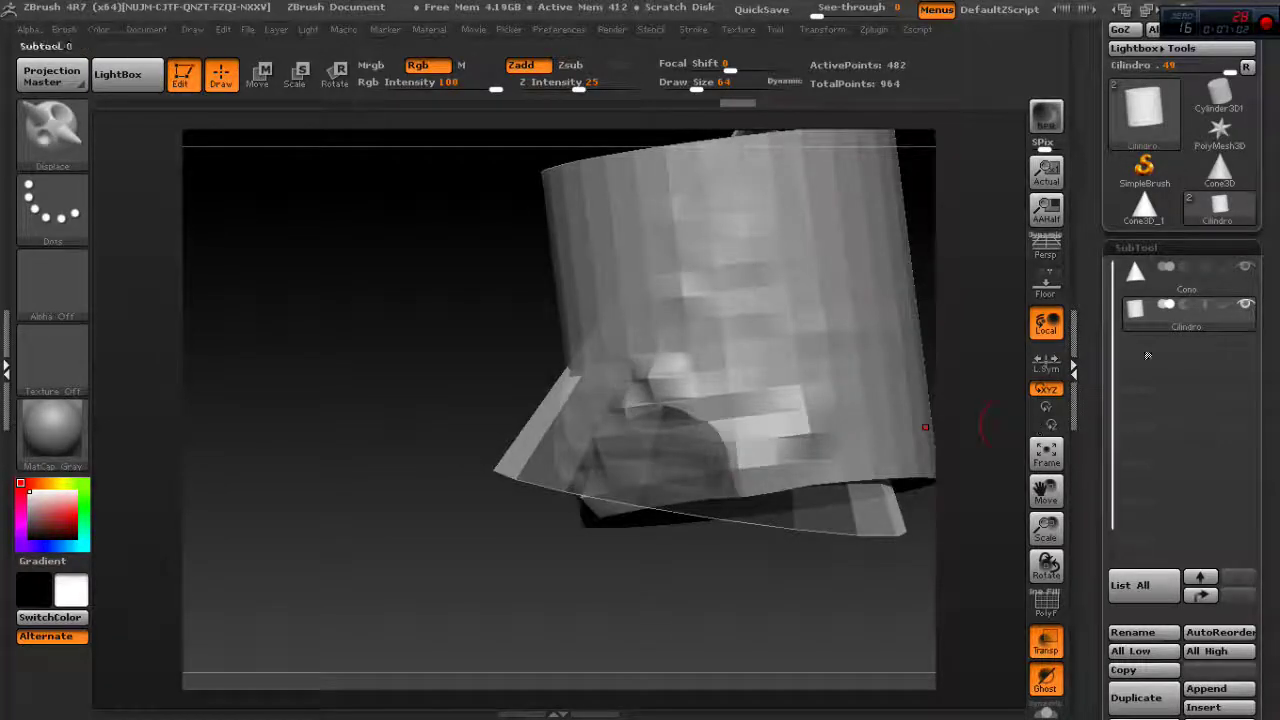
Step: Make Cono the active subtool and rotate to view the model's open bottom rim
{"action": "left_click", "coordinate": [1160, 280]}
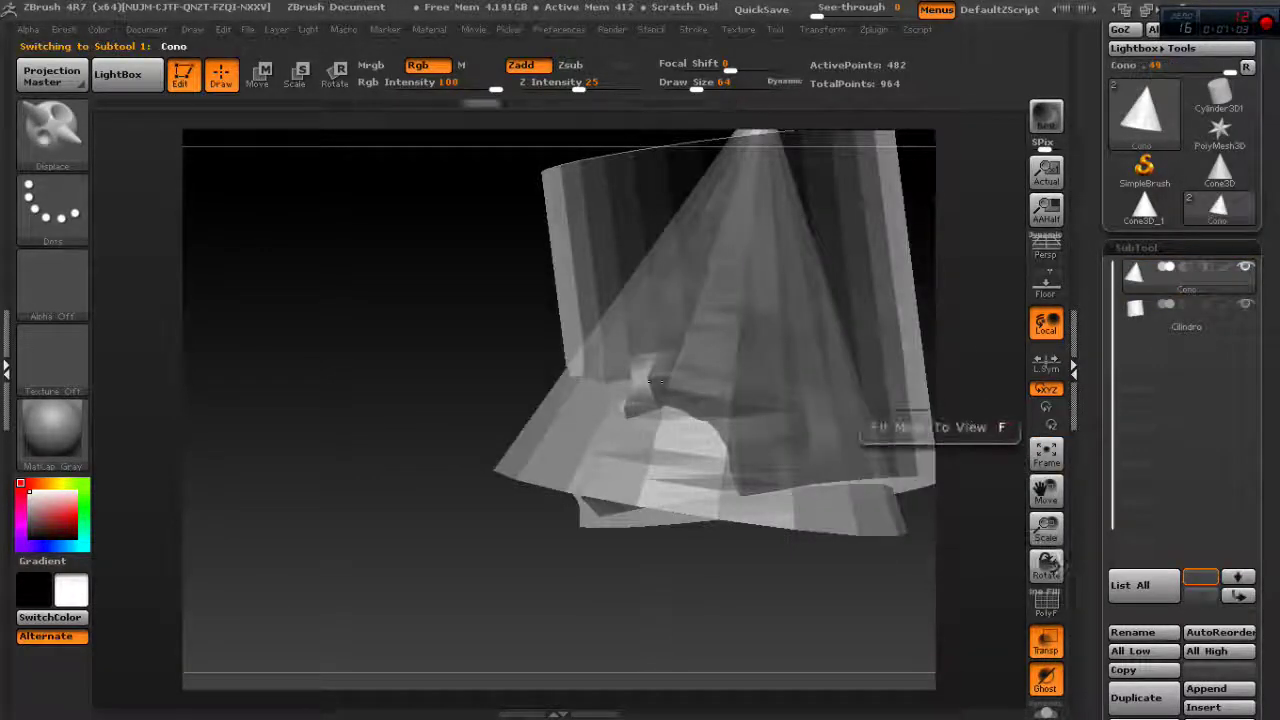
{"action": "left_click_drag", "start_coordinate": [980, 440], "coordinate": [437, 362]}
{"action": "left_click", "coordinate": [1172, 306]}
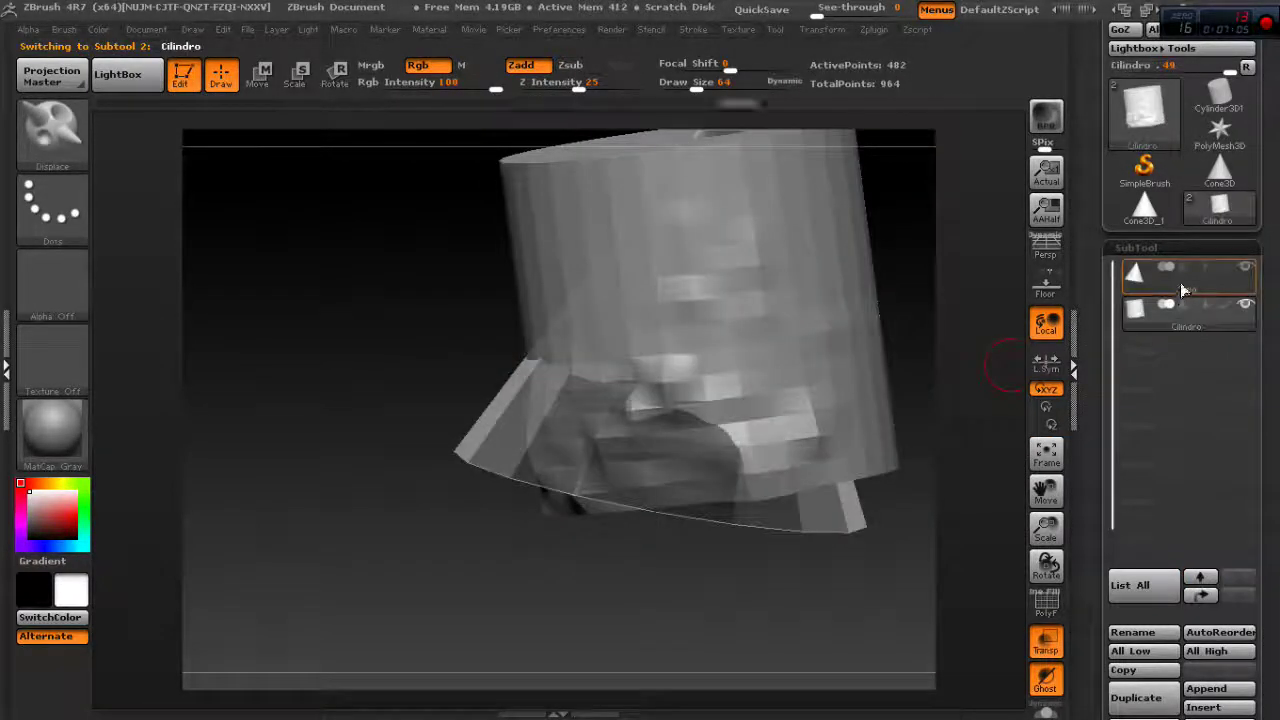
{"action": "left_click", "coordinate": [1170, 274]}
{"action": "mouse_move", "coordinate": [323, 310]}
{"action": "left_mouse_down"}
{"action": "mouse_move", "coordinate": [547, 268]}
{"action": "mouse_move", "coordinate": [762, 188]}
{"action": "left_mouse_up"}
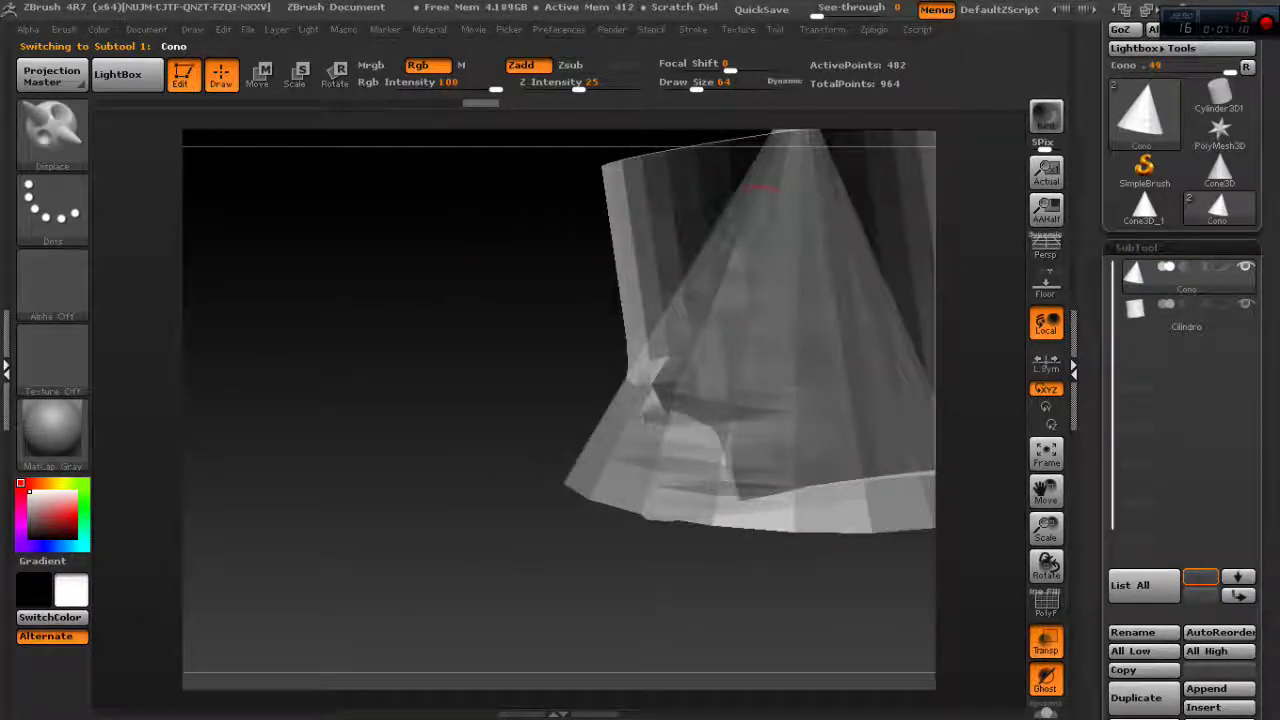
{"action": "left_click_drag", "start_coordinate": [877, 355], "coordinate": [749, 434]}
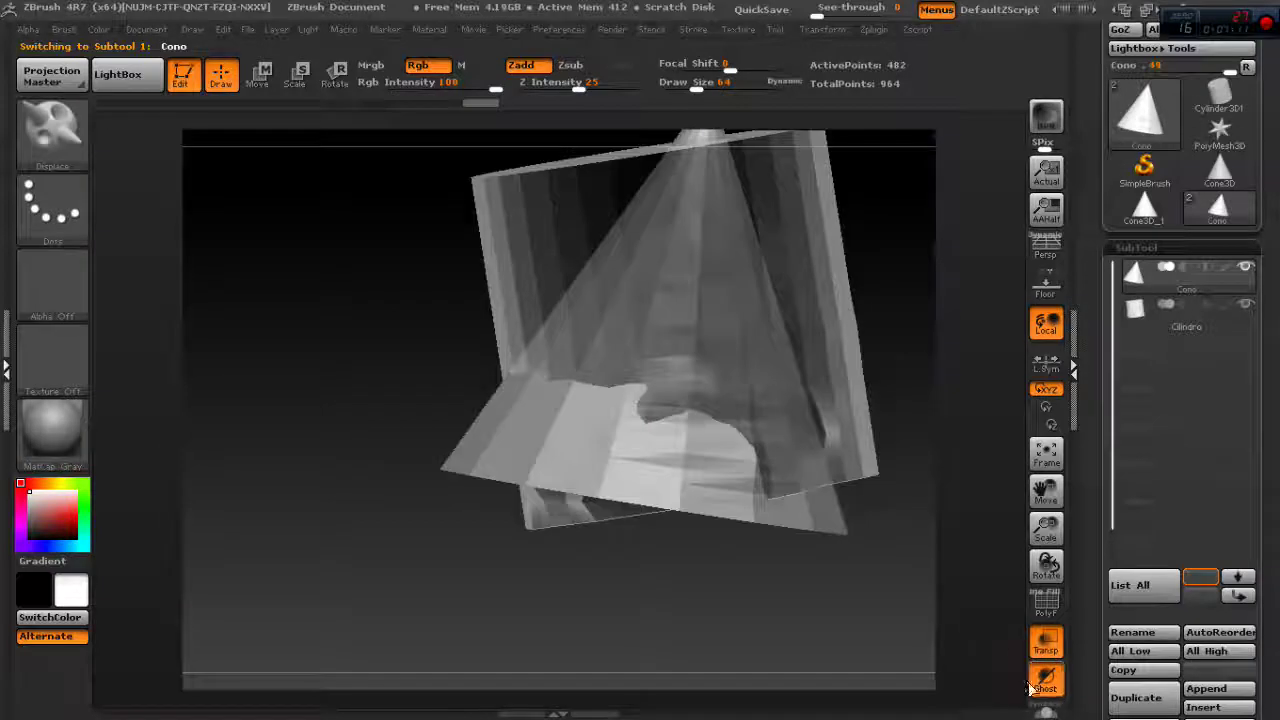
Step: Turn off Transp so the meshes render solid, then zoom out and re-frame the model
{"action": "left_click", "coordinate": [1048, 648]}
{"action": "mouse_move", "coordinate": [871, 337]}
{"action": "left_mouse_down"}
{"action": "mouse_move", "coordinate": [914, 309]}
{"action": "mouse_move", "coordinate": [895, 315]}
{"action": "left_mouse_up"}
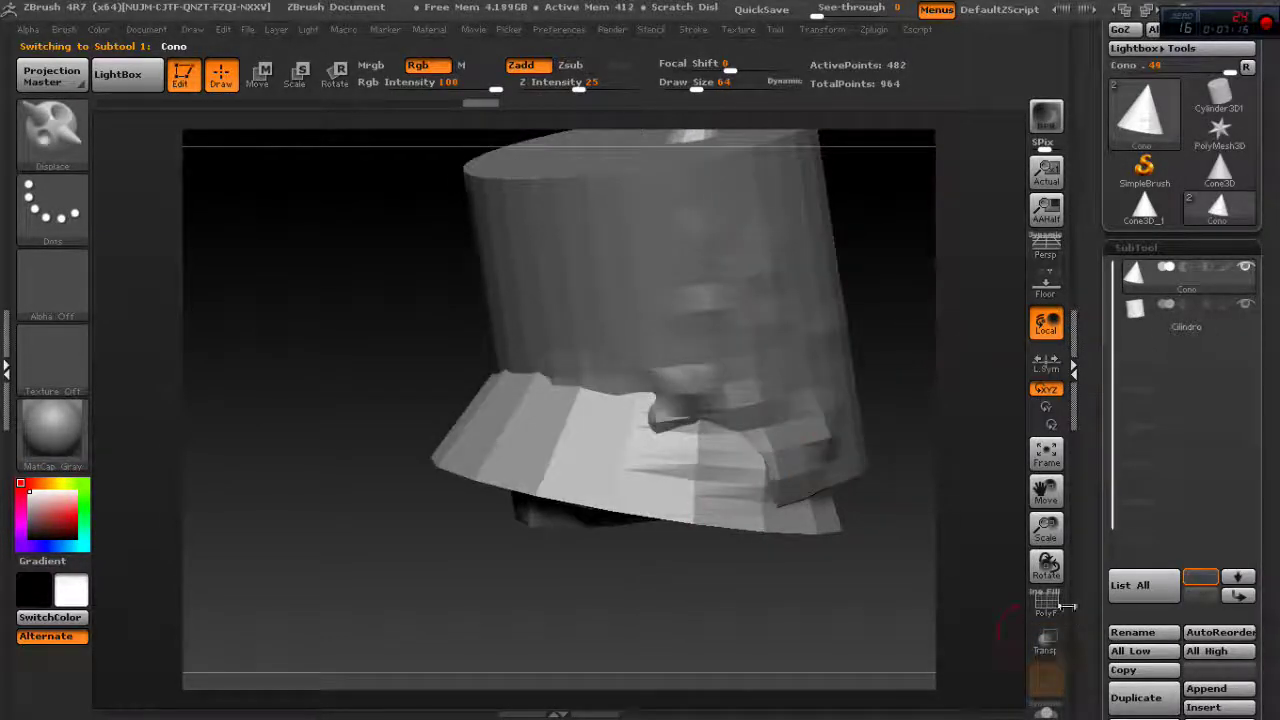
{"action": "left_click_drag", "start_coordinate": [1046, 530], "coordinate": [1038, 560]}
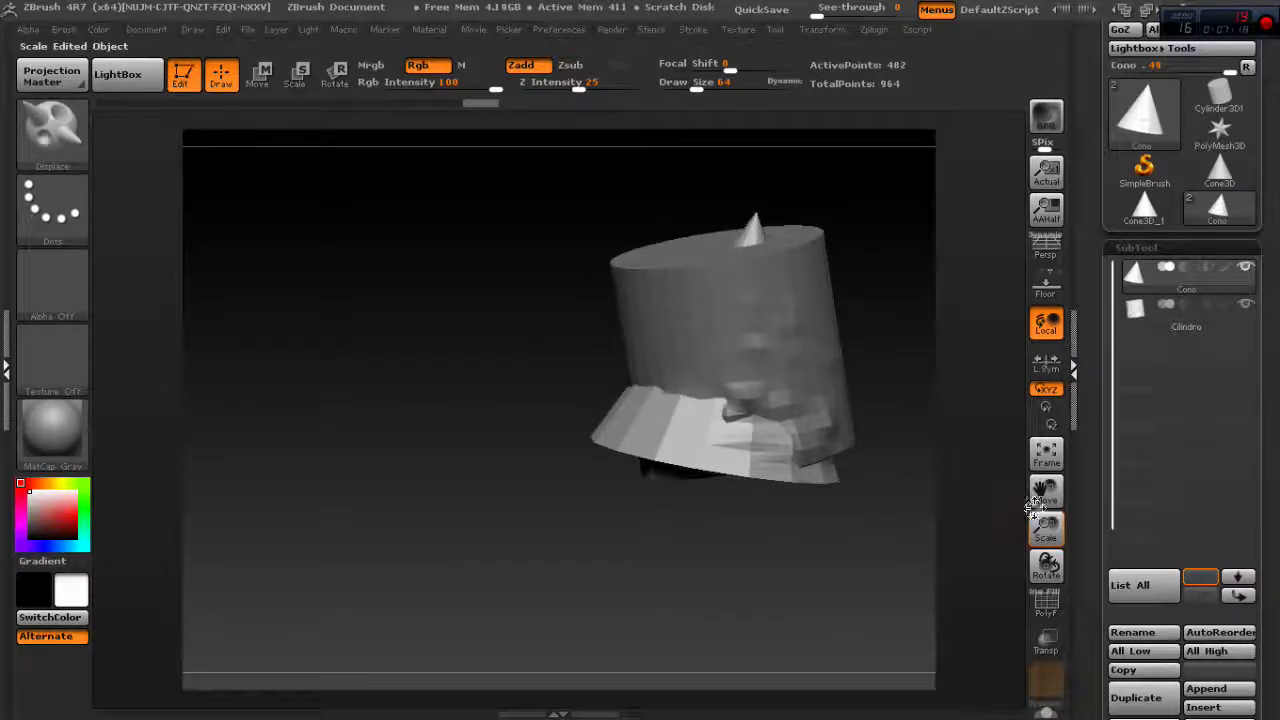
{"action": "left_click_drag", "start_coordinate": [1035, 507], "coordinate": [1009, 506]}
{"action": "mouse_move", "coordinate": [886, 463]}
{"action": "left_mouse_down"}
{"action": "mouse_move", "coordinate": [929, 466]}
{"action": "mouse_move", "coordinate": [861, 461]}
{"action": "left_mouse_up"}
{"action": "left_click_drag", "start_coordinate": [961, 512], "coordinate": [939, 403]}
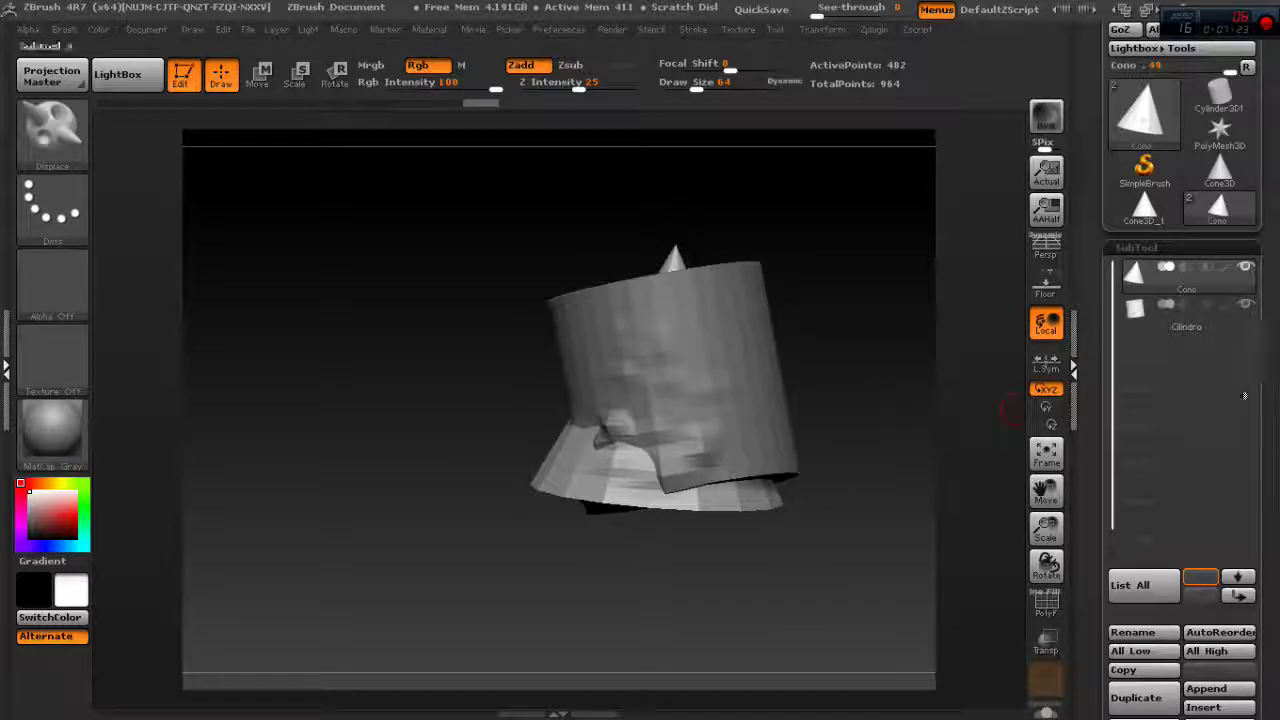
{"action": "left_click_drag", "start_coordinate": [1276, 408], "coordinate": [1222, 231]}
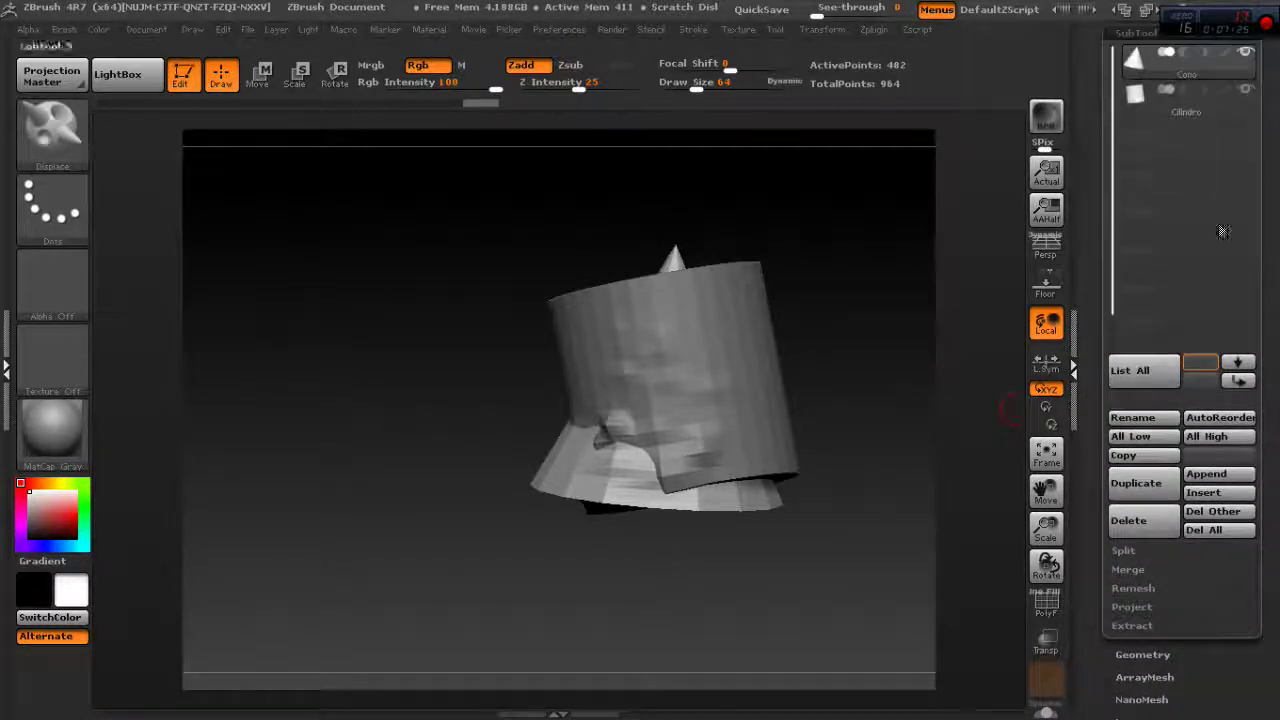
Step: Cycle interface layouts and settle on compact_UI
{"action": "left_click", "coordinate": [1140, 10]}
{"action": "left_click", "coordinate": [1140, 10]}
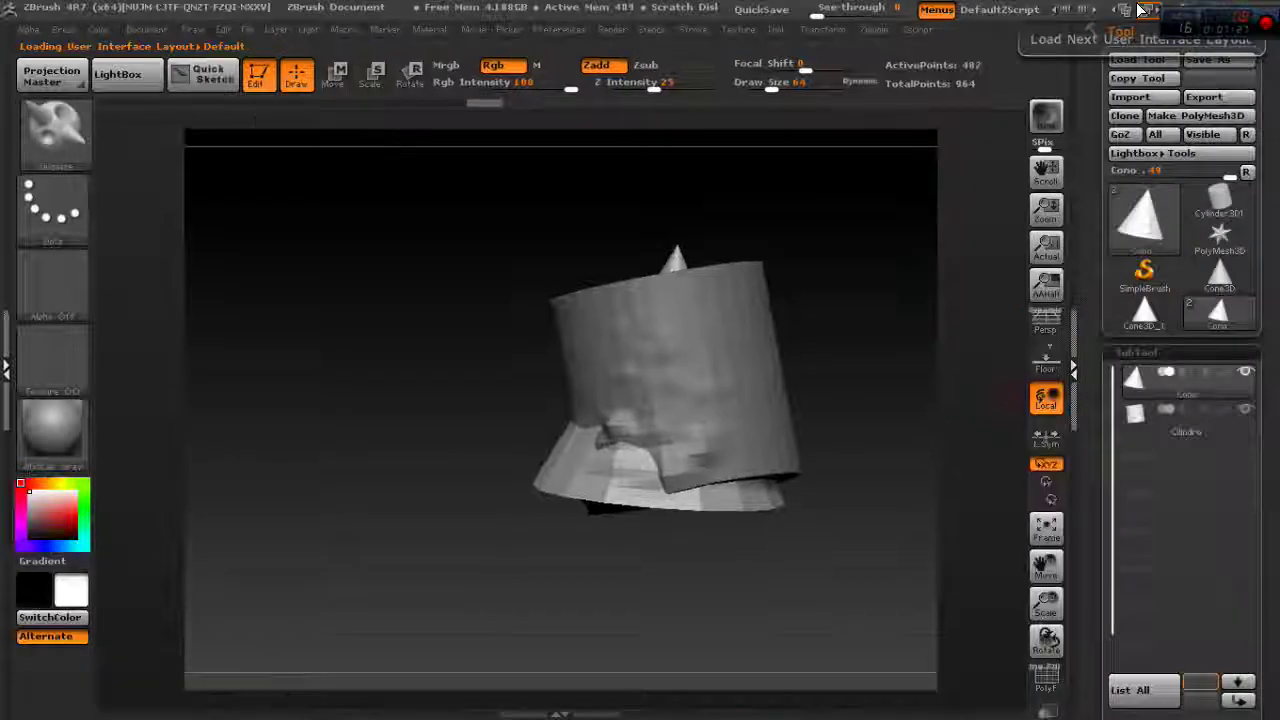
{"action": "left_click", "coordinate": [1140, 10]}
{"action": "left_click", "coordinate": [1140, 10]}
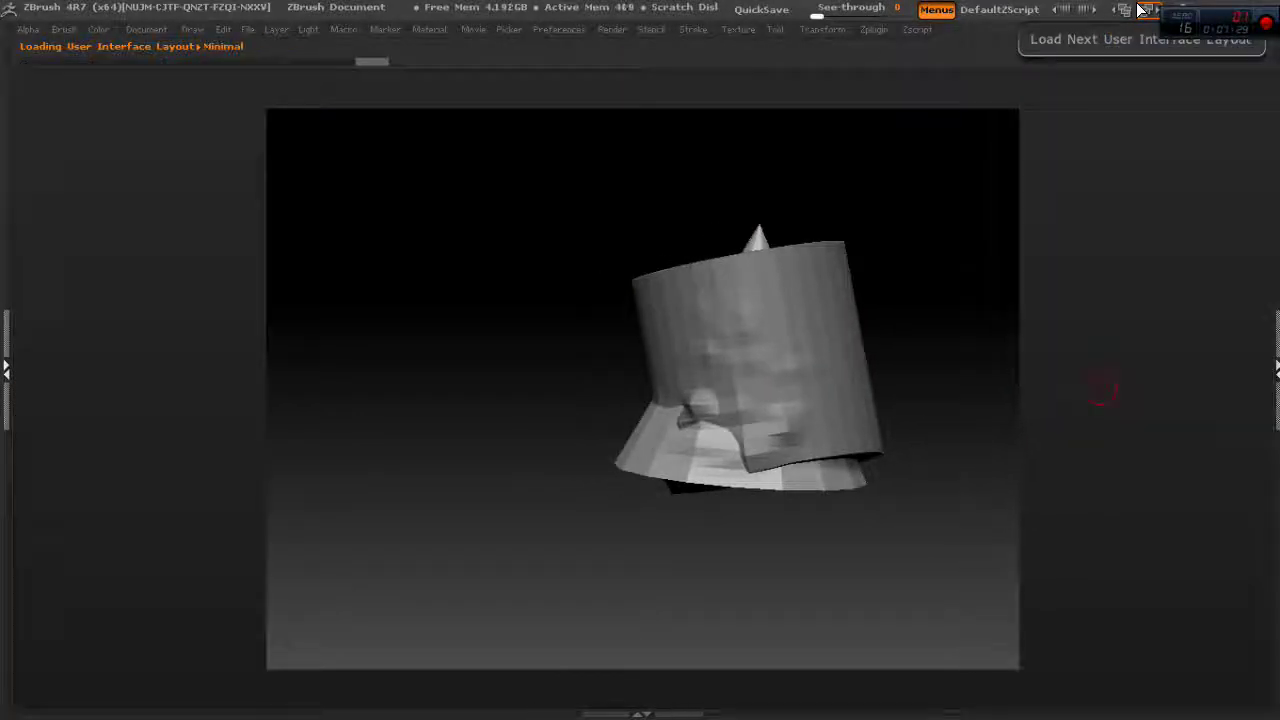
{"action": "left_click", "coordinate": [1140, 10]}
{"action": "left_click", "coordinate": [1140, 10]}
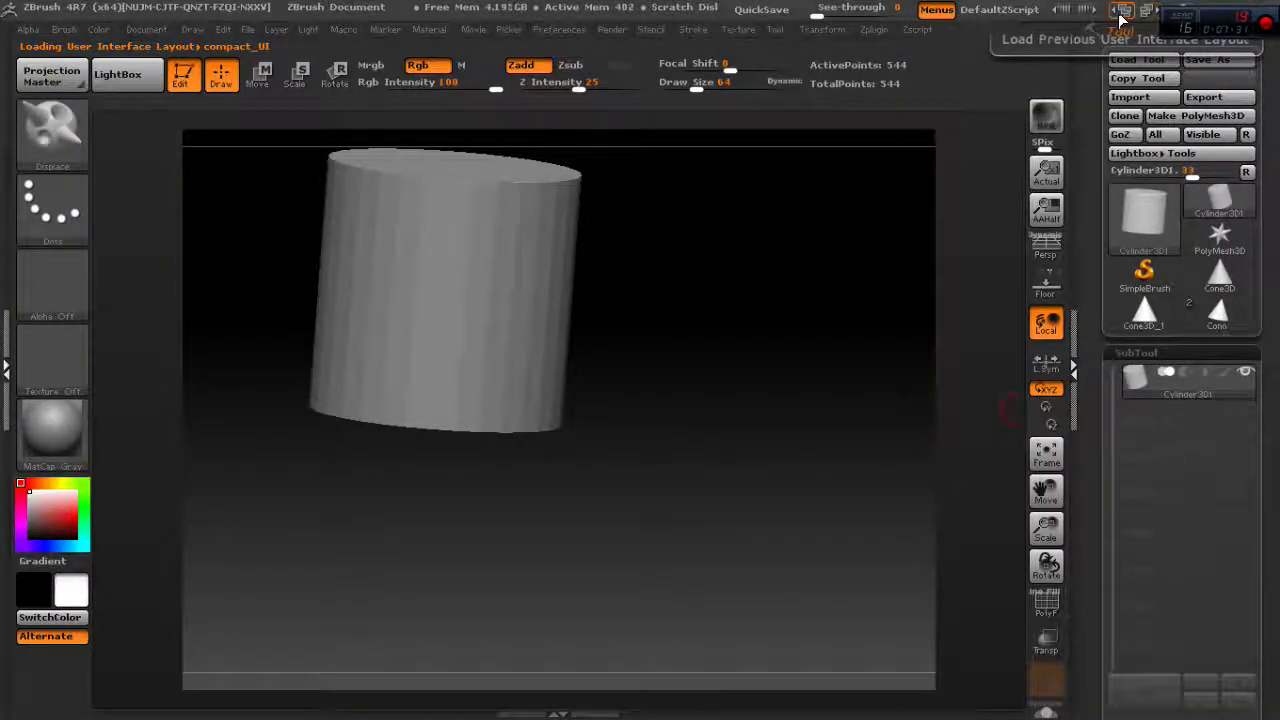
{"action": "left_click", "coordinate": [1142, 14]}
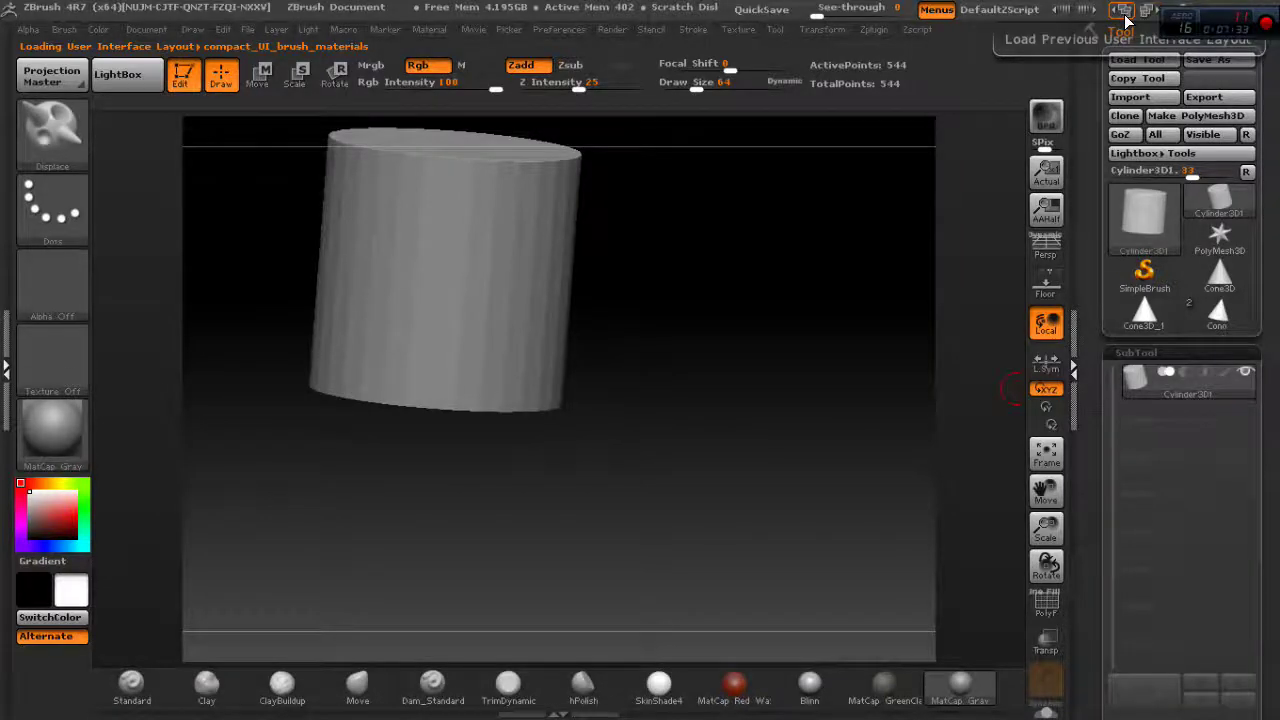
{"action": "left_click", "coordinate": [1127, 14]}
Step: Cycle UI colours to the Z3.1_Gray09 grey scheme and centre the cylinder on the canvas
{"action": "left_click", "coordinate": [1090, 12]}
{"action": "left_click", "coordinate": [1090, 12]}
{"action": "left_click", "coordinate": [1090, 12]}
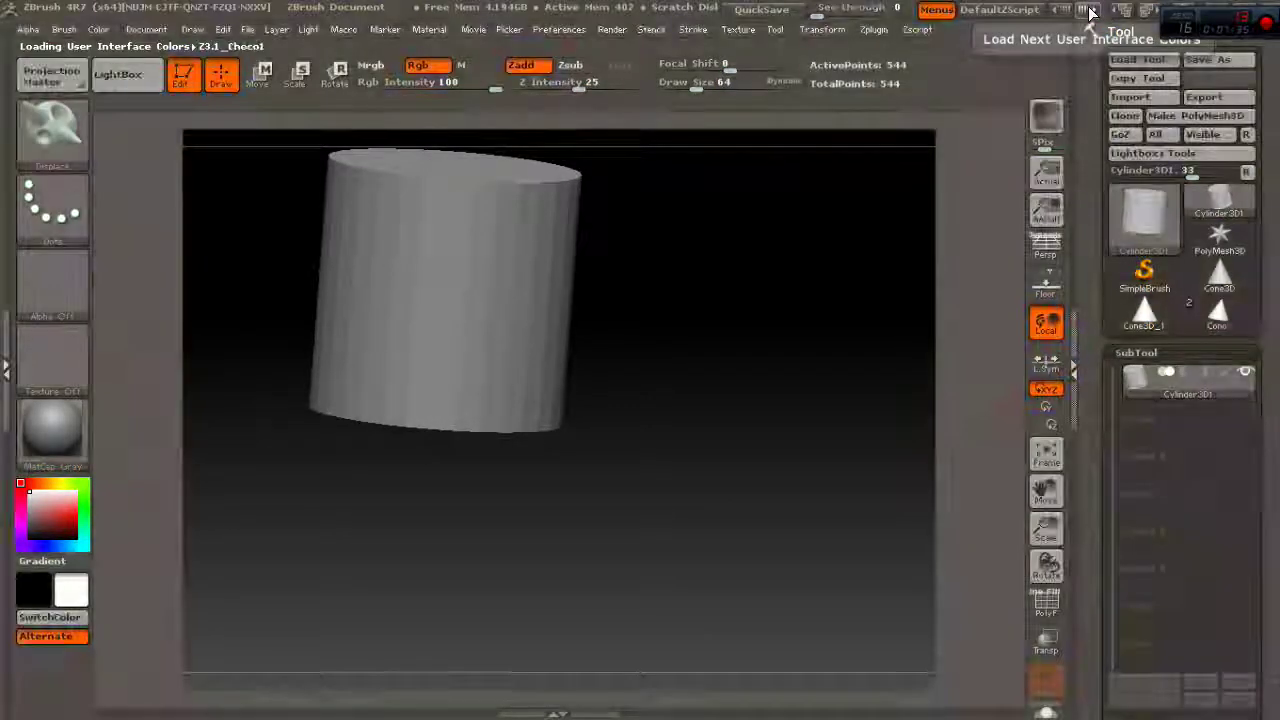
{"action": "left_click", "coordinate": [1090, 12]}
{"action": "left_click", "coordinate": [1090, 12]}
{"action": "left_click", "coordinate": [1088, 12]}
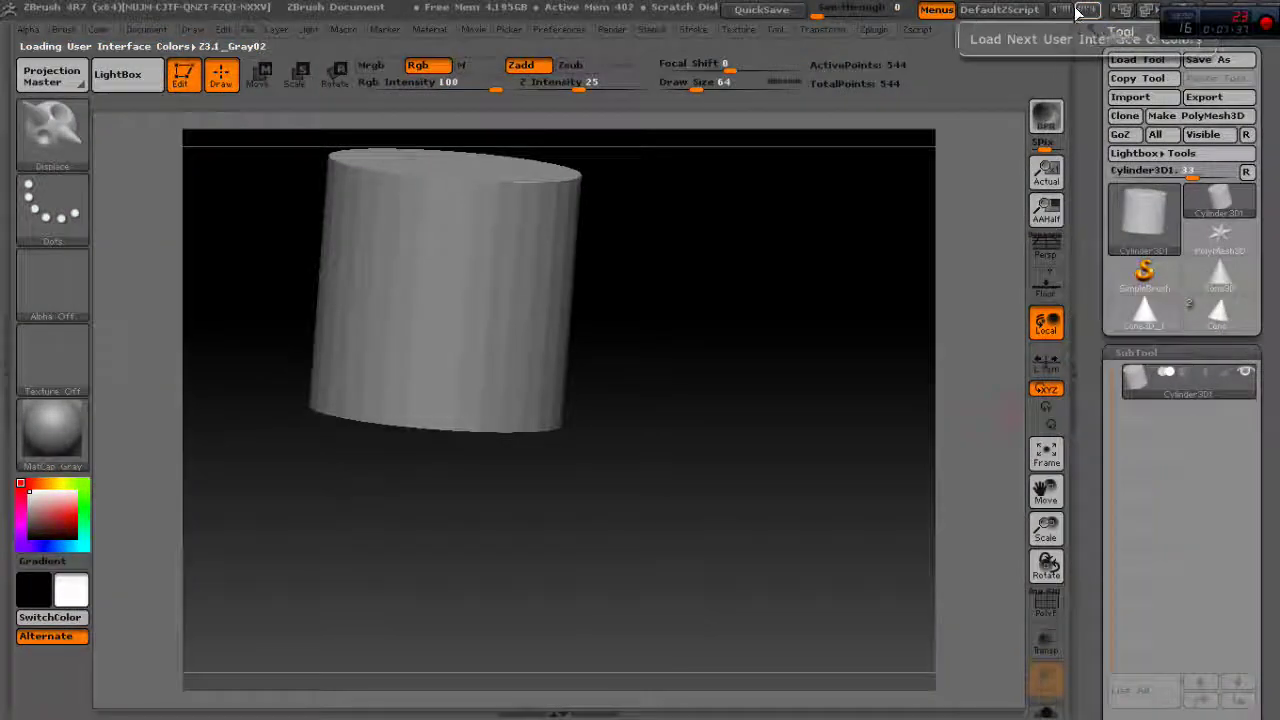
{"action": "left_click", "coordinate": [1088, 12]}
{"action": "left_click", "coordinate": [1088, 12]}
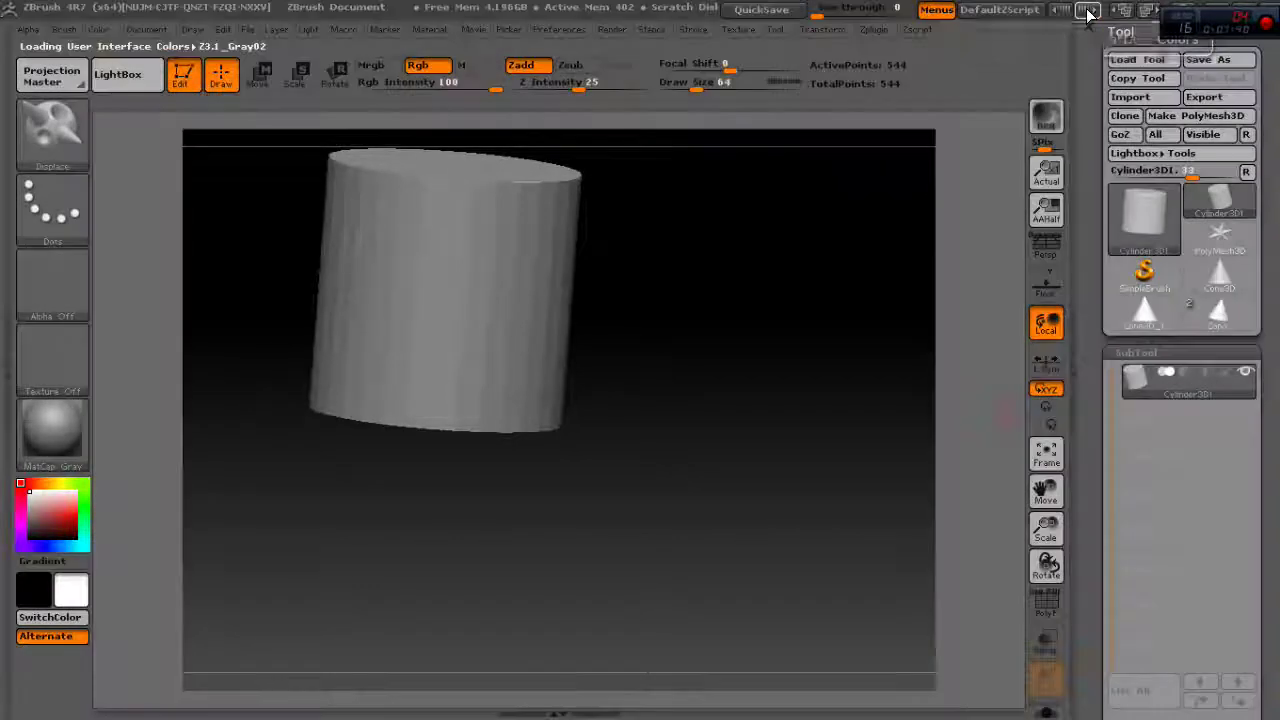
{"action": "left_click", "coordinate": [1088, 12]}
{"action": "left_click", "coordinate": [1088, 12]}
{"action": "left_click", "coordinate": [1088, 12]}
{"action": "left_click", "coordinate": [1088, 12]}
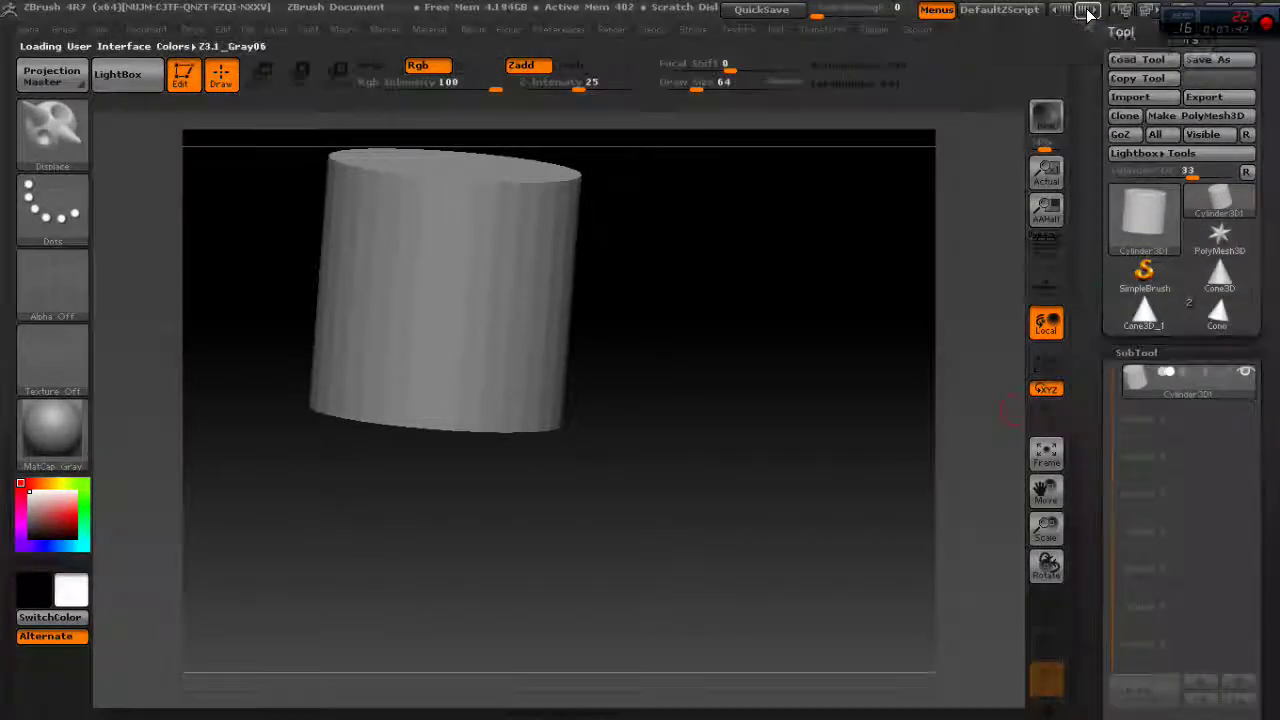
{"action": "left_click", "coordinate": [1088, 12]}
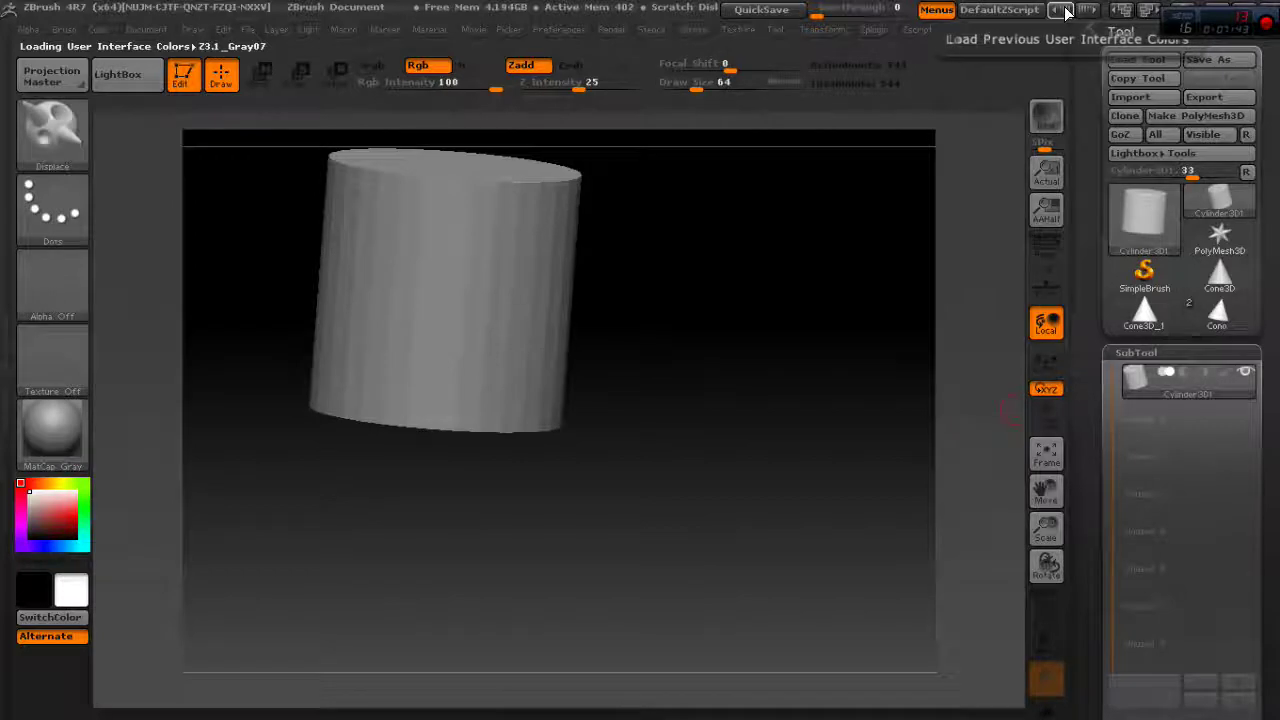
{"action": "left_click", "coordinate": [1088, 12]}
{"action": "left_click", "coordinate": [1088, 12]}
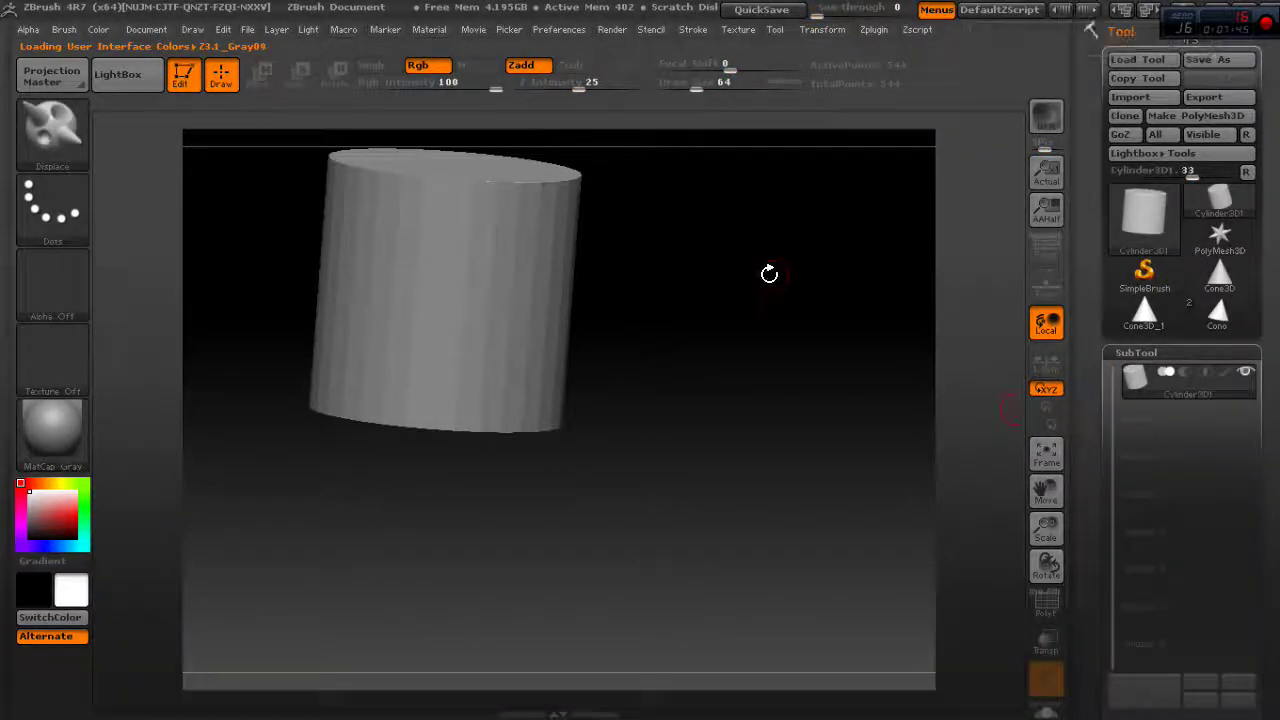
{"action": "left_click_drag", "start_coordinate": [1040, 497], "coordinate": [1086, 557]}
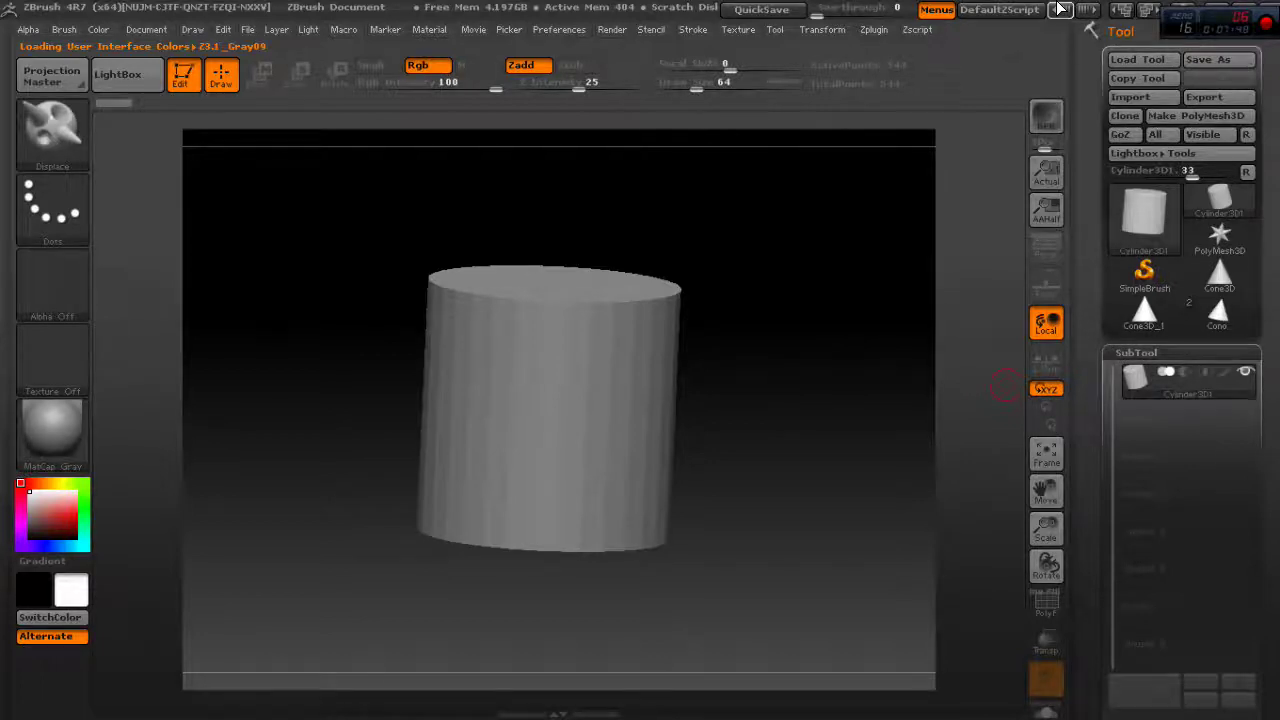
Step: Select the Cone3D_1 tool and insert a Ring3D subtool encircling the cone
{"action": "scroll", "coordinate": [1180, 300], "scroll_direction": "down", "scroll_amount": 3}
{"action": "left_click", "coordinate": [1160, 178]}
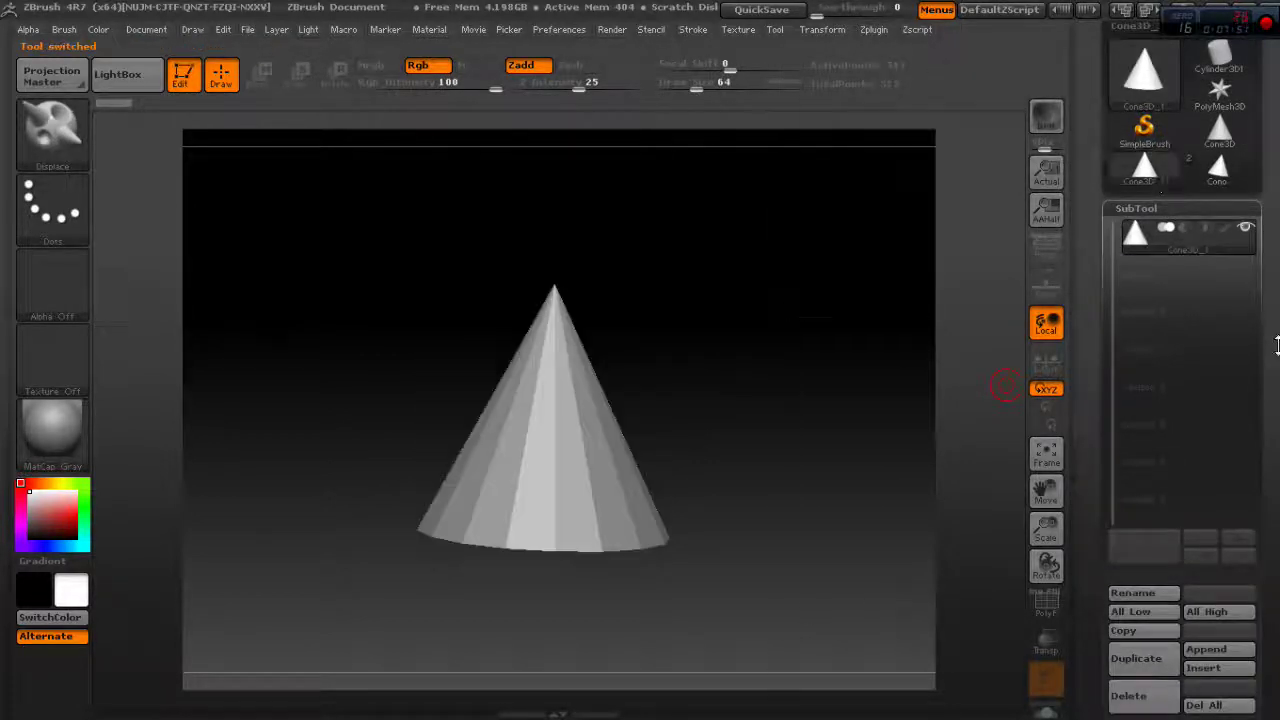
{"action": "scroll", "coordinate": [1277, 345], "scroll_direction": "down", "scroll_amount": 5}
{"action": "scroll", "coordinate": [1277, 345], "scroll_direction": "up", "scroll_amount": 5}
{"action": "scroll", "coordinate": [1274, 346], "scroll_direction": "down", "scroll_amount": 5}
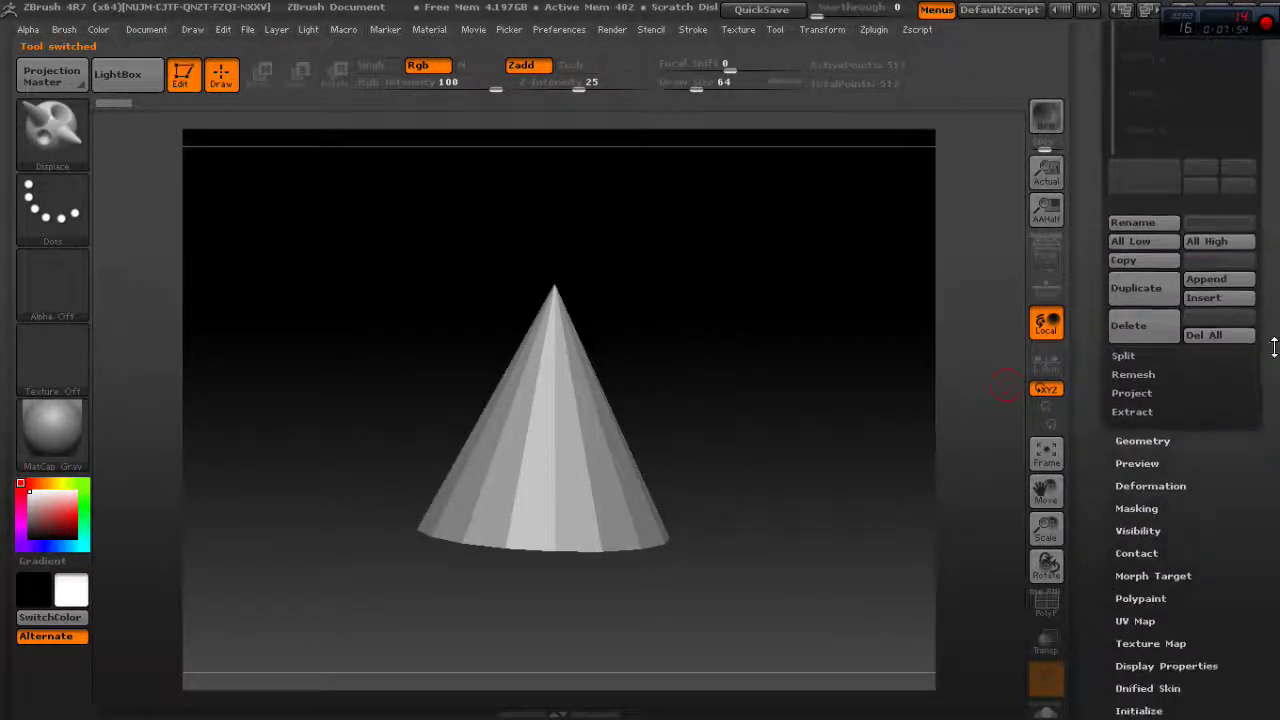
{"action": "scroll", "coordinate": [1274, 346], "scroll_direction": "down", "scroll_amount": 2}
{"action": "left_click", "coordinate": [1220, 214]}
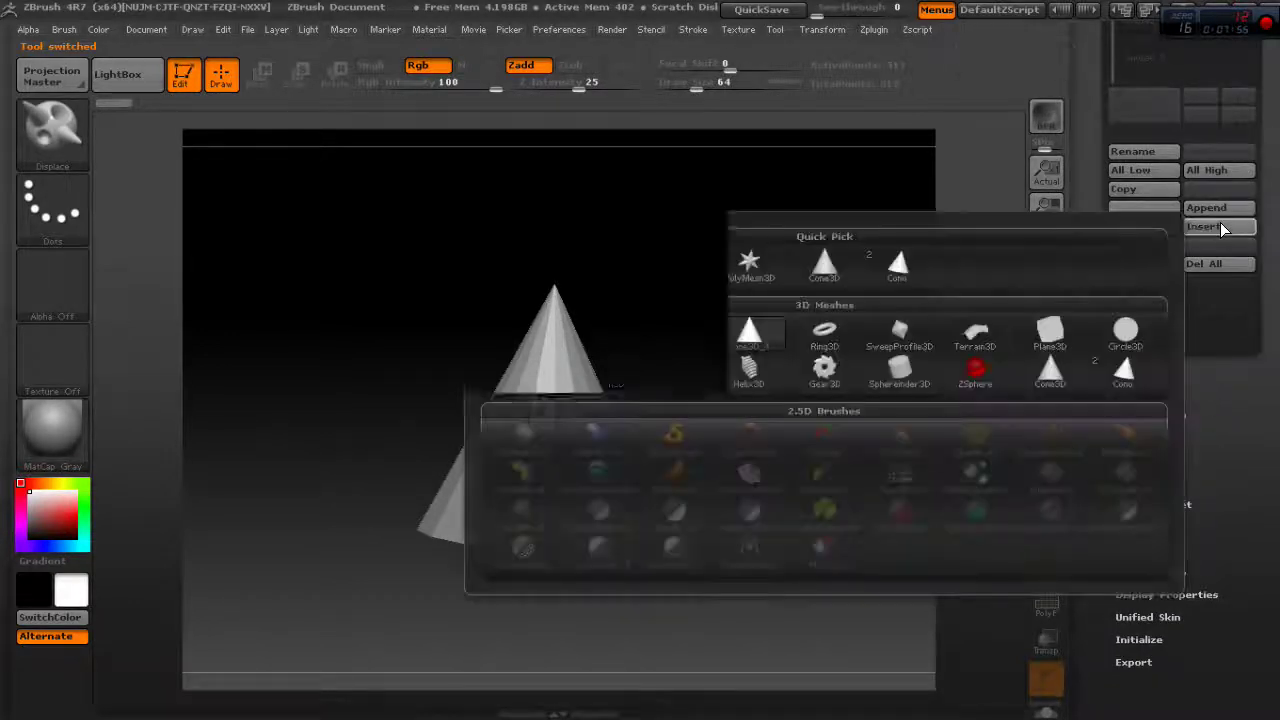
{"action": "left_click", "coordinate": [1208, 226]}
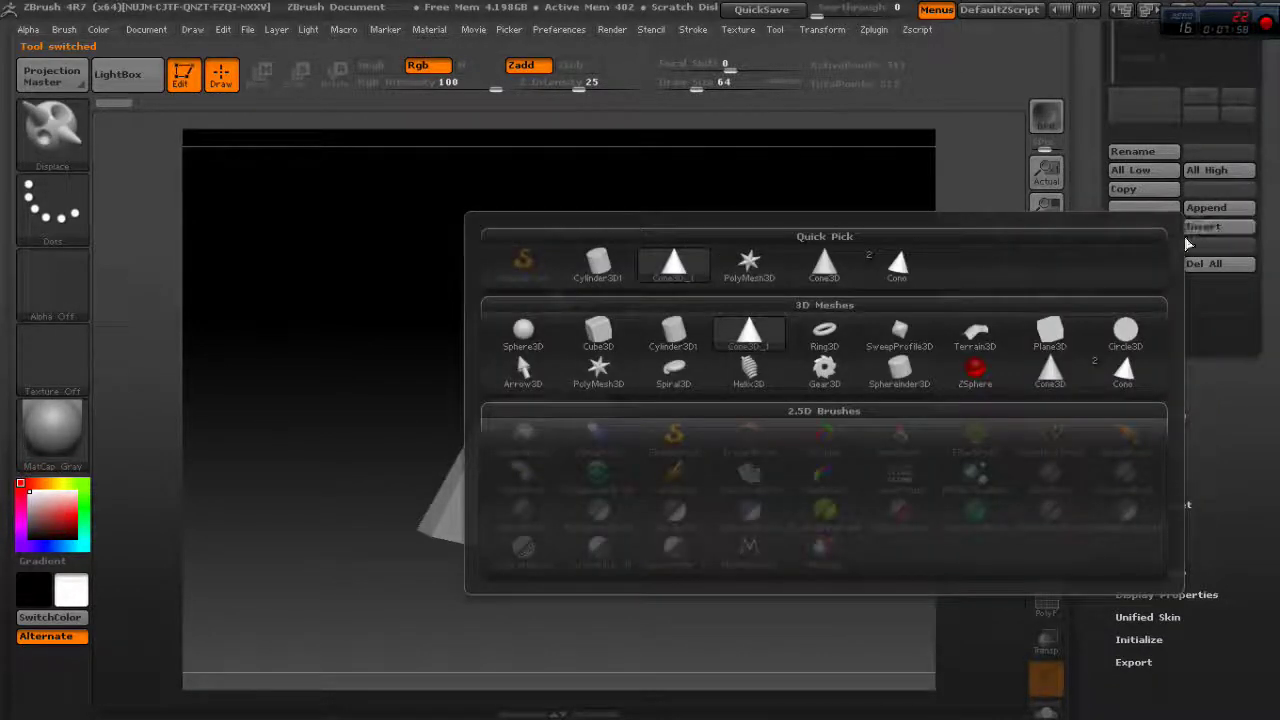
{"action": "left_click", "coordinate": [826, 329]}
{"action": "mouse_move", "coordinate": [843, 351]}
{"action": "left_mouse_down"}
{"action": "mouse_move", "coordinate": [764, 494]}
{"action": "mouse_move", "coordinate": [691, 400]}
{"action": "mouse_move", "coordinate": [808, 446]}
{"action": "mouse_move", "coordinate": [786, 511]}
{"action": "mouse_move", "coordinate": [797, 518]}
{"action": "mouse_move", "coordinate": [786, 329]}
{"action": "mouse_move", "coordinate": [775, 390]}
{"action": "left_mouse_up"}
{"action": "scroll", "coordinate": [1214, 214], "scroll_direction": "up", "scroll_amount": 5}
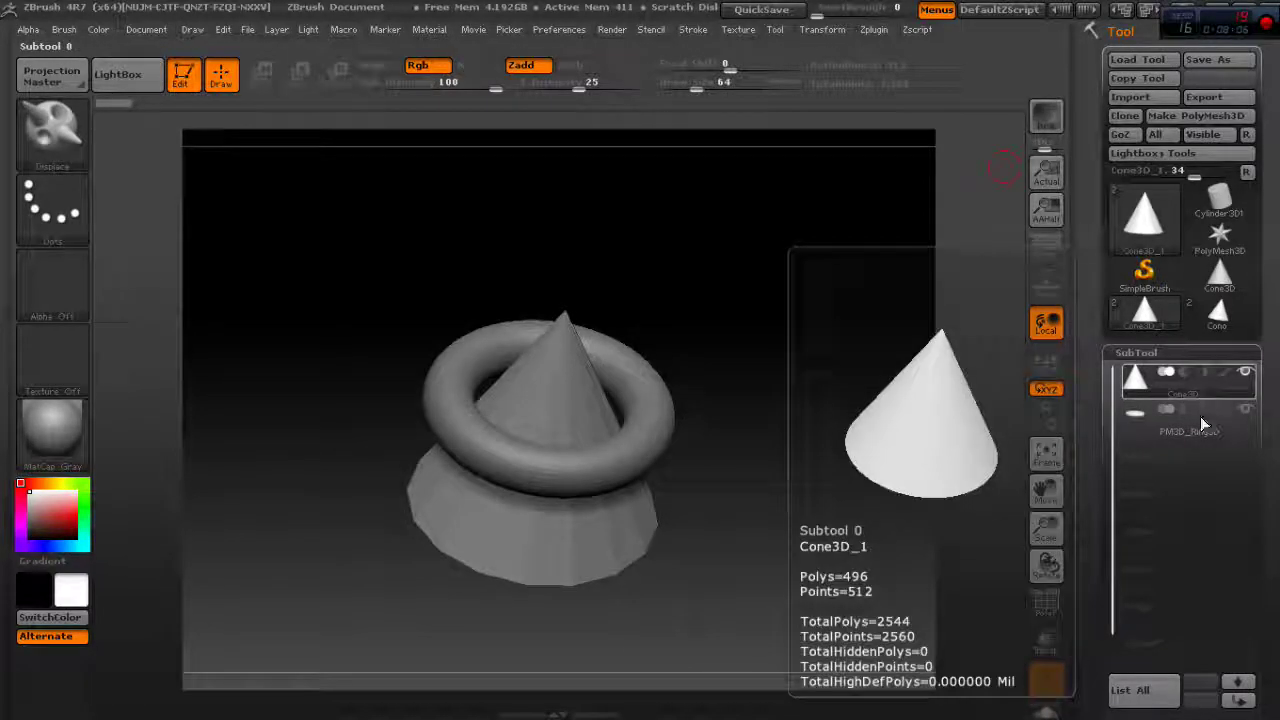
Step: Make the cone the active subtool and browse the SubTool options, including Split
{"action": "left_click", "coordinate": [1180, 374]}
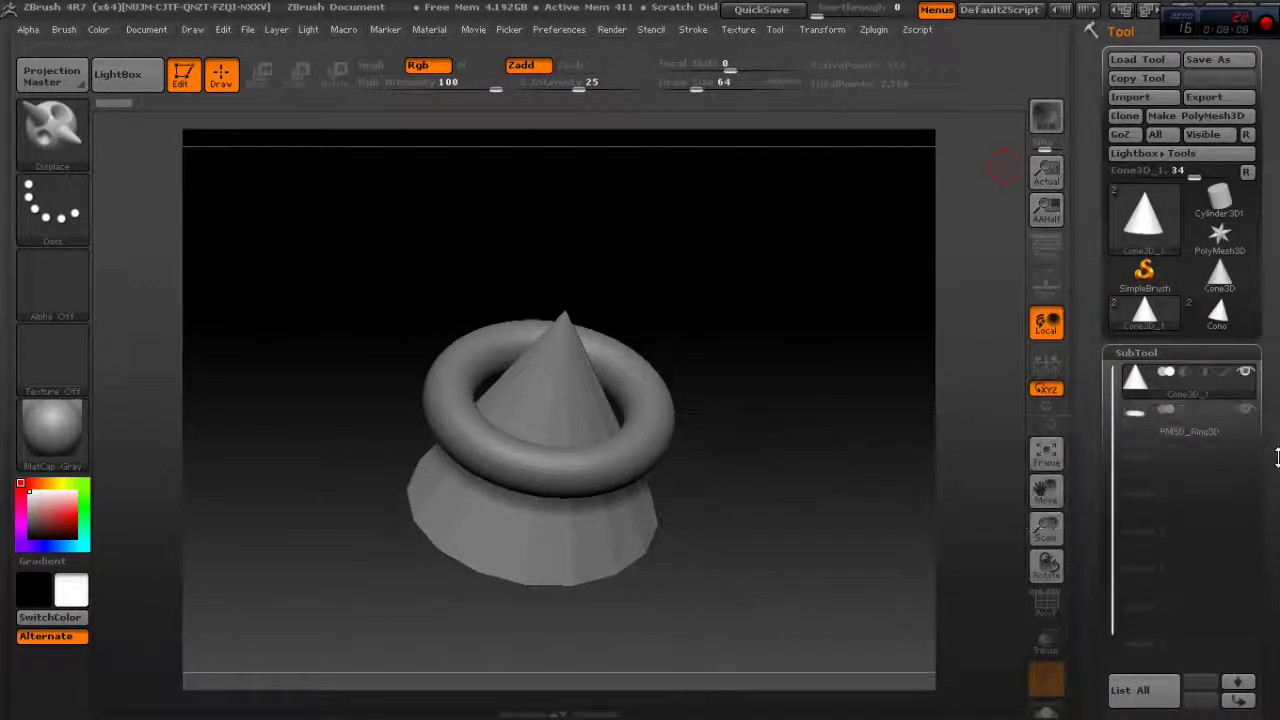
{"action": "scroll", "coordinate": [1252, 283], "scroll_direction": "down", "scroll_amount": 5}
{"action": "scroll", "coordinate": [1252, 283], "scroll_direction": "down", "scroll_amount": 2}
{"action": "scroll", "coordinate": [1204, 226], "scroll_direction": "down", "scroll_amount": 3}
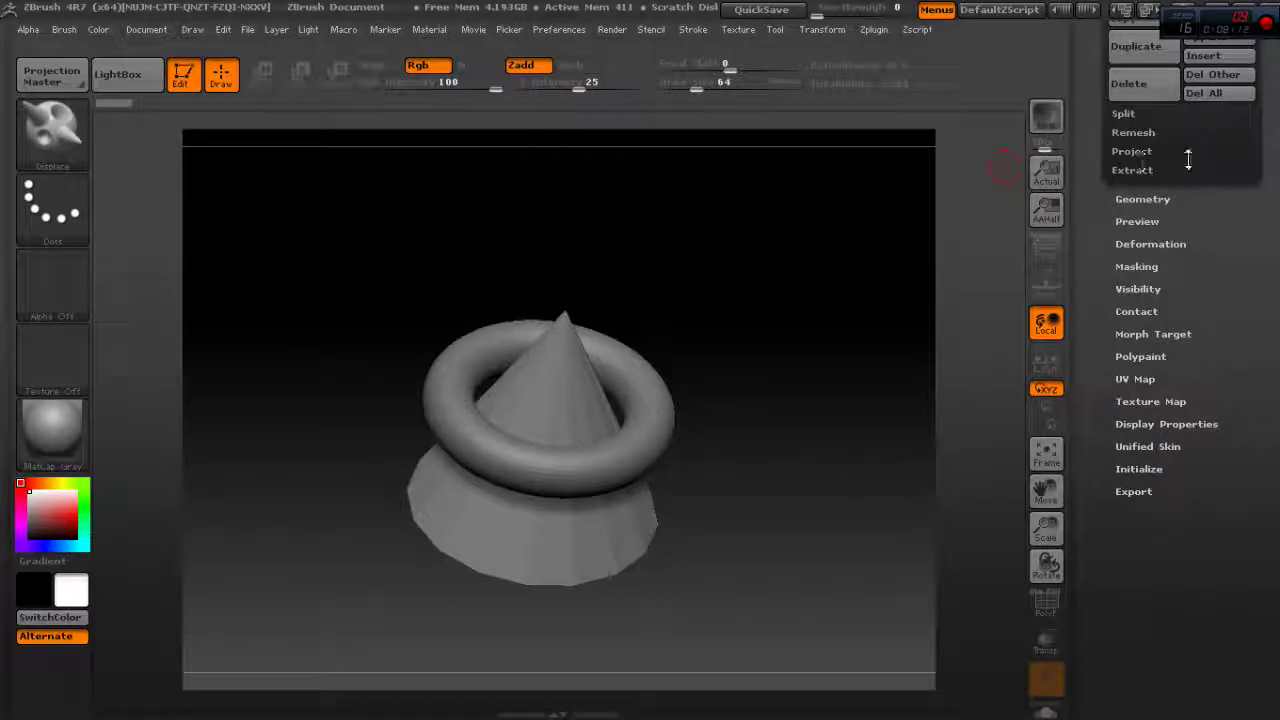
{"action": "scroll", "coordinate": [1188, 160], "scroll_direction": "up", "scroll_amount": 3}
{"action": "scroll", "coordinate": [1277, 256], "scroll_direction": "up", "scroll_amount": 5}
{"action": "scroll", "coordinate": [1234, 306], "scroll_direction": "down", "scroll_amount": 5}
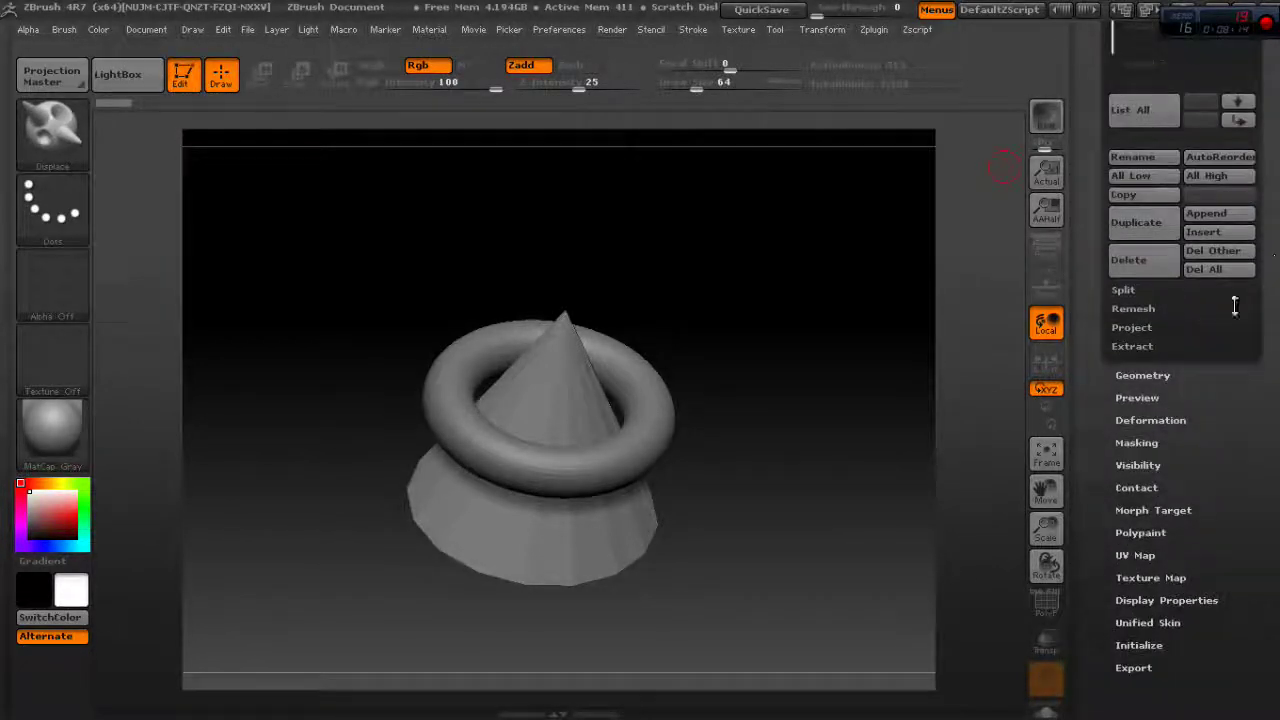
{"action": "left_click", "coordinate": [1143, 375]}
{"action": "scroll", "coordinate": [1140, 360], "scroll_direction": "up", "scroll_amount": 5}
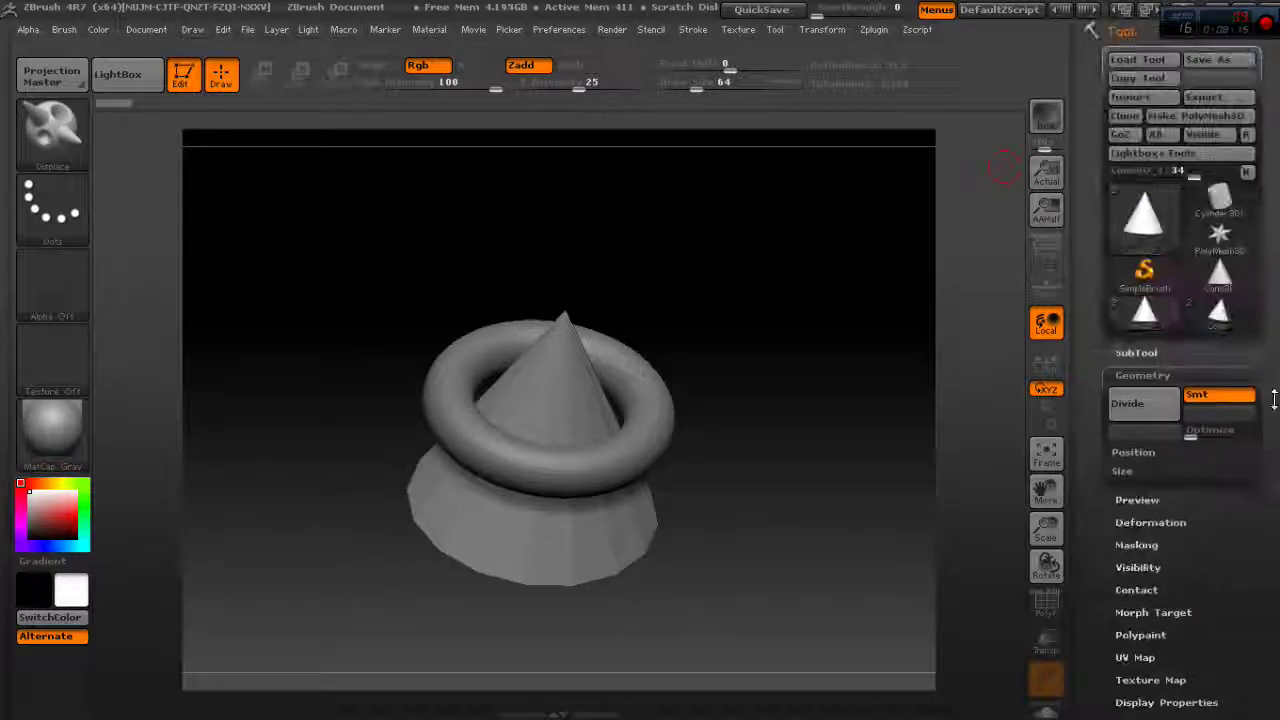
{"action": "left_click", "coordinate": [1135, 353]}
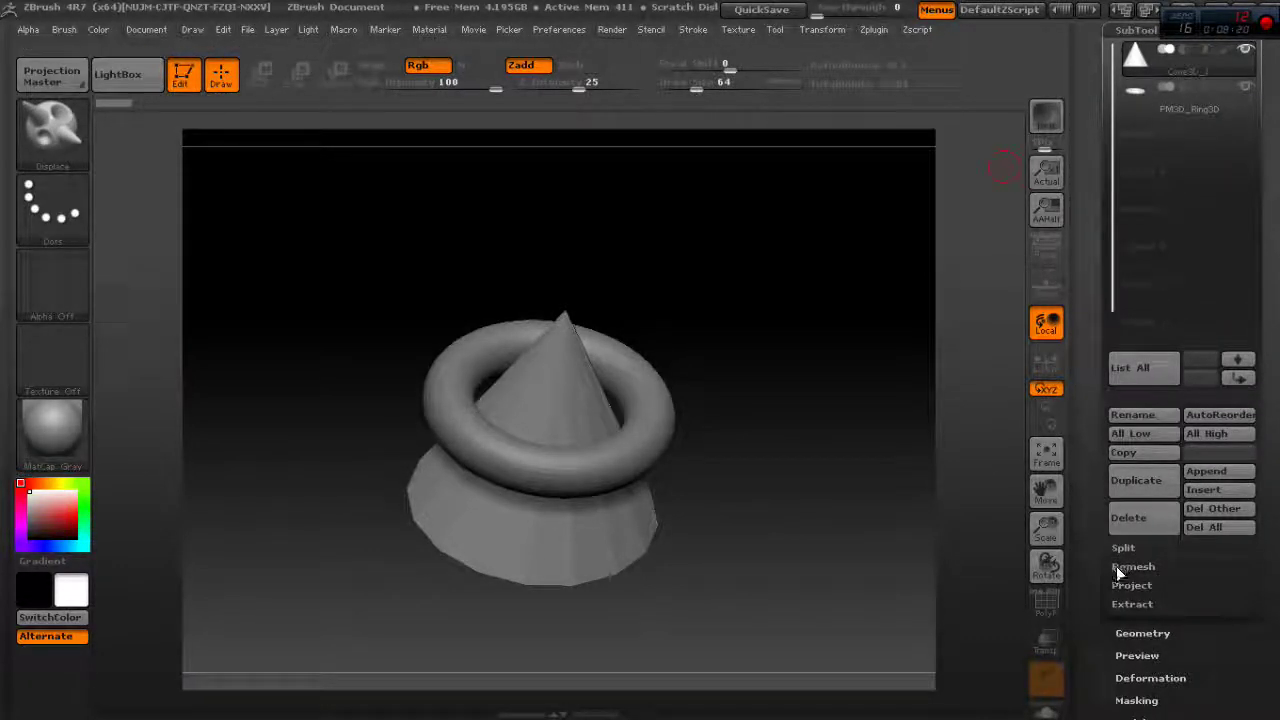
{"action": "left_click", "coordinate": [1116, 546]}
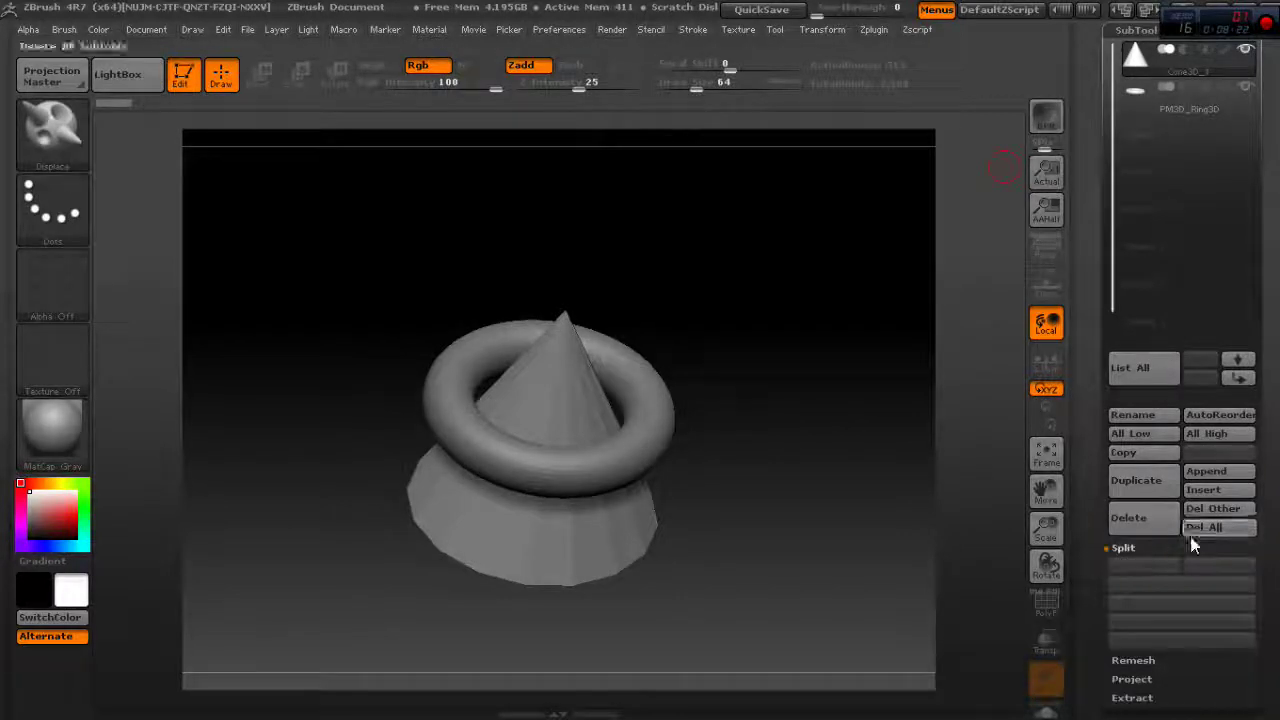
{"action": "mouse_move", "coordinate": [1258, 669]}
{"action": "left_mouse_down"}
{"action": "mouse_move", "coordinate": [1258, 372]}
{"action": "mouse_move", "coordinate": [1277, 546]}
{"action": "mouse_move", "coordinate": [1268, 341]}
{"action": "left_mouse_up"}
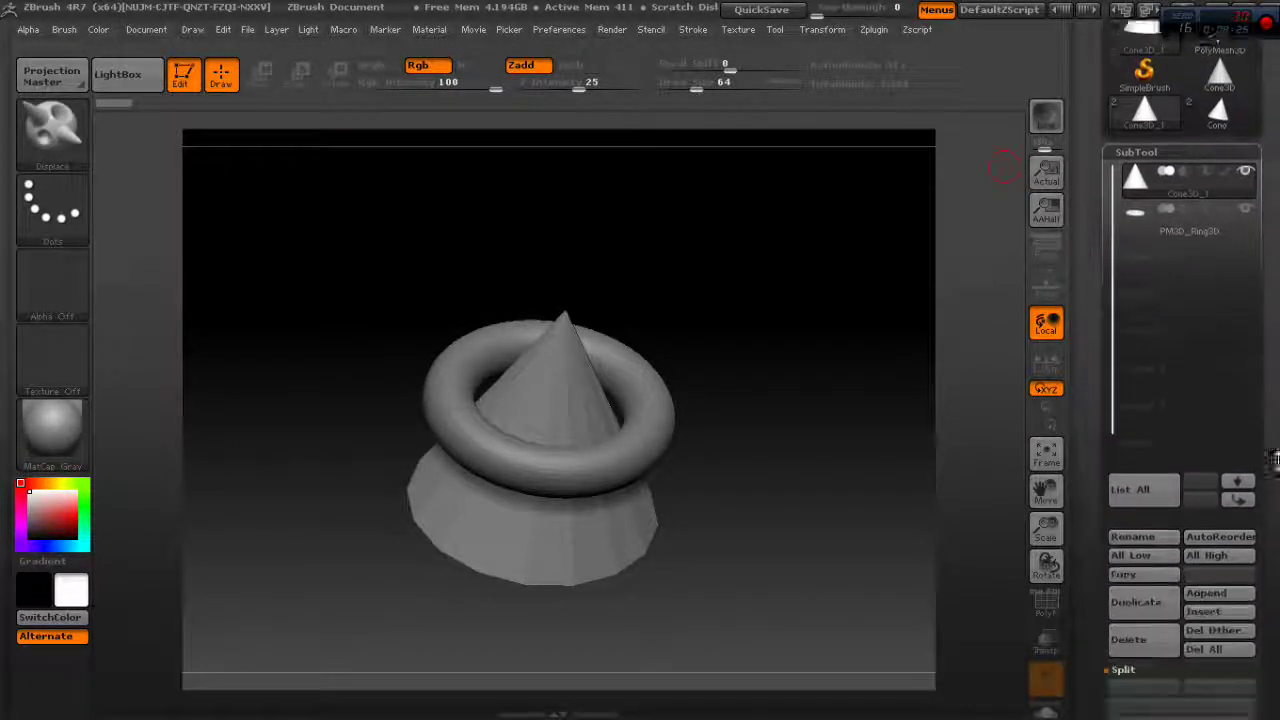
{"action": "left_click", "coordinate": [1120, 324]}
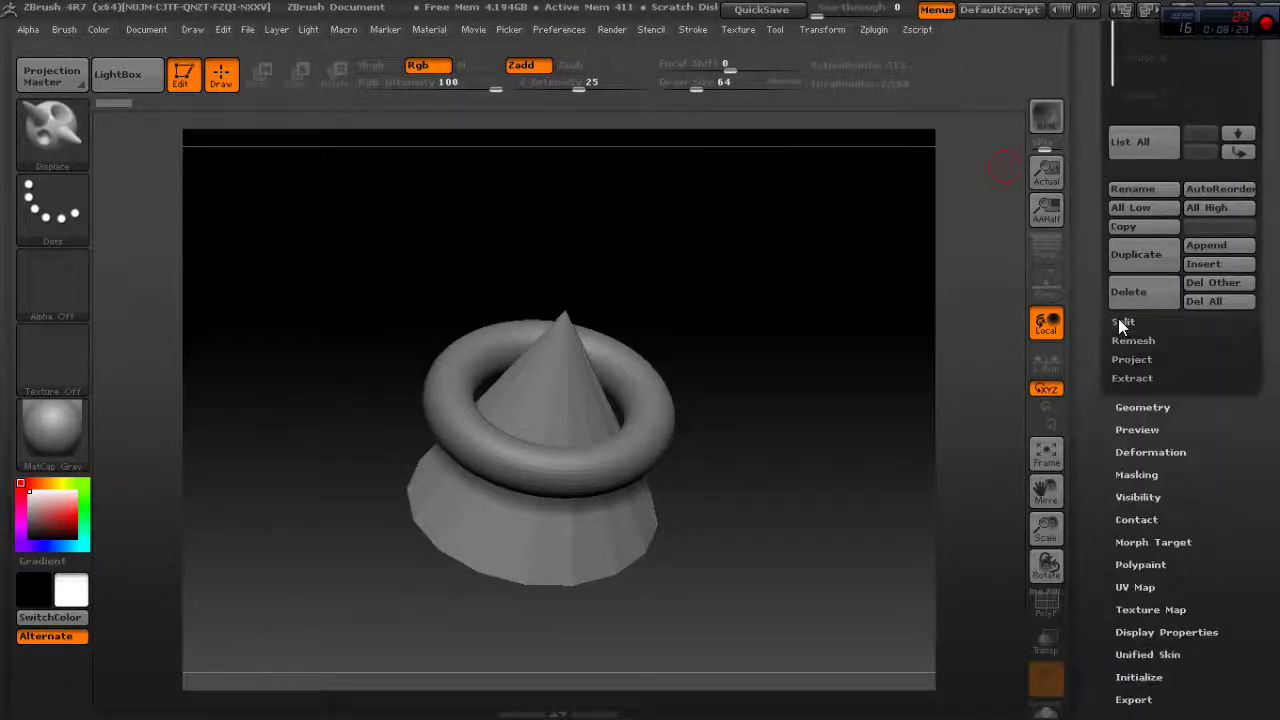
{"action": "left_click_drag", "start_coordinate": [1252, 437], "coordinate": [1251, 455]}
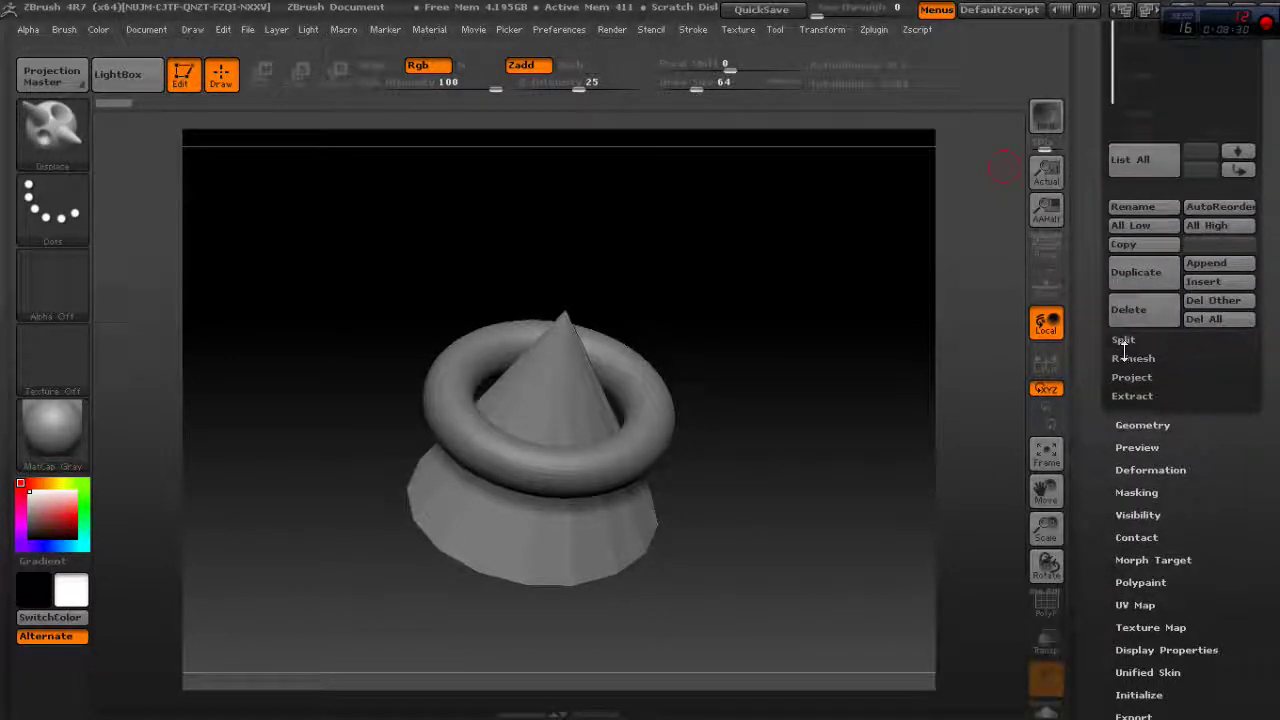
Step: Expand Tool > Geometry to show the Divide settings
{"action": "left_click", "coordinate": [1125, 388]}
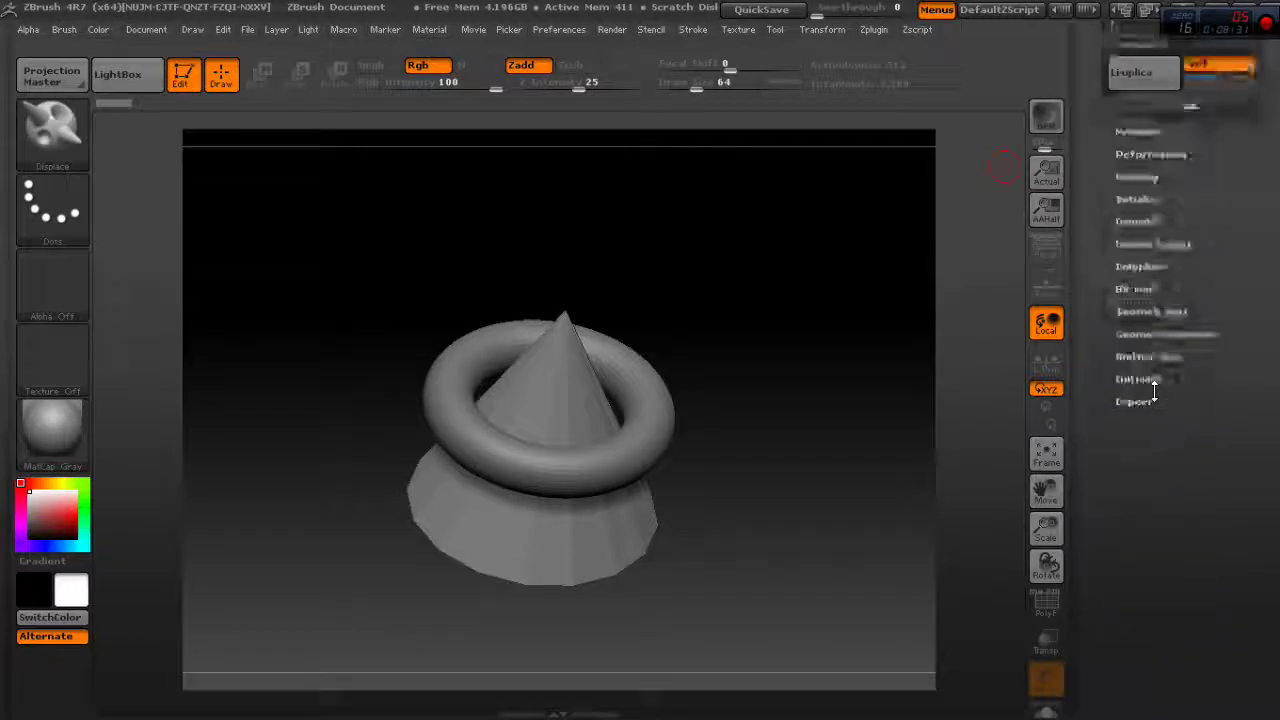
{"action": "scroll", "coordinate": [1254, 320], "scroll_direction": "up", "scroll_amount": 5}
{"action": "scroll", "coordinate": [1256, 371], "scroll_direction": "up", "scroll_amount": 2}
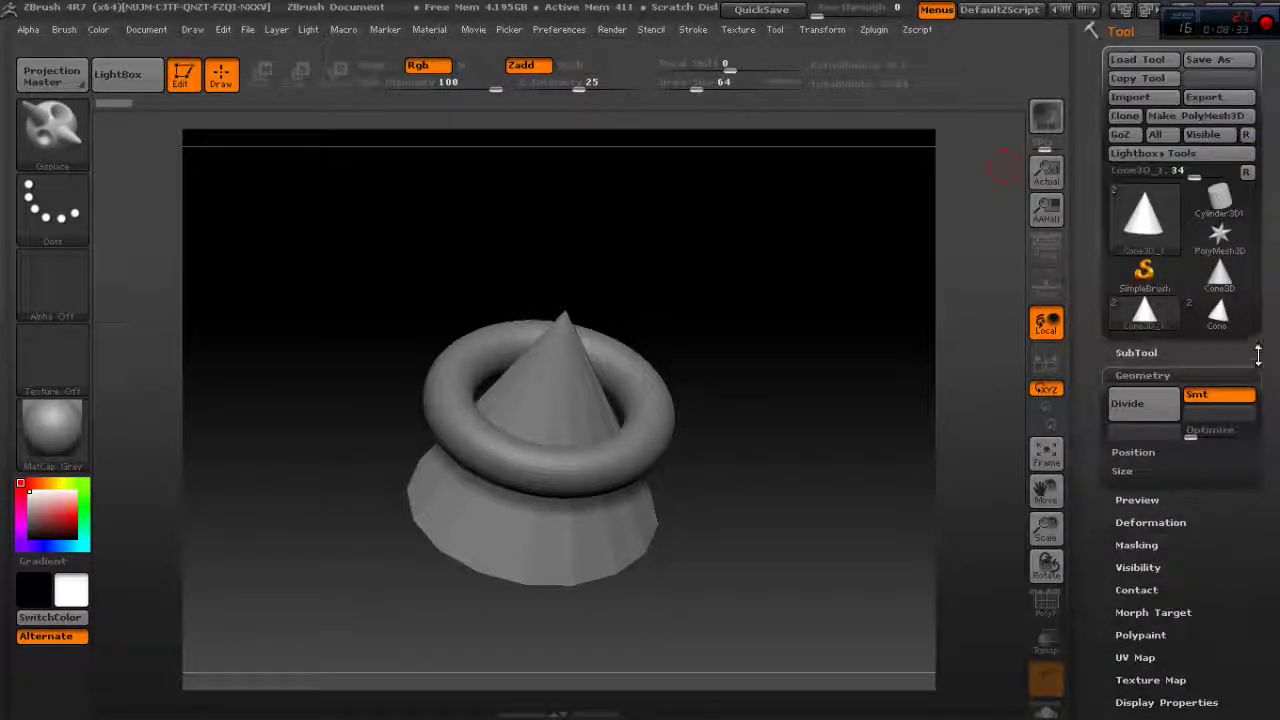
{"action": "scroll", "coordinate": [1250, 340], "scroll_direction": "down", "scroll_amount": 5}
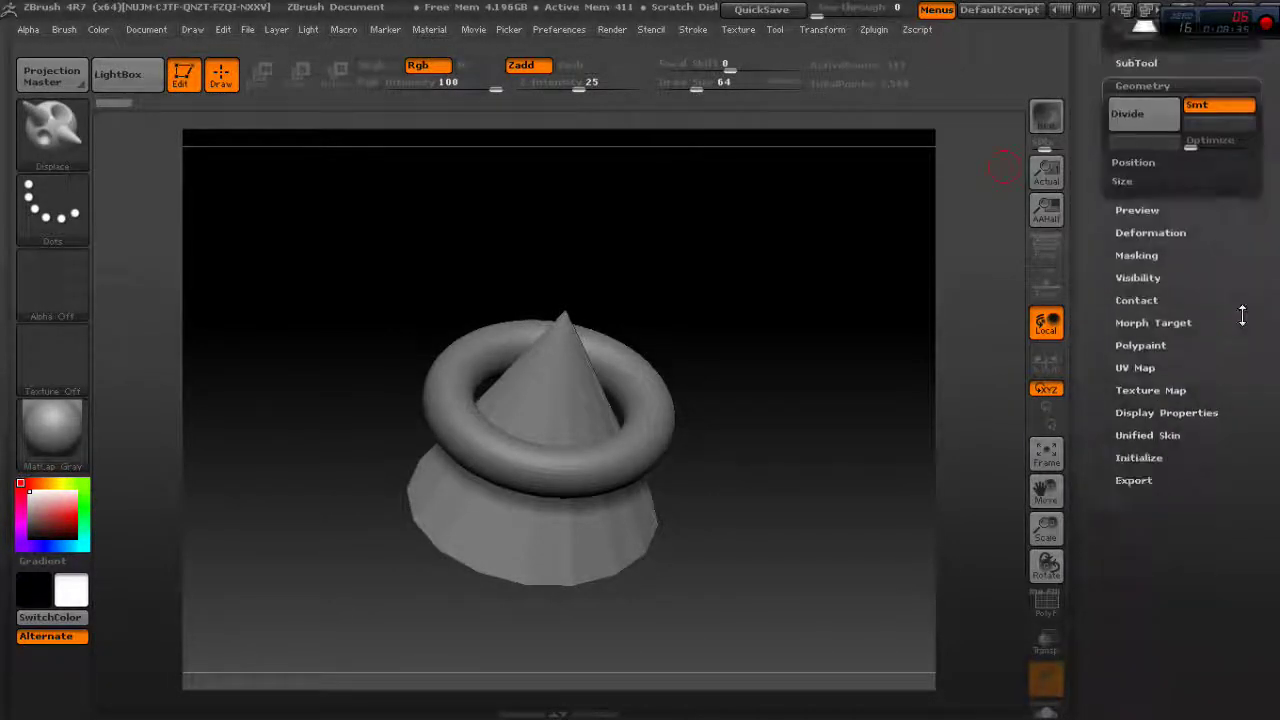
{"action": "scroll", "coordinate": [1242, 316], "scroll_direction": "up", "scroll_amount": 2}
Step: Make PM3D_Ring3D the active subtool and run MergeVisible from SubTool > Merge
{"action": "left_click", "coordinate": [1137, 194]}
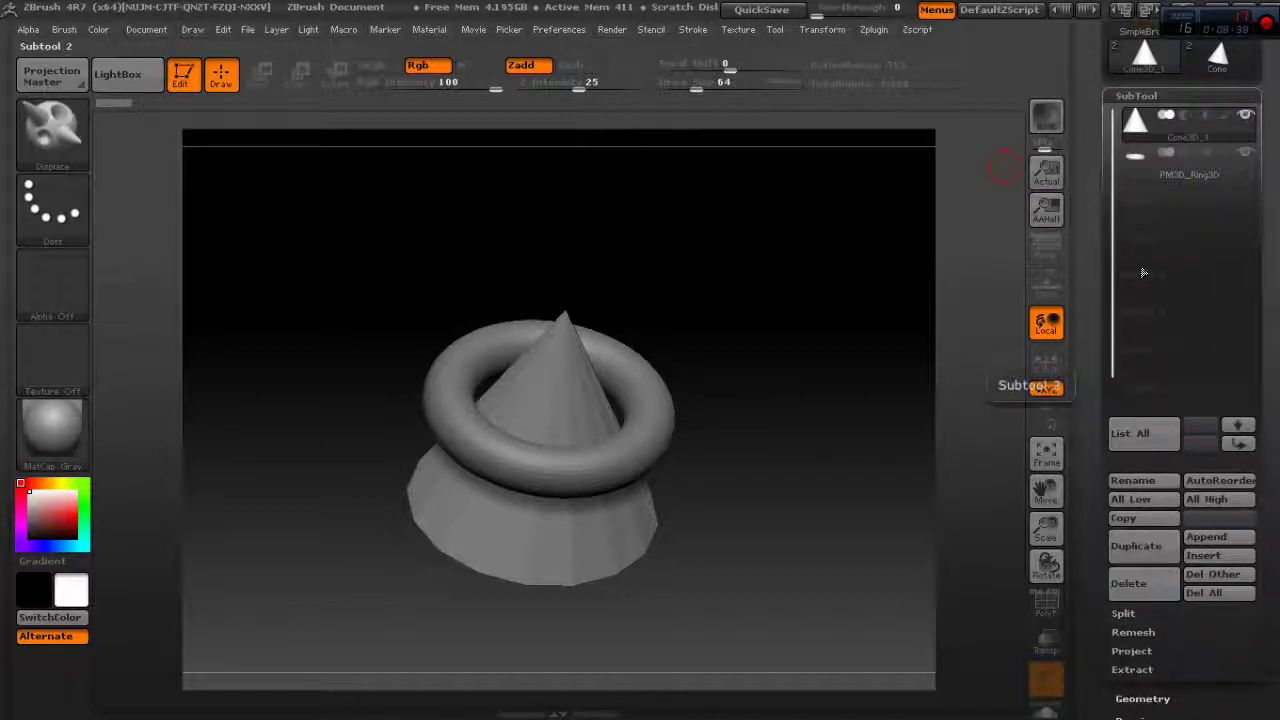
{"action": "left_click", "coordinate": [1154, 165]}
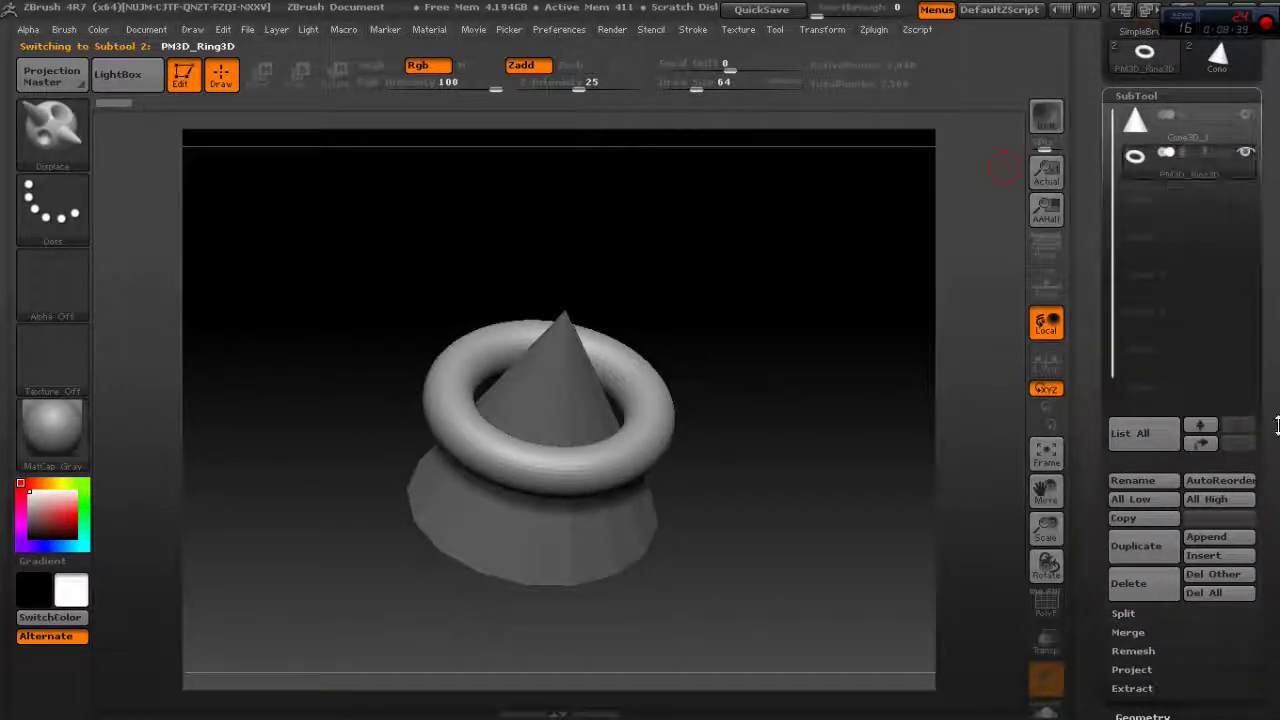
{"action": "scroll", "coordinate": [1250, 318], "scroll_direction": "down", "scroll_amount": 4}
{"action": "scroll", "coordinate": [1240, 305], "scroll_direction": "up", "scroll_amount": 4}
{"action": "scroll", "coordinate": [1206, 272], "scroll_direction": "up", "scroll_amount": 2}
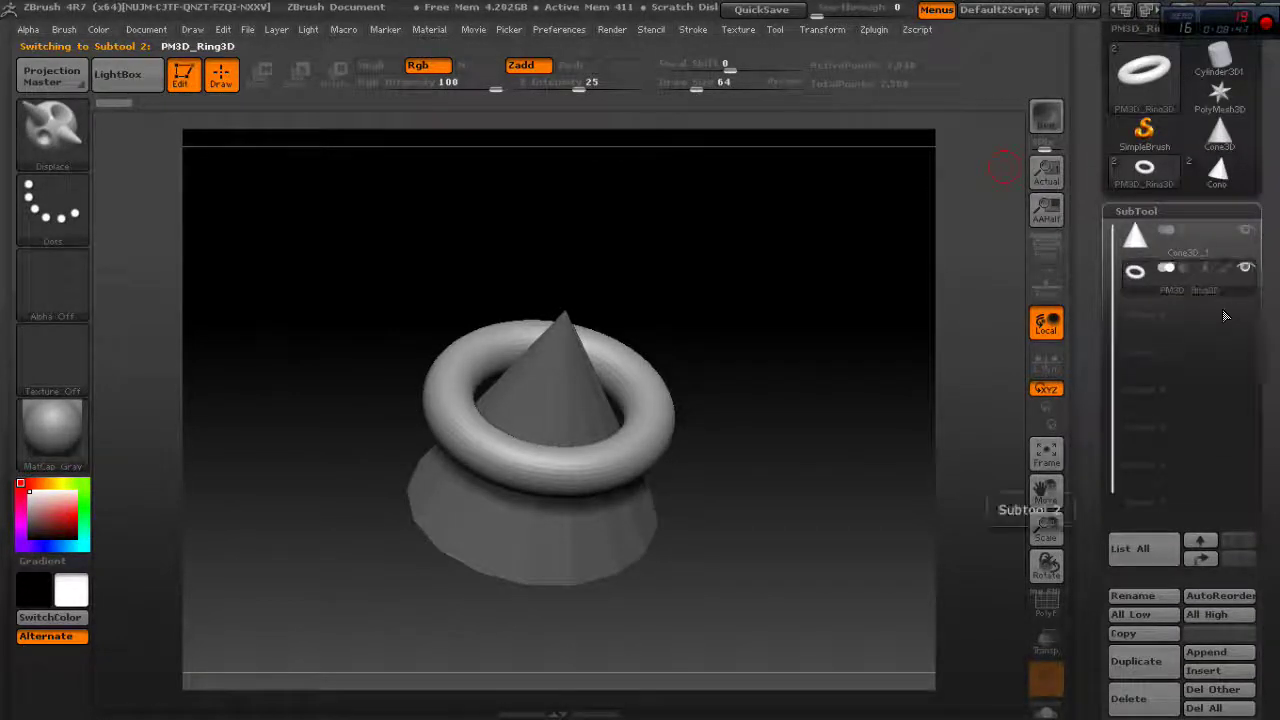
{"action": "scroll", "coordinate": [1240, 300], "scroll_direction": "down", "scroll_amount": 5}
{"action": "scroll", "coordinate": [1131, 313], "scroll_direction": "down", "scroll_amount": 2}
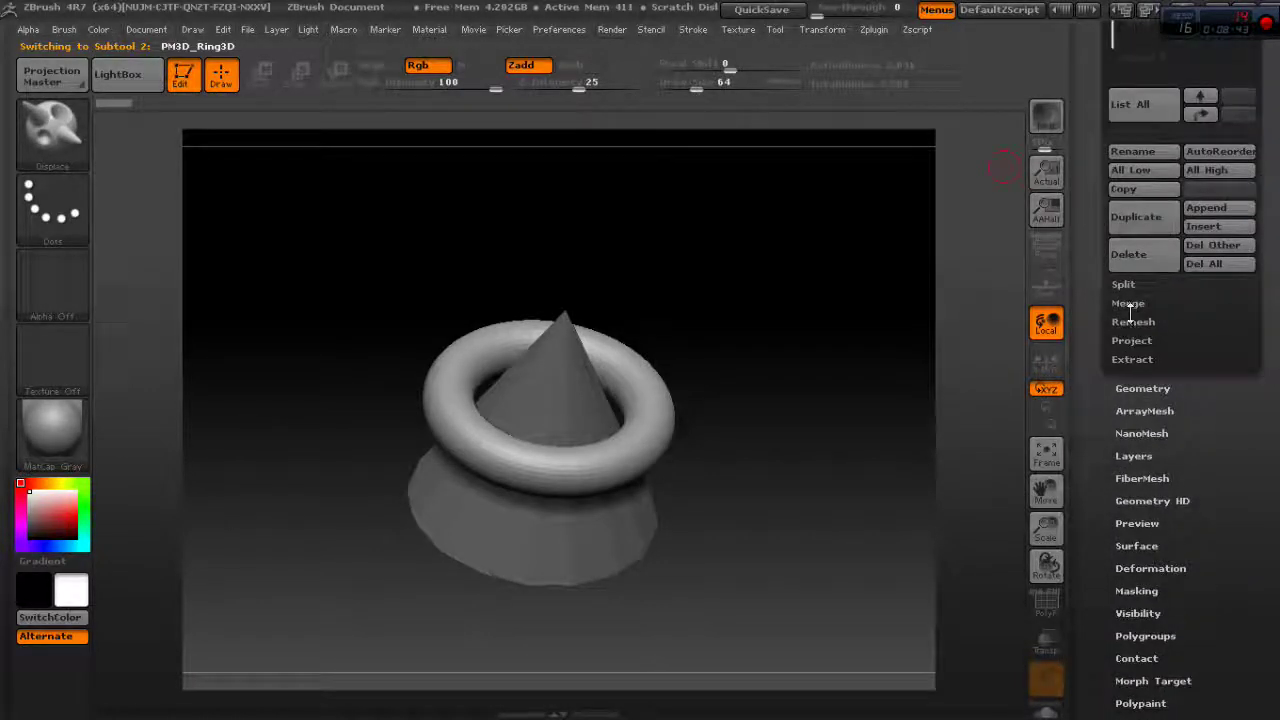
{"action": "left_click", "coordinate": [1128, 304]}
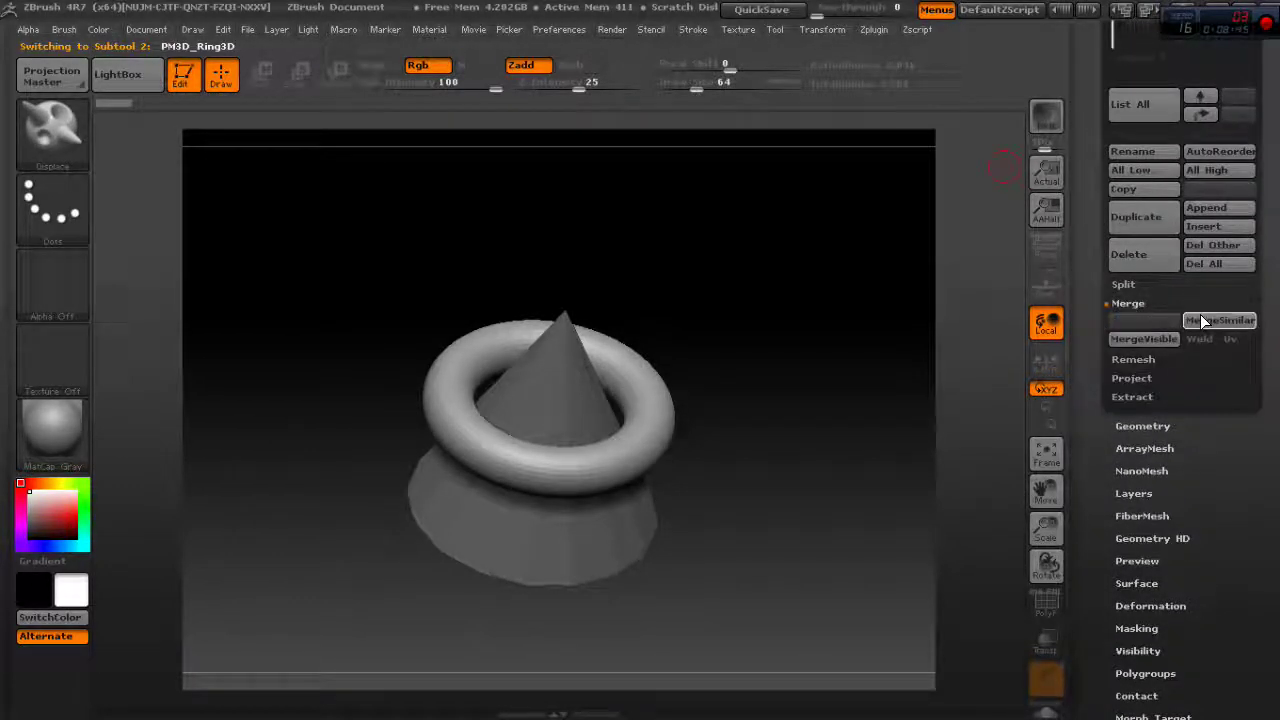
{"action": "left_click", "coordinate": [1150, 339]}
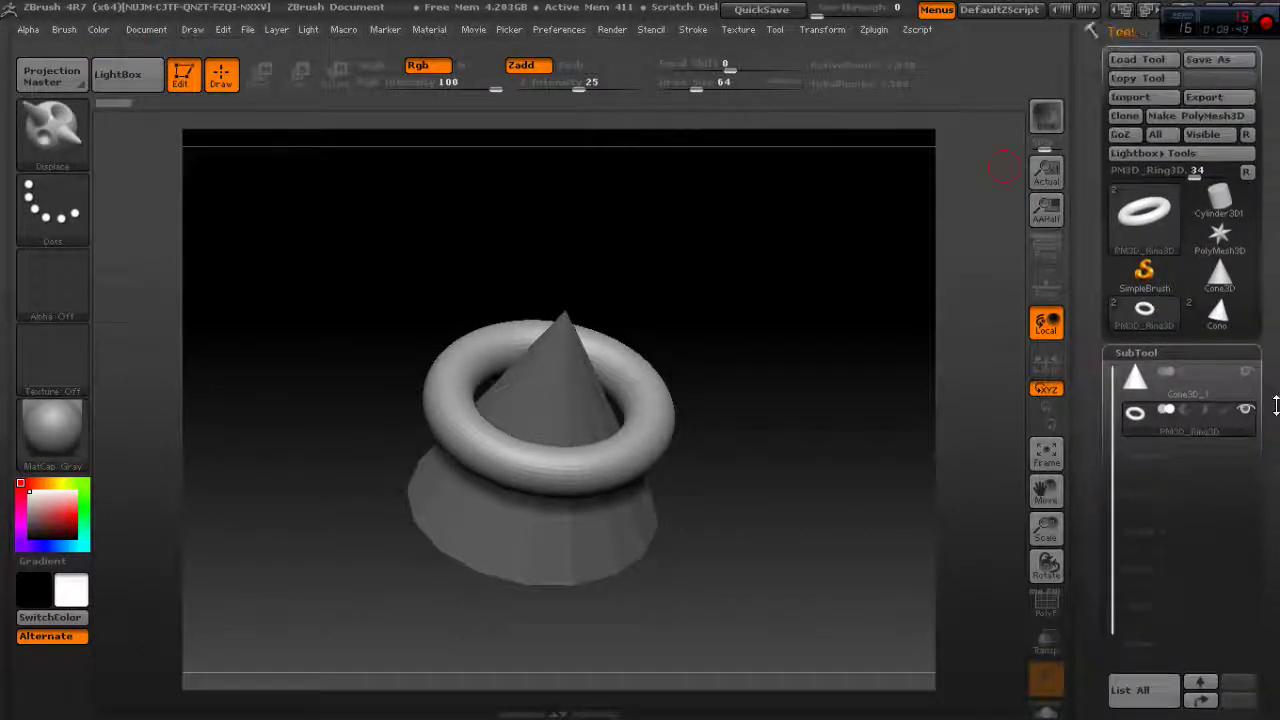
Step: Toggle the cone's visibility, then apply MergeSimilar and confirm with OK
{"action": "left_click_drag", "start_coordinate": [1275, 377], "coordinate": [1277, 317]}
{"action": "left_click", "coordinate": [1245, 272]}
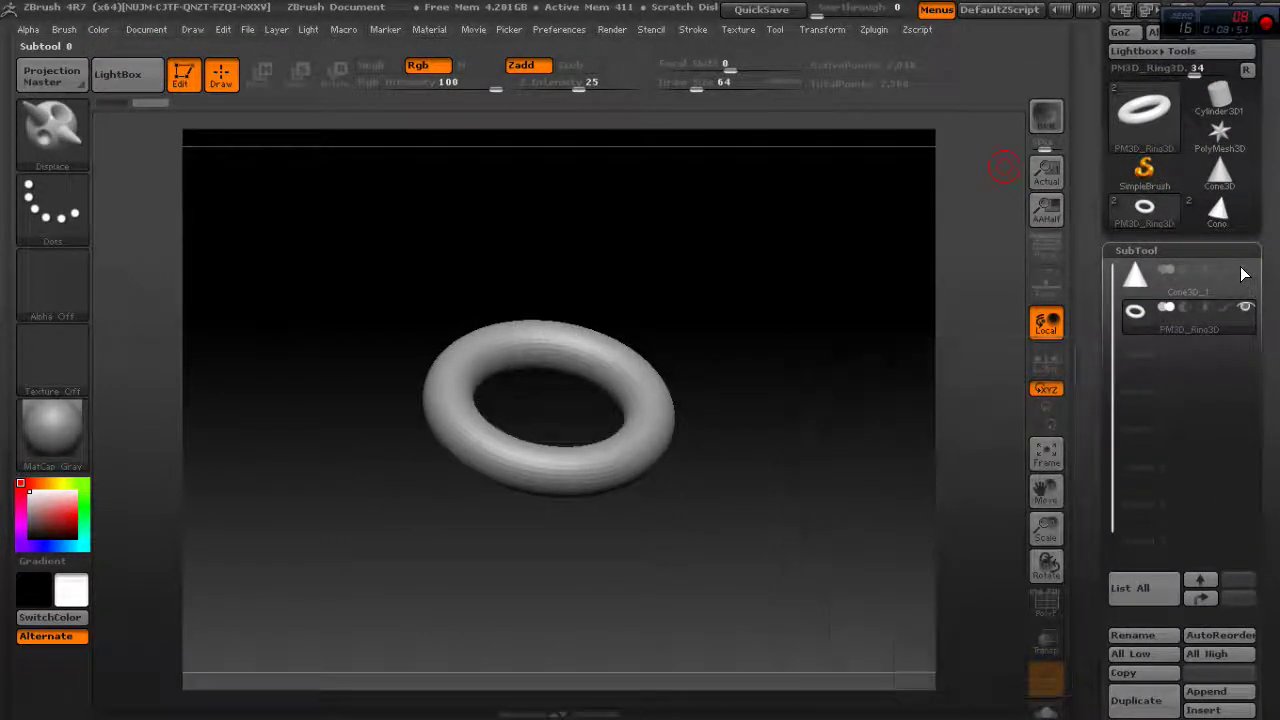
{"action": "left_click", "coordinate": [1245, 272]}
{"action": "left_click_drag", "start_coordinate": [1277, 540], "coordinate": [1277, 30]}
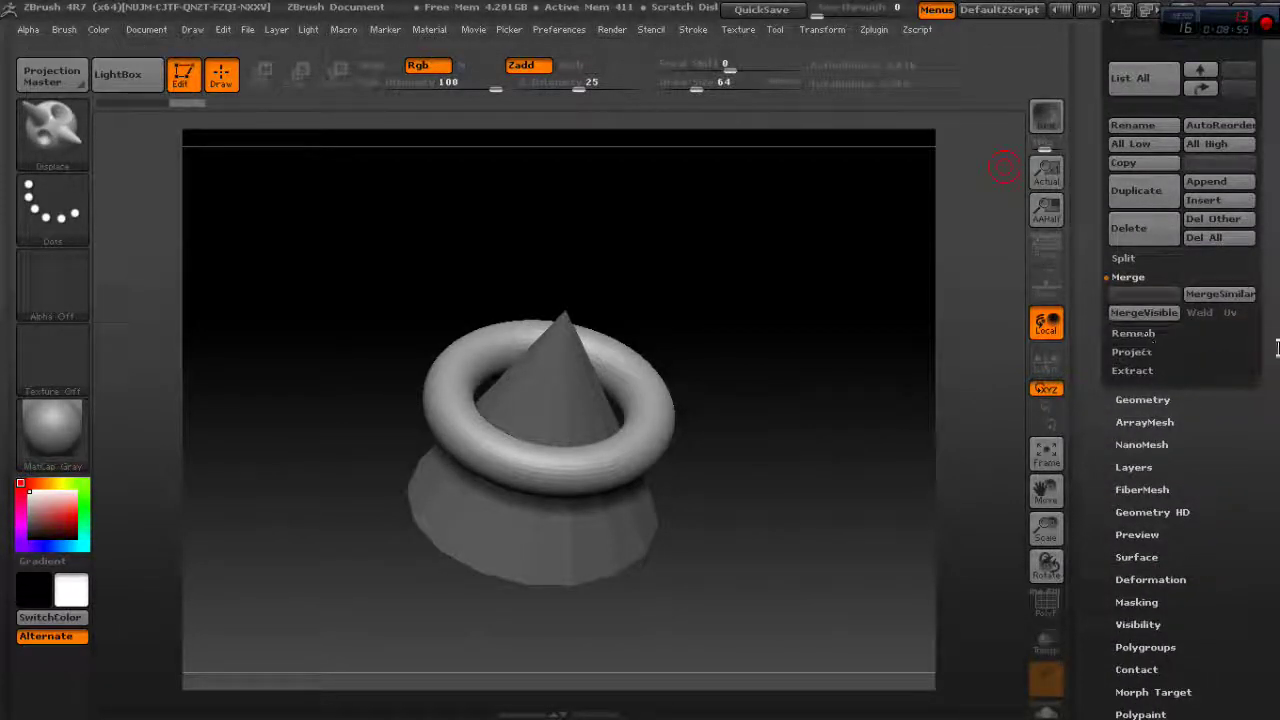
{"action": "left_click_drag", "start_coordinate": [1277, 330], "coordinate": [1277, 393]}
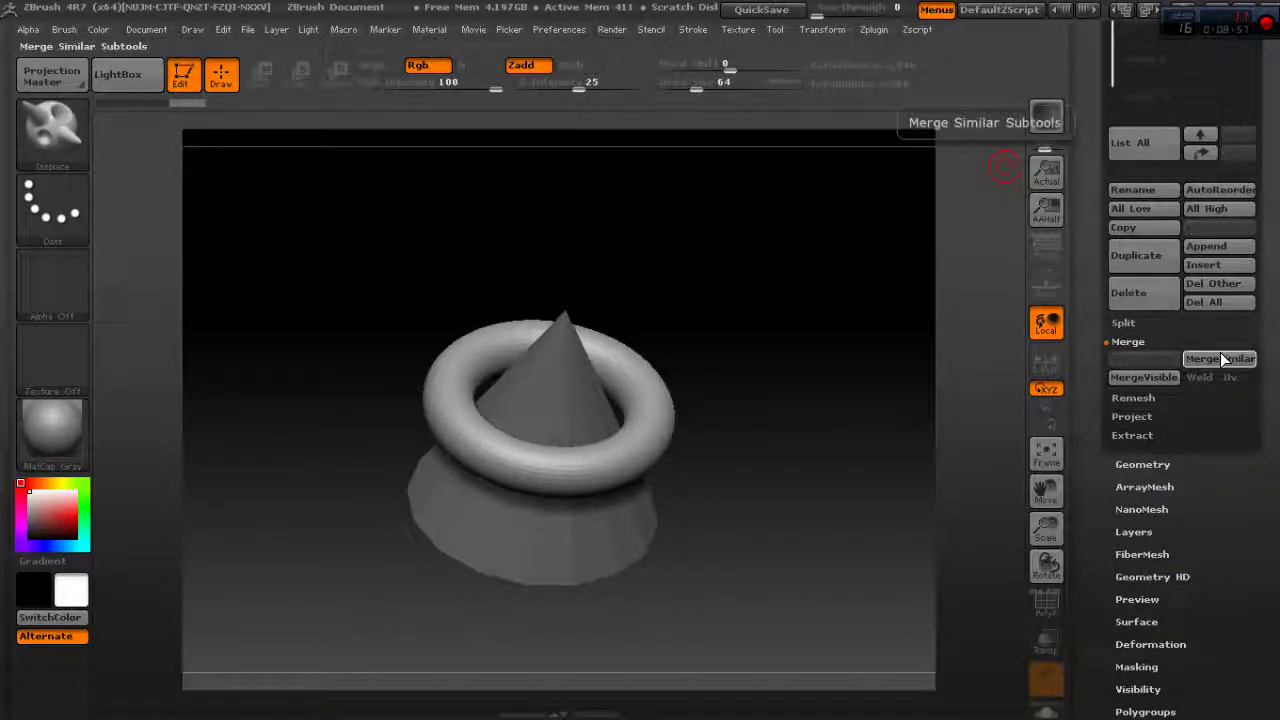
{"action": "left_click", "coordinate": [1220, 358]}
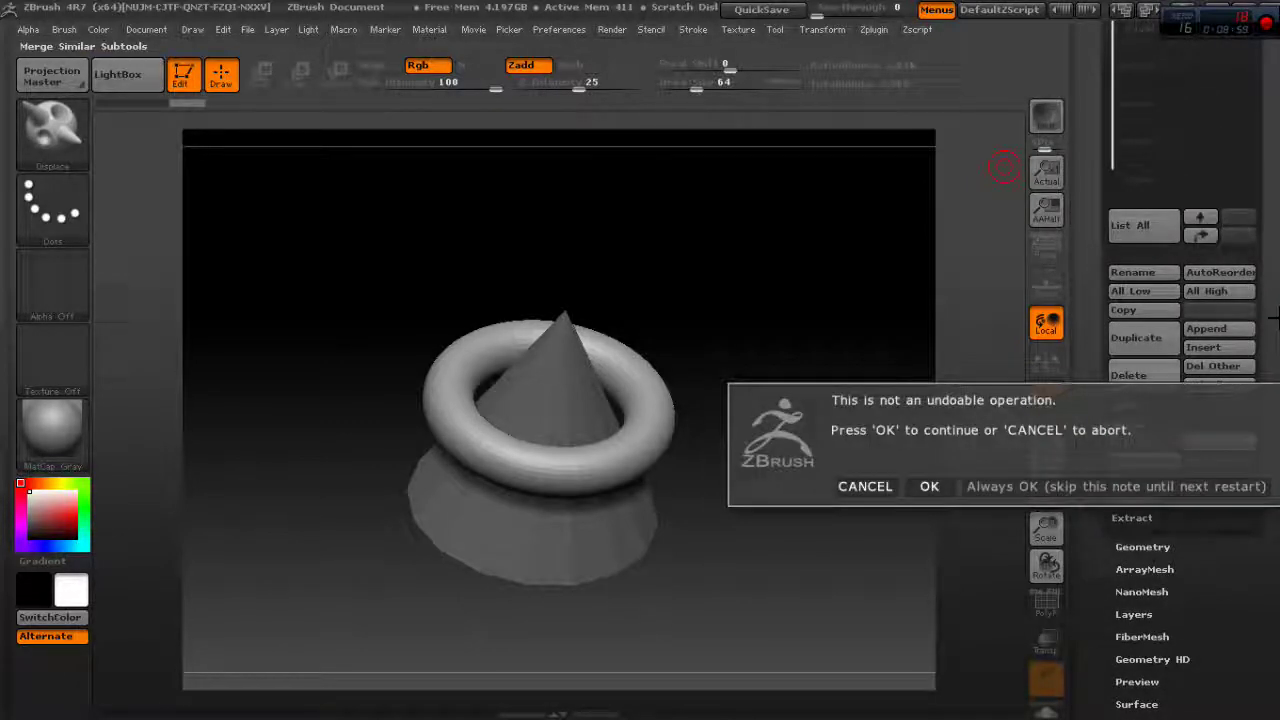
{"action": "left_click", "coordinate": [912, 484]}
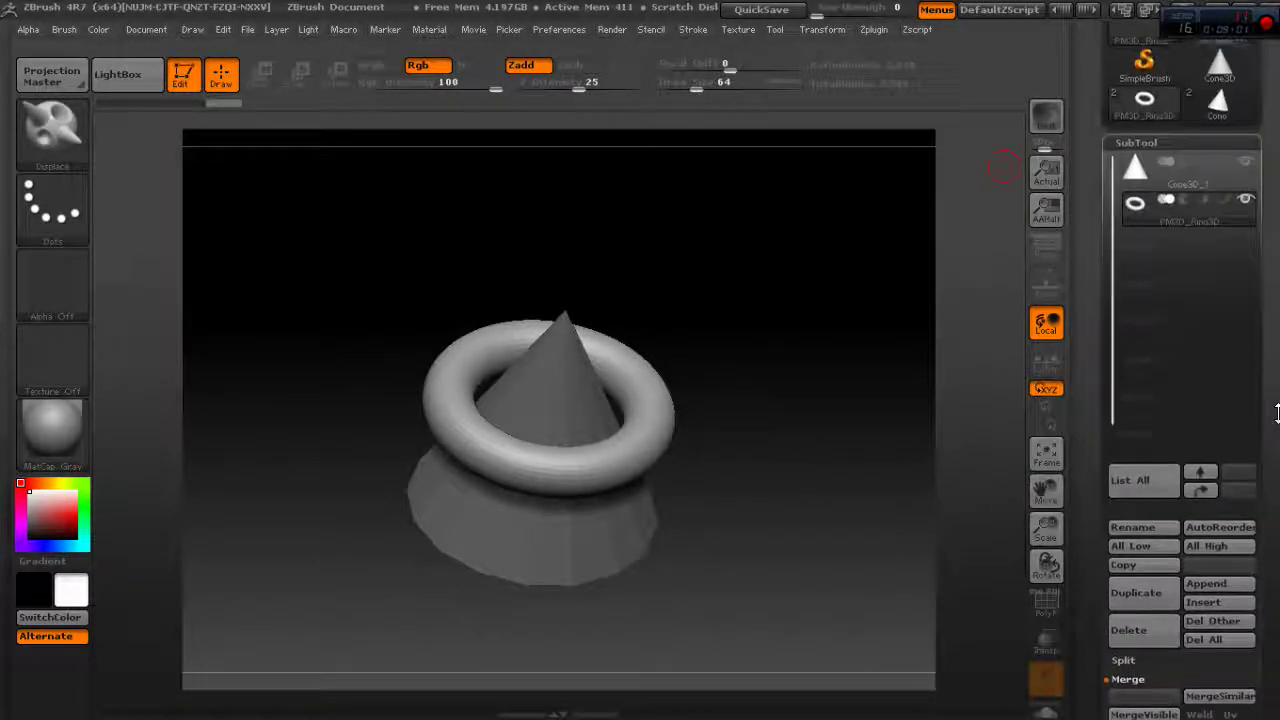
Step: Convert the ring into its own PolyMesh3D tool
{"action": "left_click_drag", "start_coordinate": [1264, 360], "coordinate": [1272, 320]}
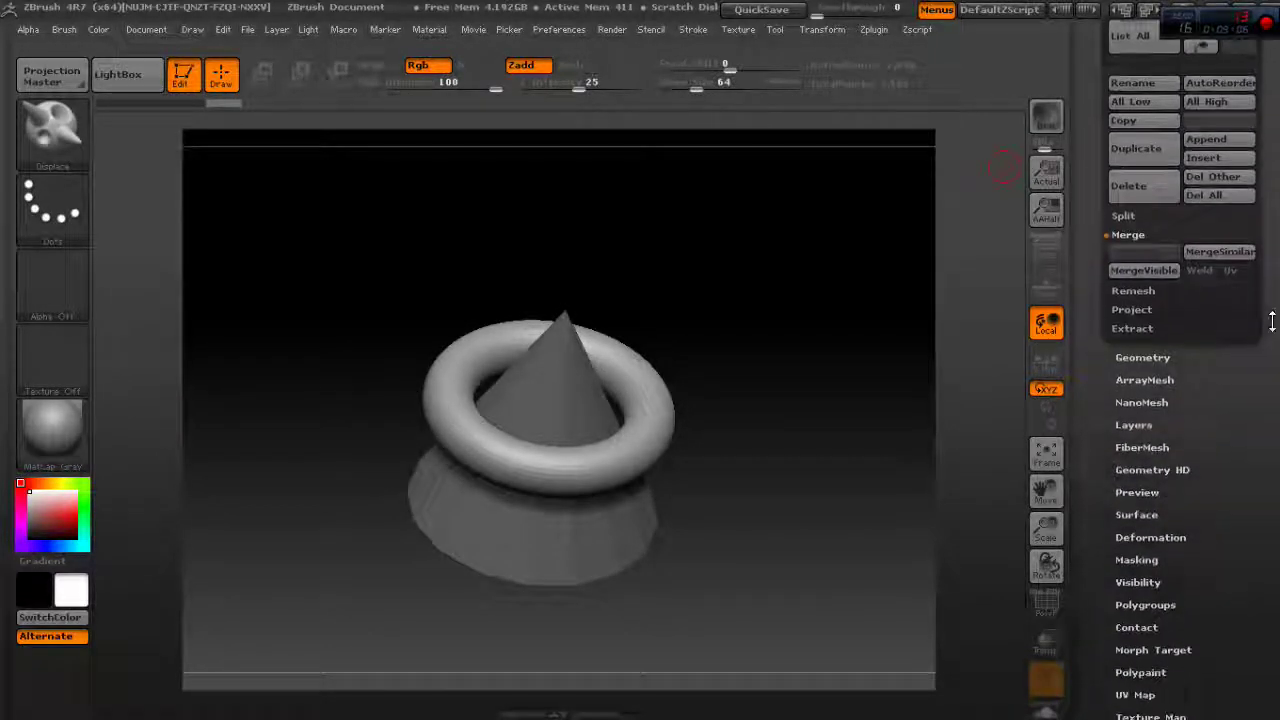
{"action": "left_click_drag", "start_coordinate": [1276, 259], "coordinate": [1275, 342]}
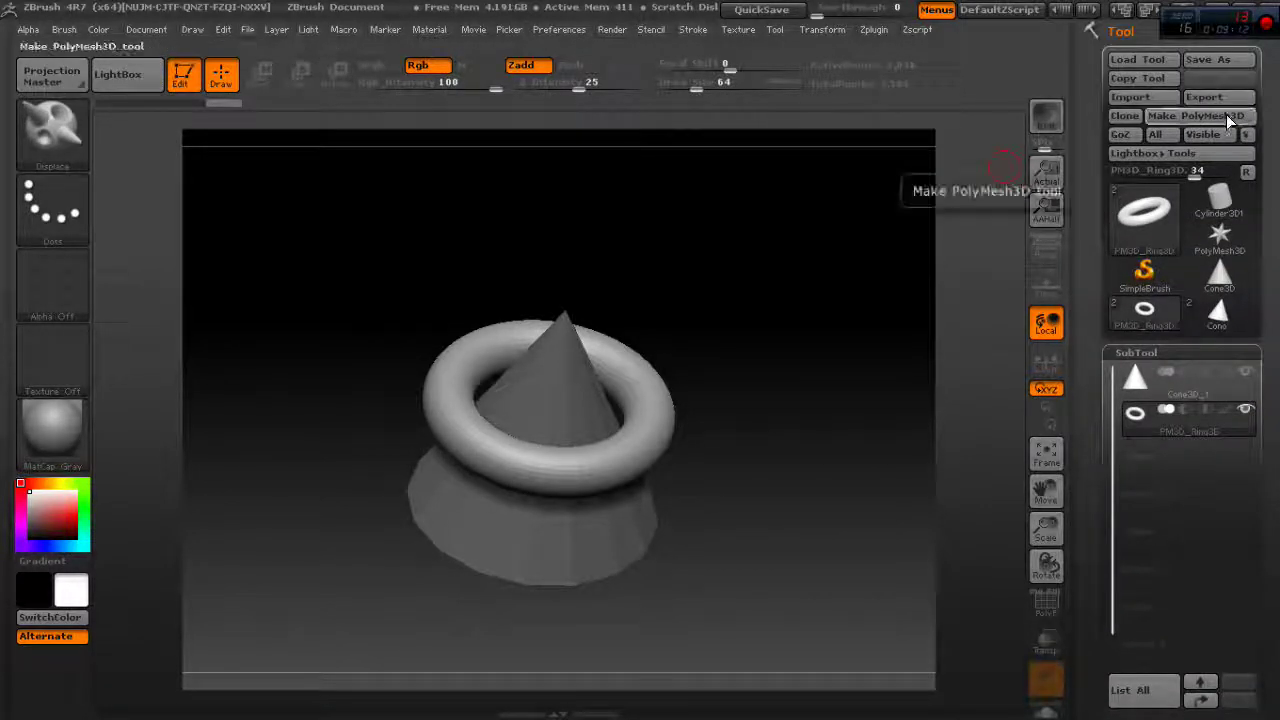
{"action": "left_click", "coordinate": [1226, 114]}
Step: Switch back to the Cone tool showing the cylinder model
{"action": "scroll", "coordinate": [1240, 300], "scroll_direction": "down", "scroll_amount": 5}
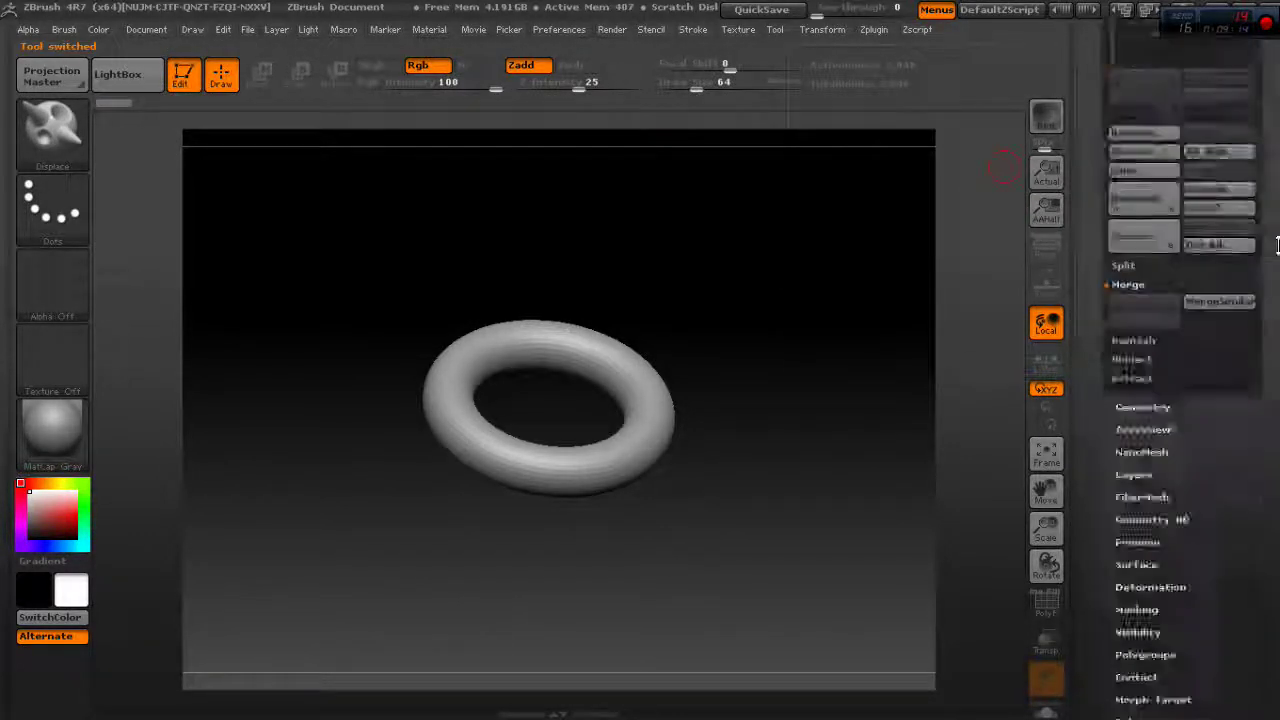
{"action": "scroll", "coordinate": [1230, 380], "scroll_direction": "down", "scroll_amount": 5}
{"action": "scroll", "coordinate": [1215, 450], "scroll_direction": "up", "scroll_amount": 5}
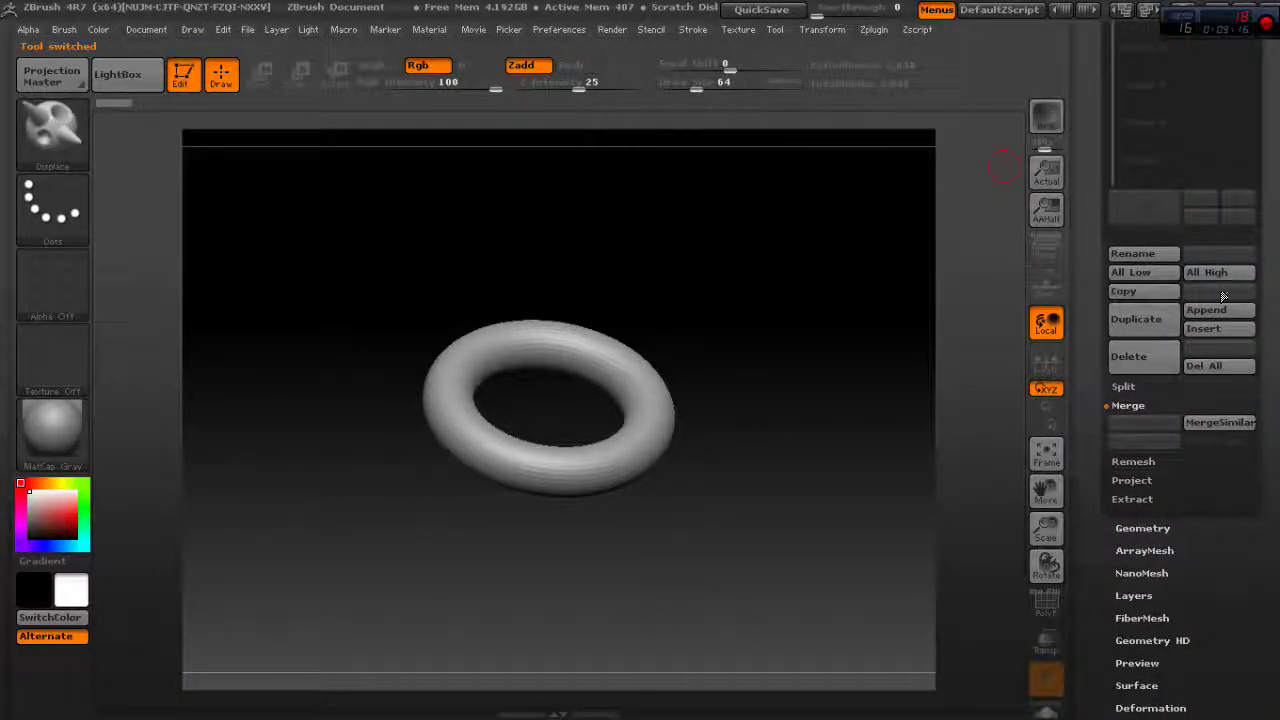
{"action": "left_click_drag", "start_coordinate": [1222, 296], "coordinate": [1268, 435]}
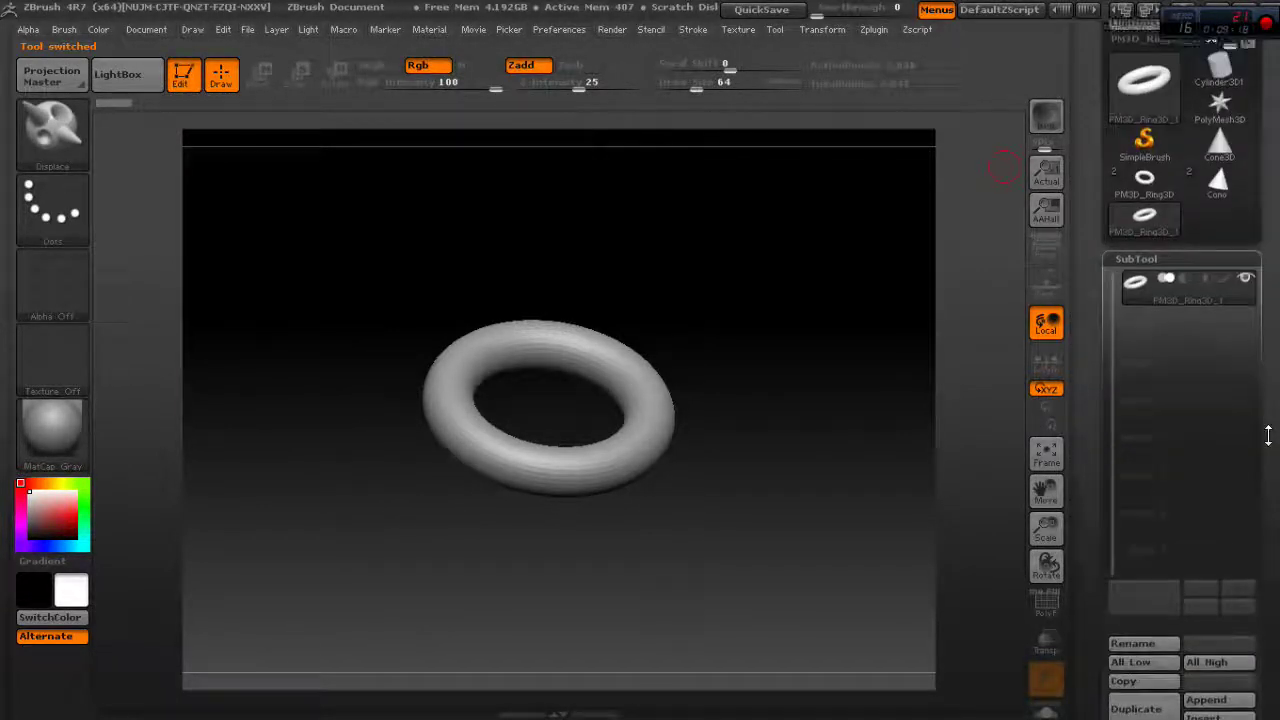
{"action": "left_click", "coordinate": [1216, 194]}
{"action": "scroll", "coordinate": [1180, 250], "scroll_direction": "down", "scroll_amount": 10}
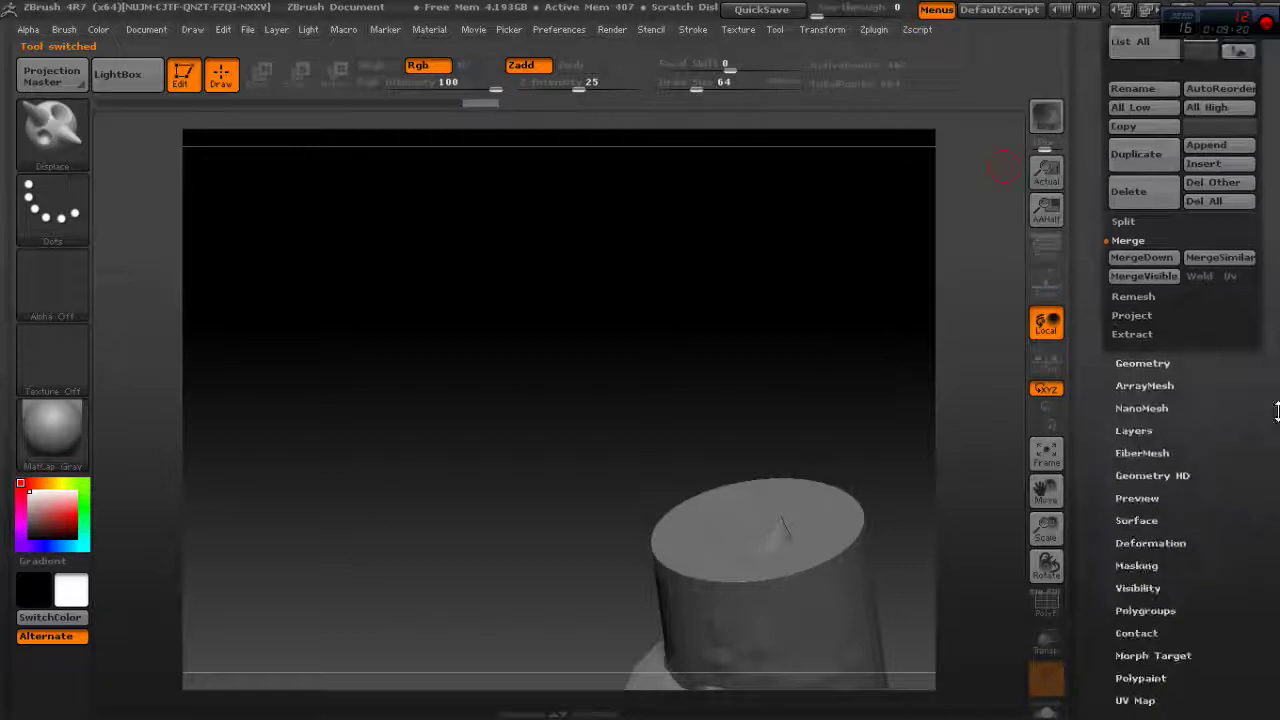
Step: Centre the model on the canvas and bring the SubTool list back into view
{"action": "mouse_move", "coordinate": [1273, 292]}
{"action": "left_mouse_down"}
{"action": "mouse_move", "coordinate": [1271, 432]}
{"action": "mouse_move", "coordinate": [905, 398]}
{"action": "left_mouse_up"}
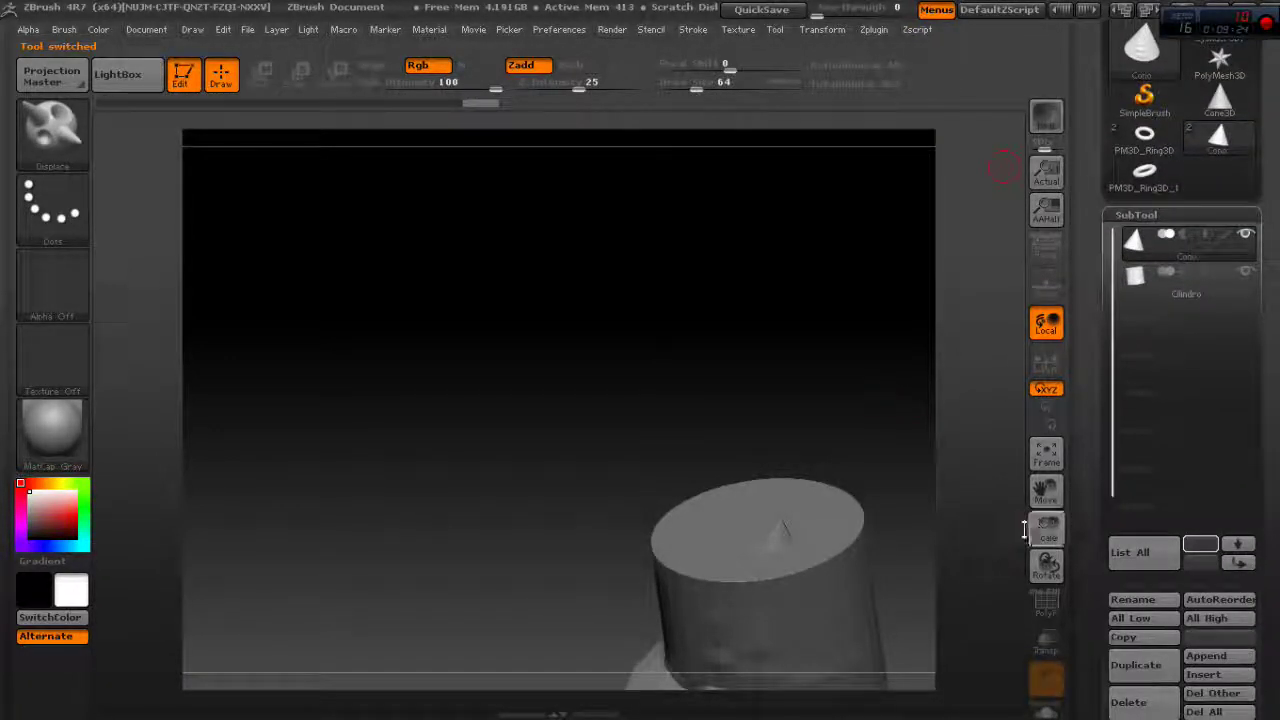
{"action": "left_click_drag", "start_coordinate": [1036, 493], "coordinate": [1107, 316]}
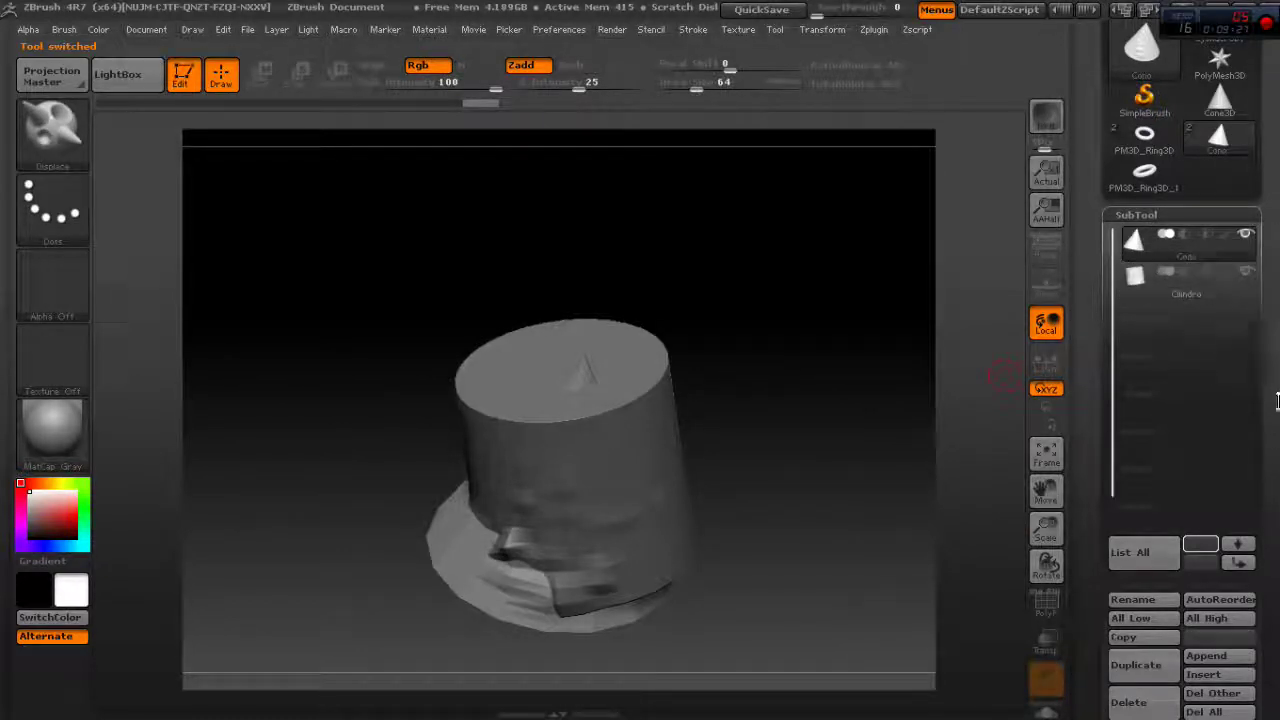
{"action": "scroll", "coordinate": [1277, 410], "scroll_direction": "down", "scroll_amount": 5}
{"action": "scroll", "coordinate": [1140, 390], "scroll_direction": "down", "scroll_amount": 1}
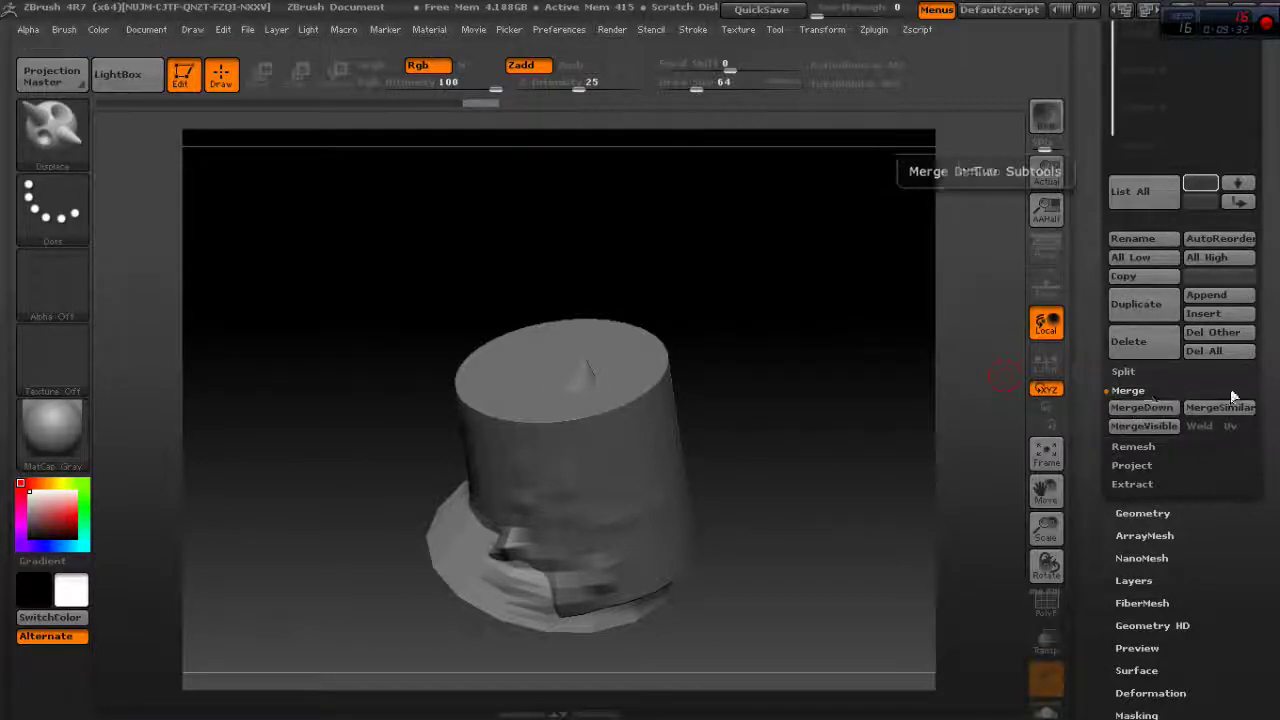
{"action": "scroll", "coordinate": [1140, 390], "scroll_direction": "up", "scroll_amount": 3}
{"action": "scroll", "coordinate": [1148, 200], "scroll_direction": "up", "scroll_amount": 1}
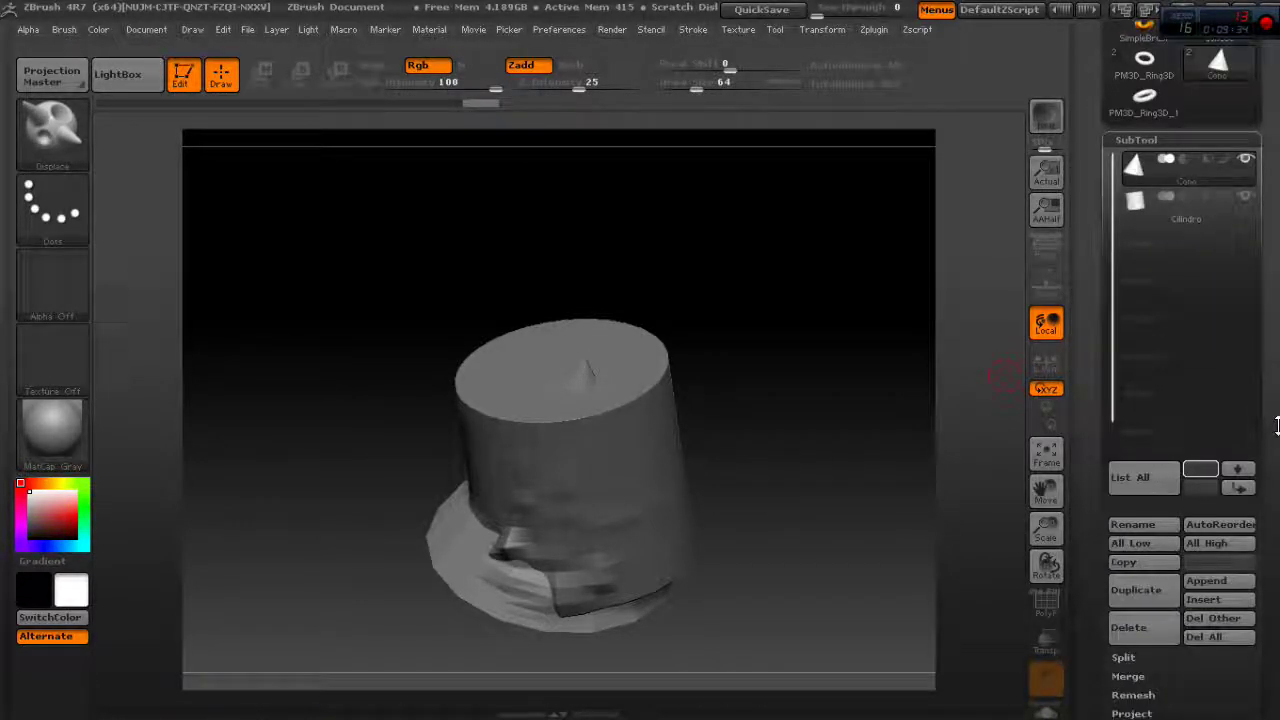
{"action": "left_click", "coordinate": [1136, 140]}
{"action": "left_click", "coordinate": [1136, 140]}
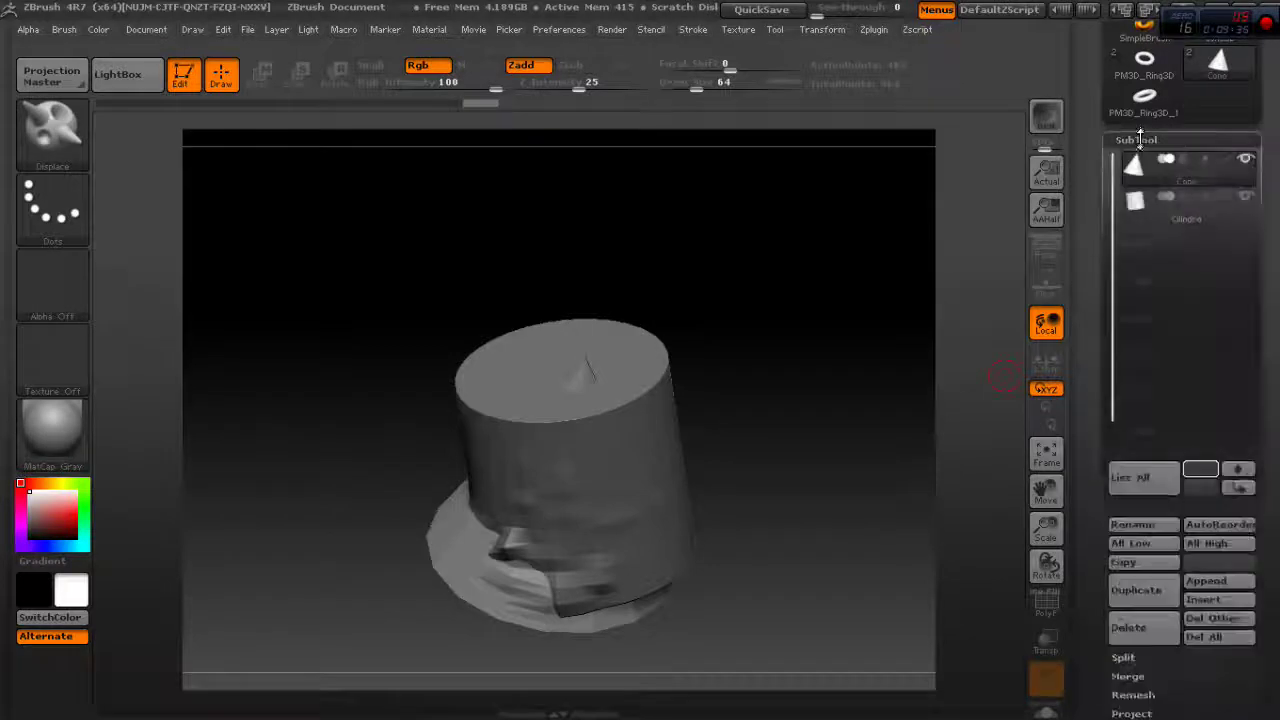
{"action": "scroll", "coordinate": [1277, 375], "scroll_direction": "down", "scroll_amount": 1}
{"action": "scroll", "coordinate": [1277, 375], "scroll_direction": "down", "scroll_amount": 2}
Step: MergeDown the Cone subtool into Cilindro and confirm the merge
{"action": "left_click", "coordinate": [1122, 503]}
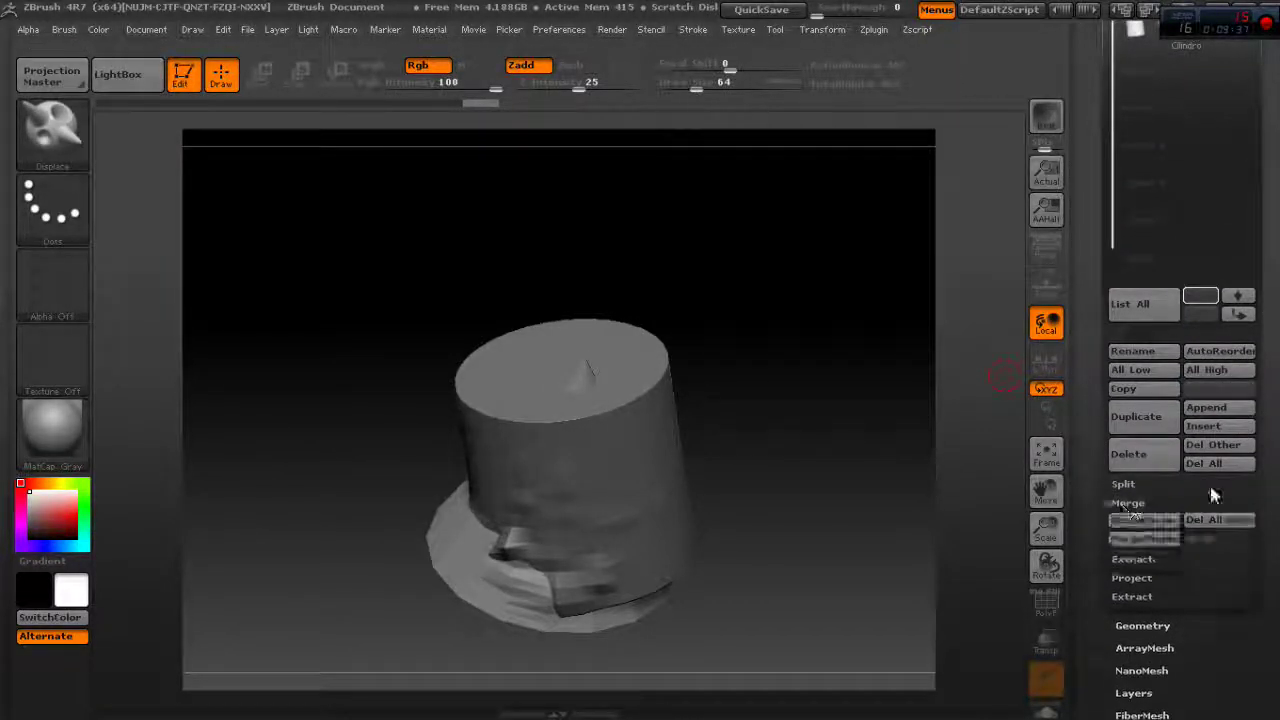
{"action": "scroll", "coordinate": [1277, 475], "scroll_direction": "down", "scroll_amount": 3}
{"action": "left_click", "coordinate": [1144, 334]}
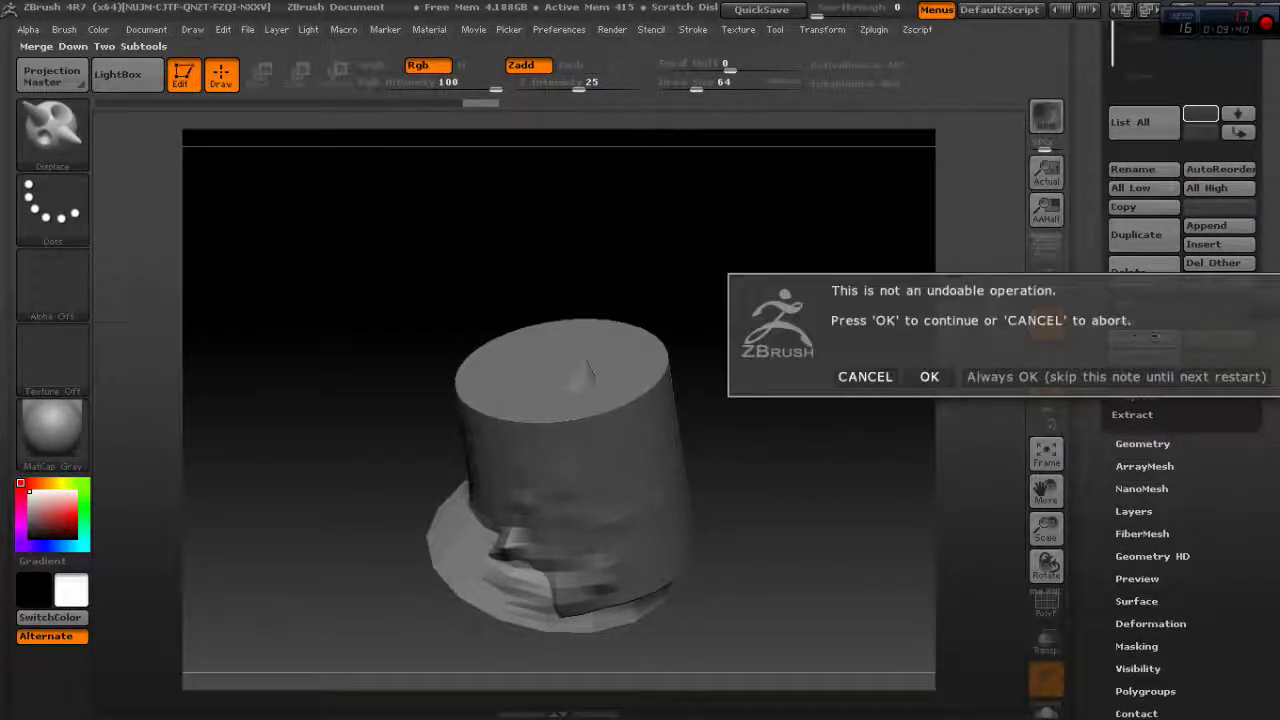
{"action": "left_click", "coordinate": [930, 378]}
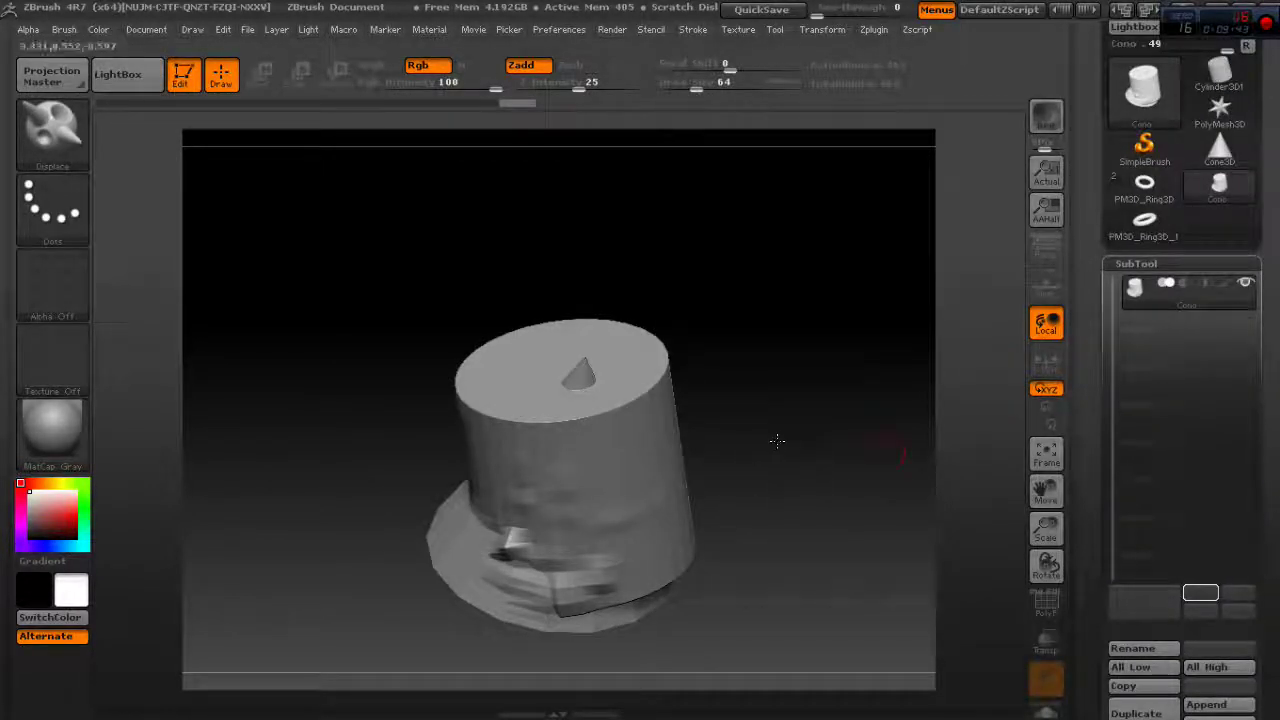
Step: Orbit the merged model to inspect its bottom rim and the cone tip on top
{"action": "mouse_move", "coordinate": [777, 440]}
{"action": "left_mouse_down"}
{"action": "mouse_move", "coordinate": [854, 437]}
{"action": "mouse_move", "coordinate": [851, 449]}
{"action": "mouse_move", "coordinate": [831, 434]}
{"action": "left_mouse_up"}
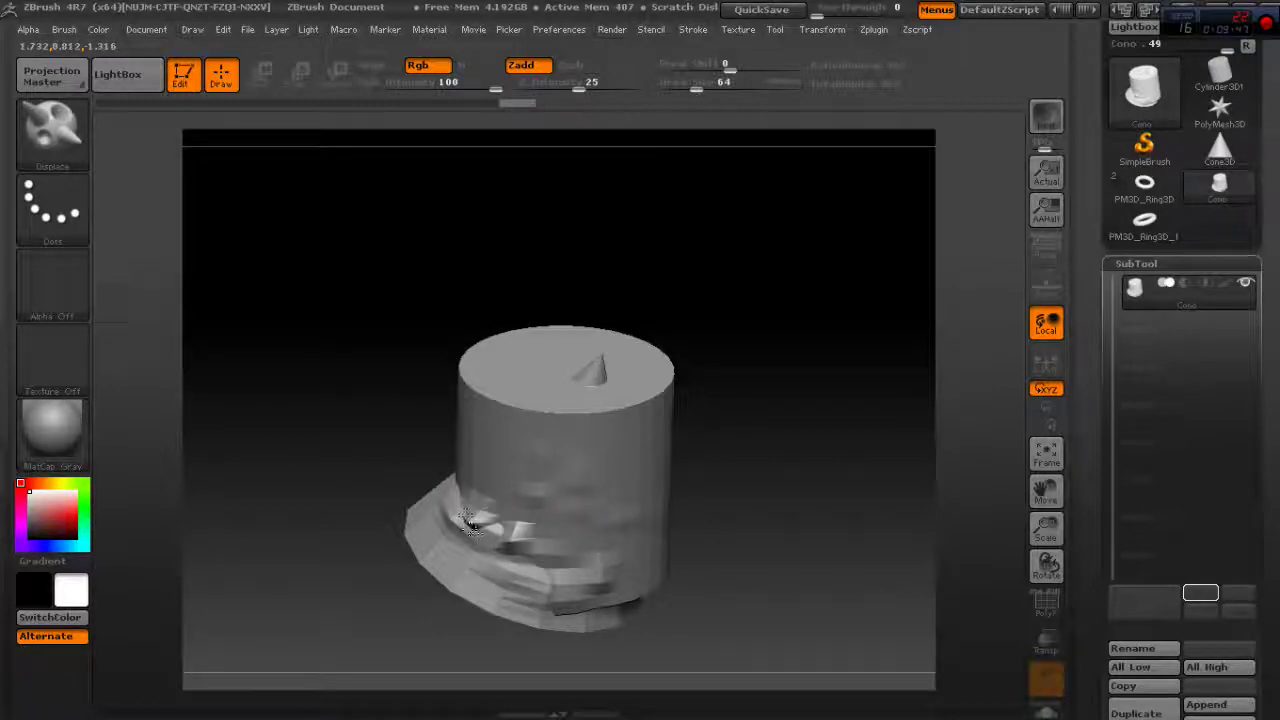
{"action": "mouse_move", "coordinate": [470, 520]}
{"action": "left_mouse_down"}
{"action": "mouse_move", "coordinate": [800, 540]}
{"action": "mouse_move", "coordinate": [398, 450]}
{"action": "mouse_move", "coordinate": [408, 483]}
{"action": "left_mouse_up"}
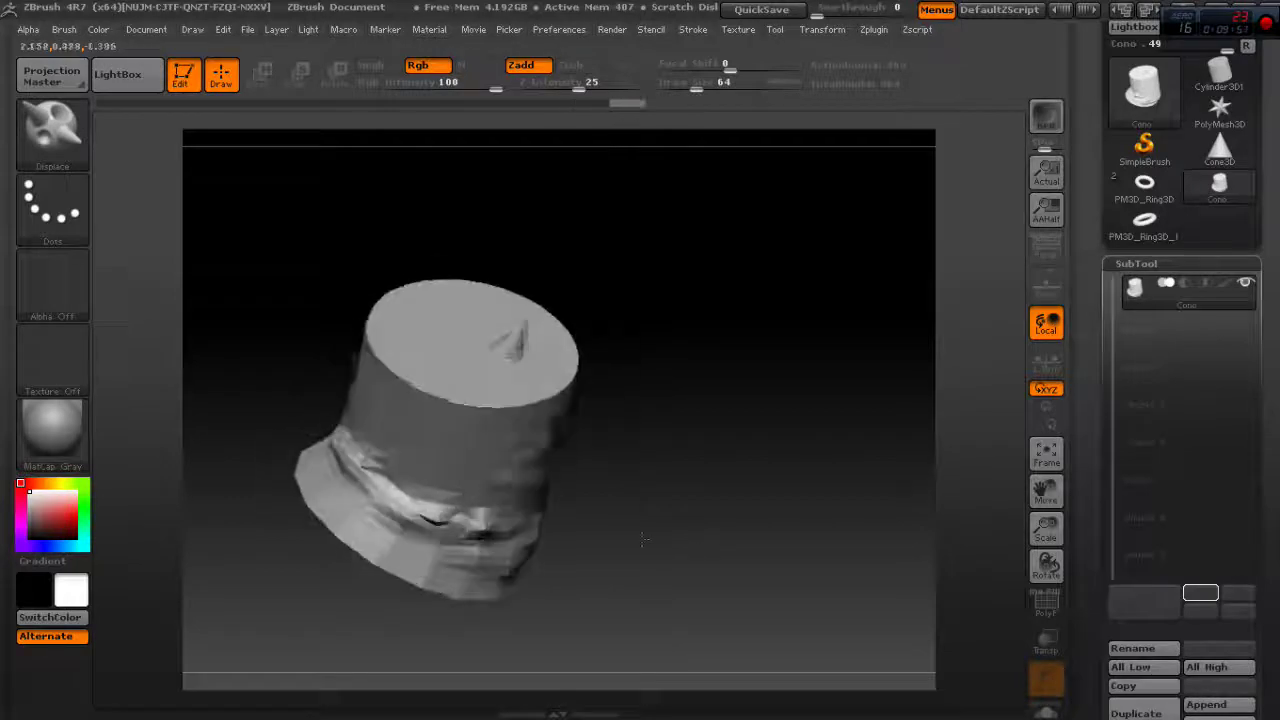
{"action": "mouse_move", "coordinate": [435, 526]}
{"action": "left_mouse_down"}
{"action": "mouse_move", "coordinate": [563, 531]}
{"action": "mouse_move", "coordinate": [510, 467]}
{"action": "left_mouse_up"}
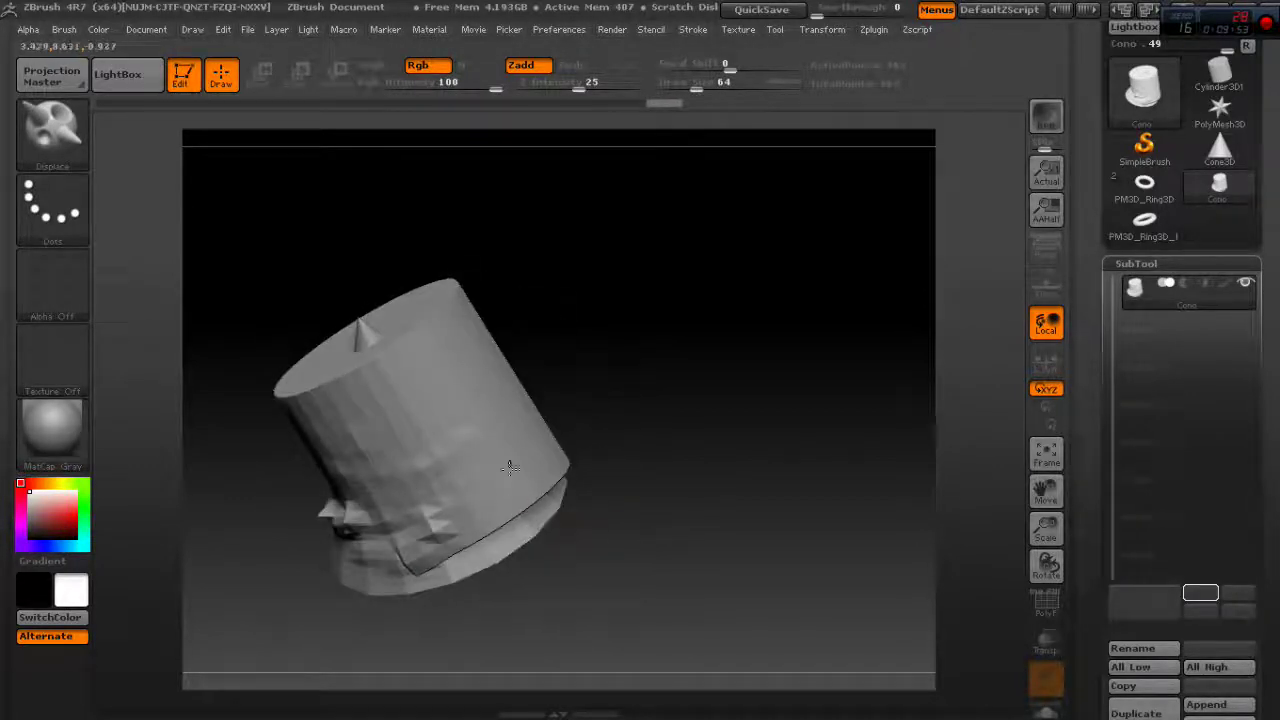
{"action": "left_click_drag", "start_coordinate": [416, 566], "coordinate": [572, 454]}
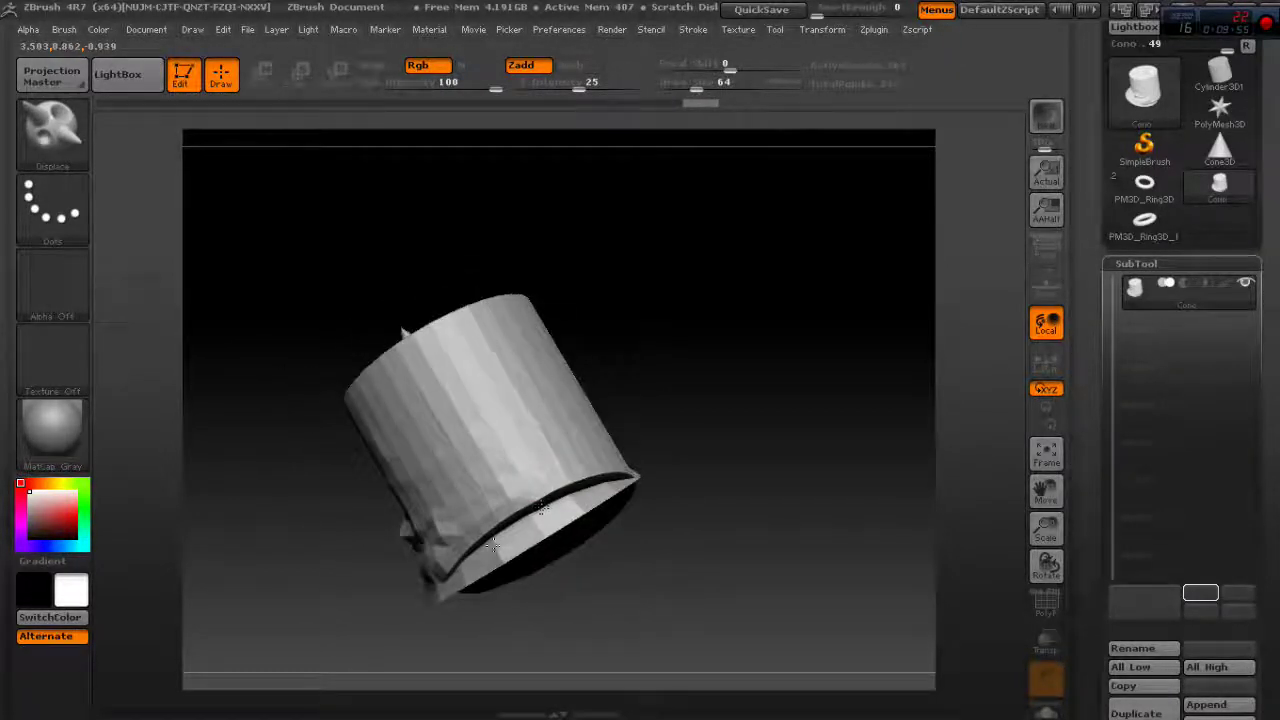
{"action": "left_click_drag", "start_coordinate": [493, 545], "coordinate": [686, 483]}
{"action": "mouse_move", "coordinate": [743, 430]}
{"action": "left_mouse_down"}
{"action": "mouse_move", "coordinate": [866, 469]}
{"action": "mouse_move", "coordinate": [777, 482]}
{"action": "left_mouse_up"}
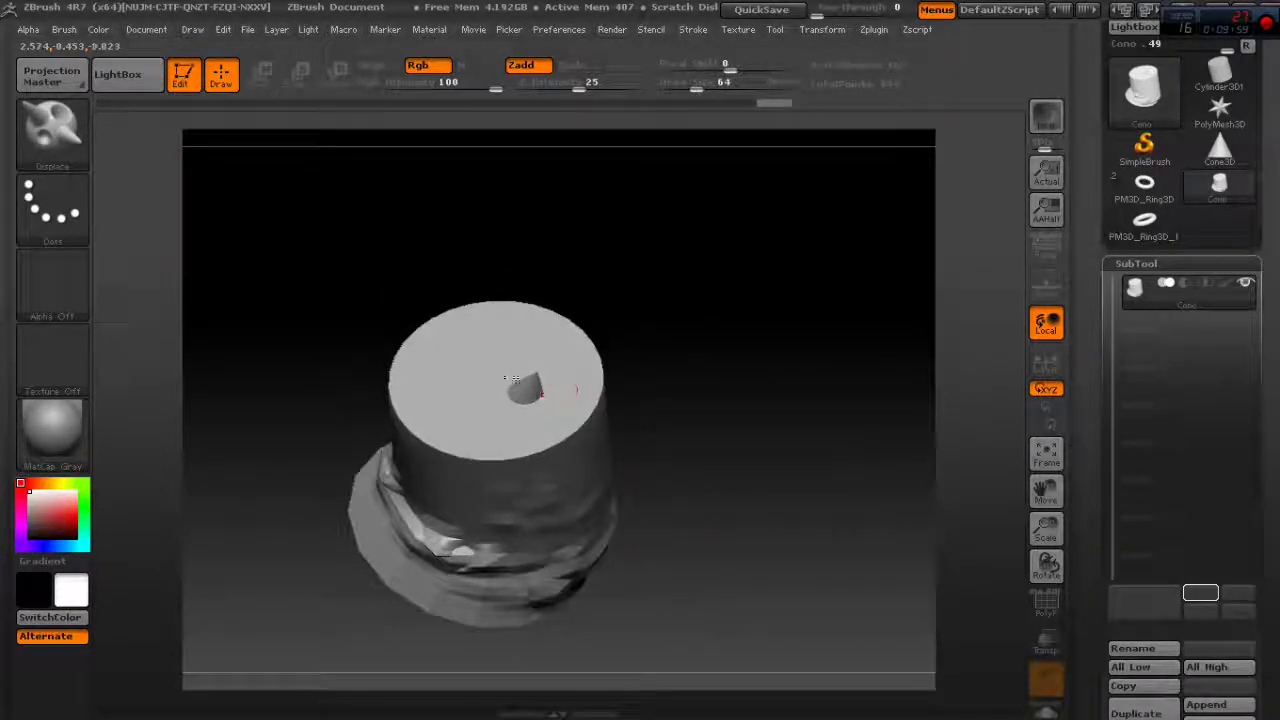
{"action": "left_click_drag", "start_coordinate": [557, 389], "coordinate": [528, 392]}
{"action": "scroll", "coordinate": [1260, 342], "scroll_direction": "down", "scroll_amount": 5}
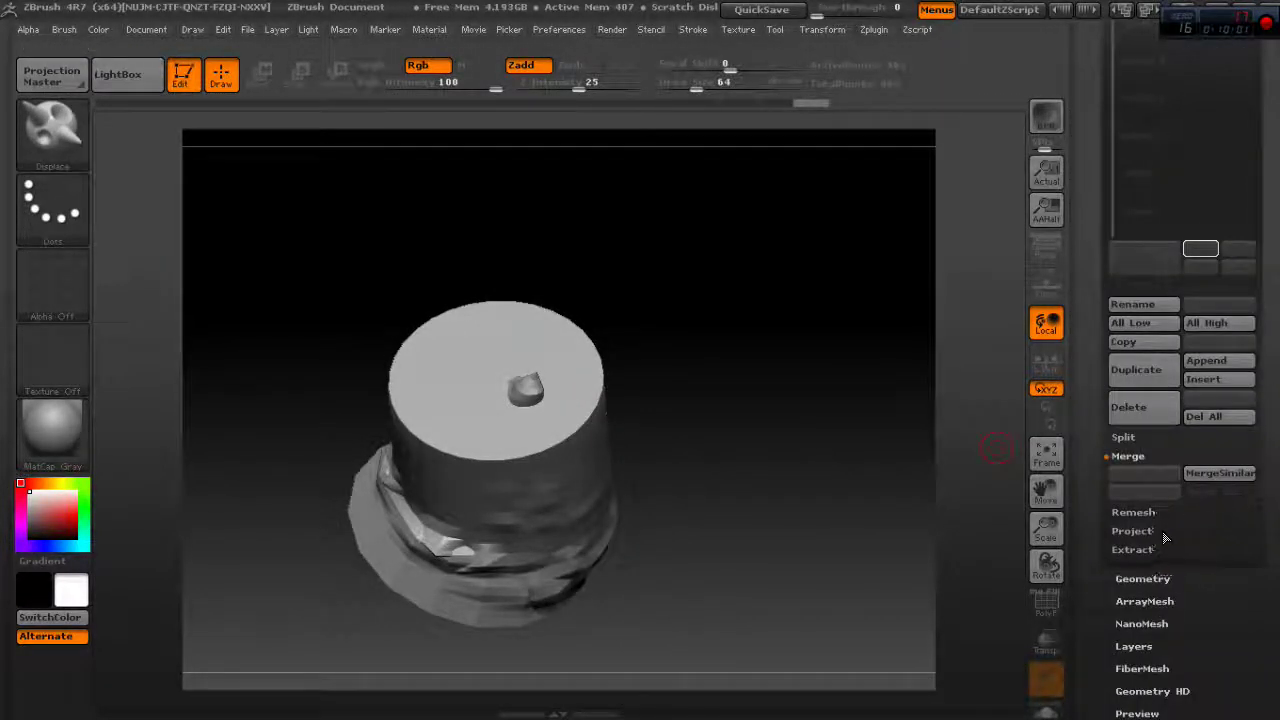
Step: Subdivide the merged mesh with Geometry > Divide to SDiv 3
{"action": "left_click", "coordinate": [1143, 578]}
{"action": "scroll", "coordinate": [1180, 250], "scroll_direction": "up", "scroll_amount": 1}
{"action": "left_click", "coordinate": [1128, 176]}
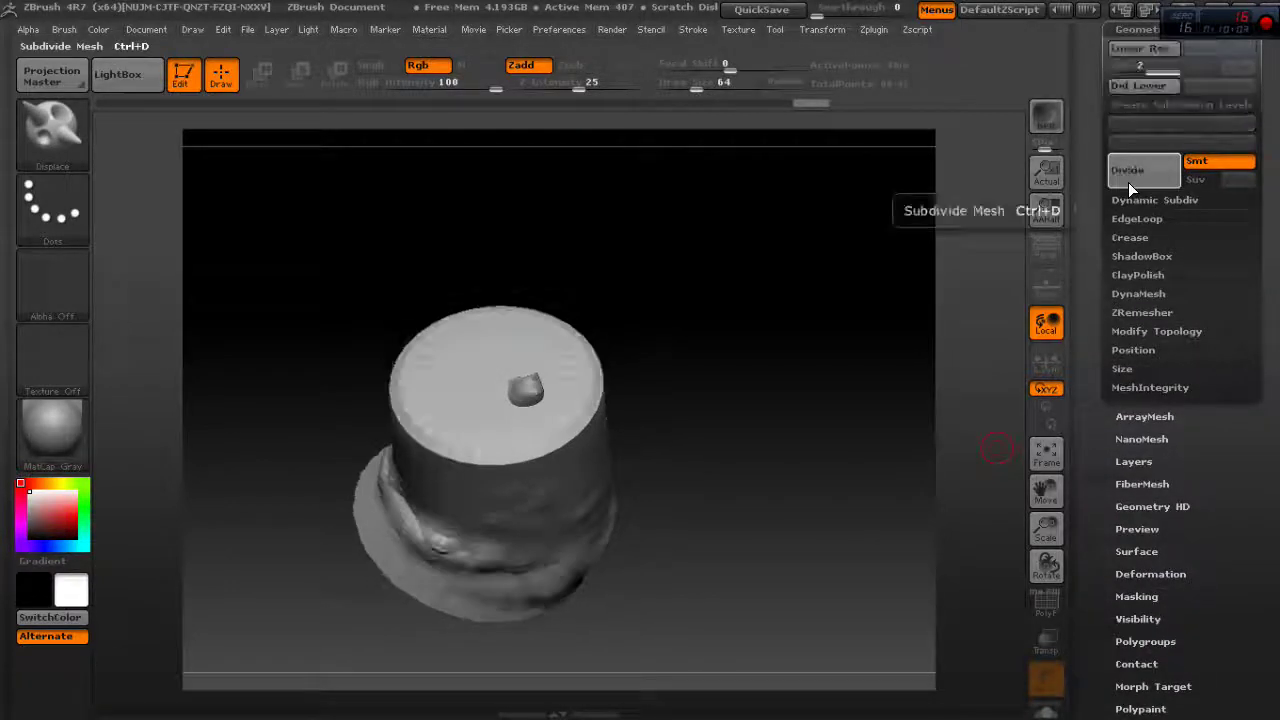
Step: Sculpt bumps along the cylinder's lower side and orbit to inspect the result
{"action": "mouse_move", "coordinate": [797, 344]}
{"action": "left_mouse_down"}
{"action": "mouse_move", "coordinate": [851, 354]}
{"action": "mouse_move", "coordinate": [783, 380]}
{"action": "left_mouse_up"}
{"action": "mouse_move", "coordinate": [383, 429]}
{"action": "left_mouse_down"}
{"action": "mouse_move", "coordinate": [425, 465]}
{"action": "mouse_move", "coordinate": [396, 447]}
{"action": "left_mouse_up"}
{"action": "left_click_drag", "start_coordinate": [634, 420], "coordinate": [597, 492]}
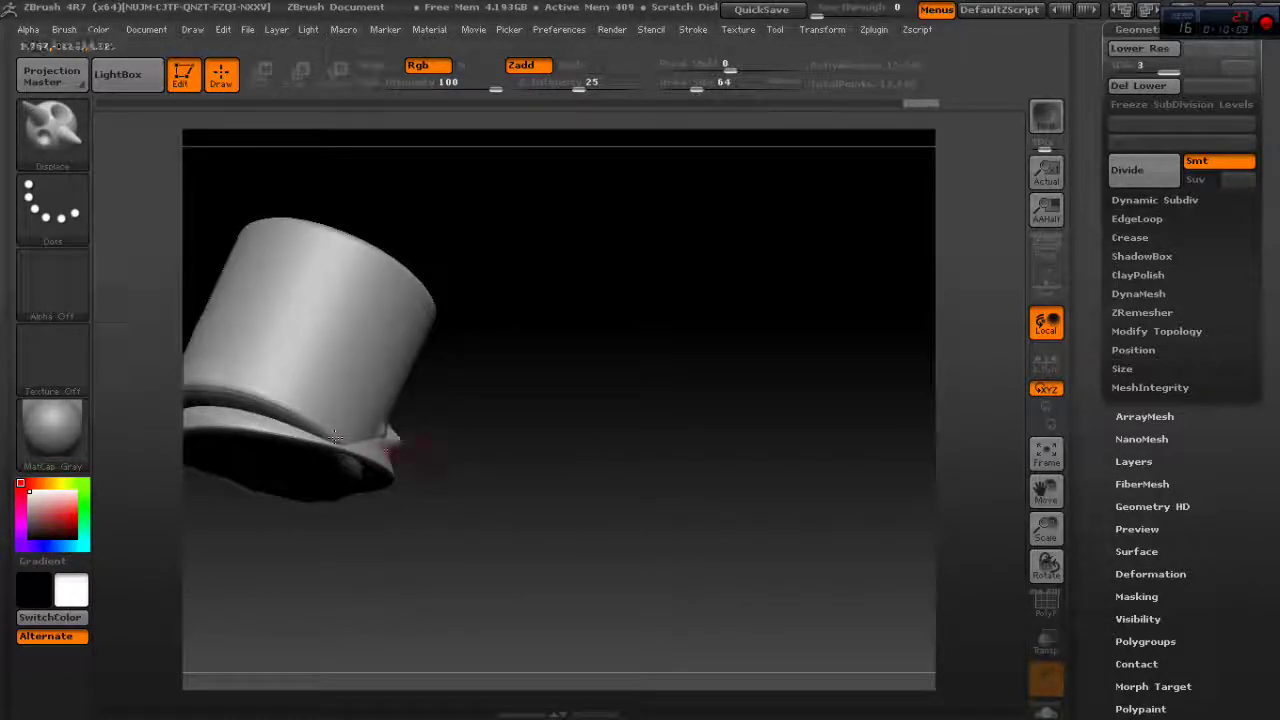
{"action": "left_click_drag", "start_coordinate": [1046, 490], "coordinate": [1180, 512]}
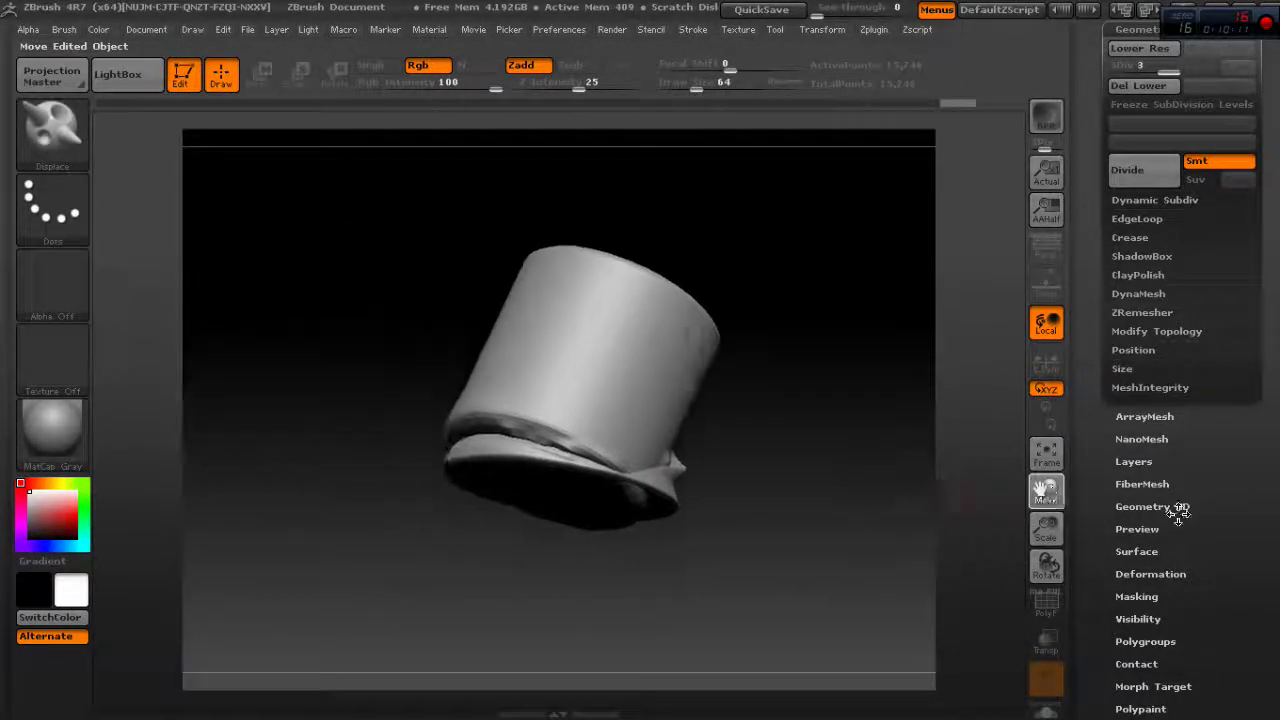
{"action": "mouse_move", "coordinate": [804, 464]}
{"action": "left_mouse_down"}
{"action": "mouse_move", "coordinate": [640, 460]}
{"action": "mouse_move", "coordinate": [891, 438]}
{"action": "left_mouse_up"}
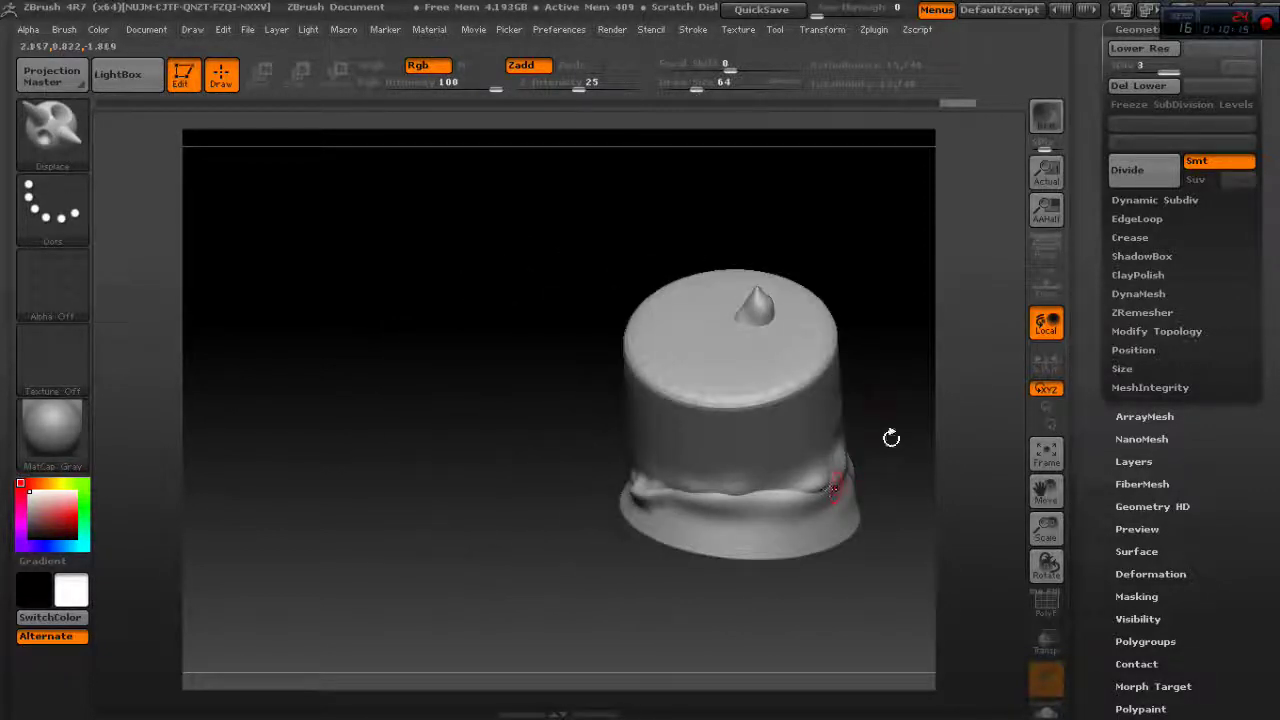
{"action": "mouse_move", "coordinate": [957, 494]}
{"action": "left_mouse_down"}
{"action": "mouse_move", "coordinate": [669, 493]}
{"action": "mouse_move", "coordinate": [717, 506]}
{"action": "left_mouse_up"}
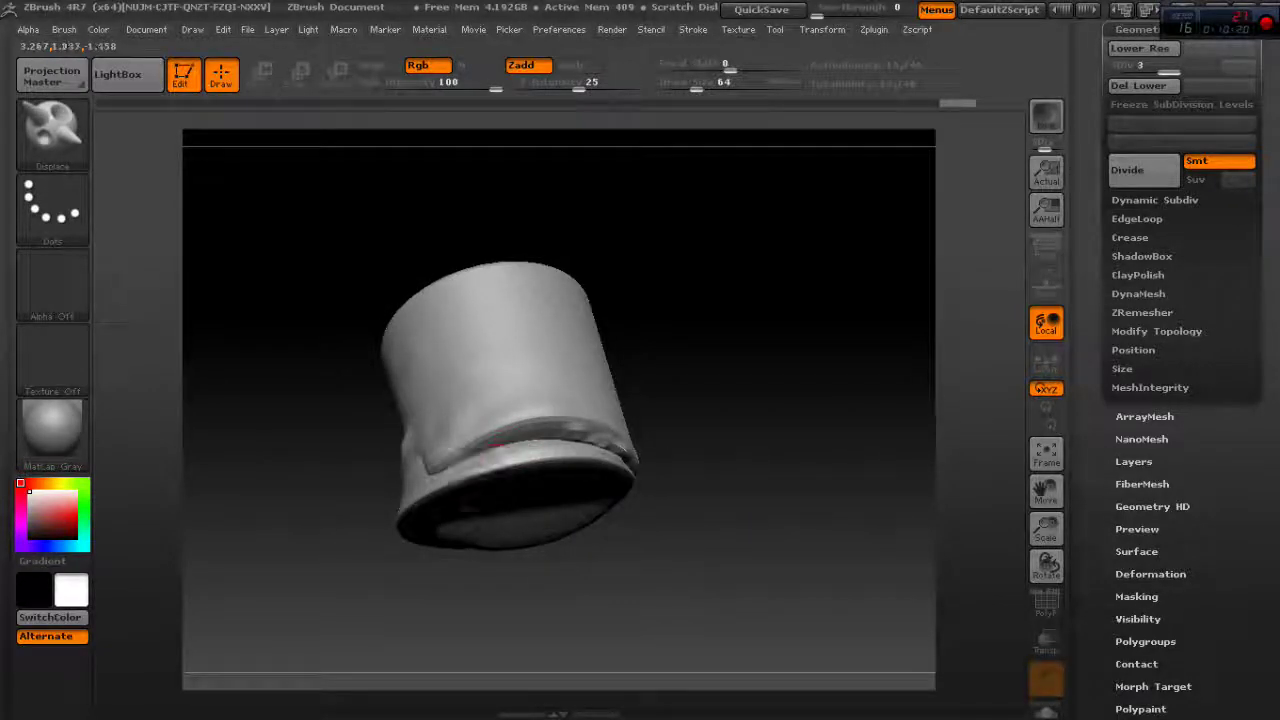
{"action": "left_click_drag", "start_coordinate": [638, 390], "coordinate": [880, 397]}
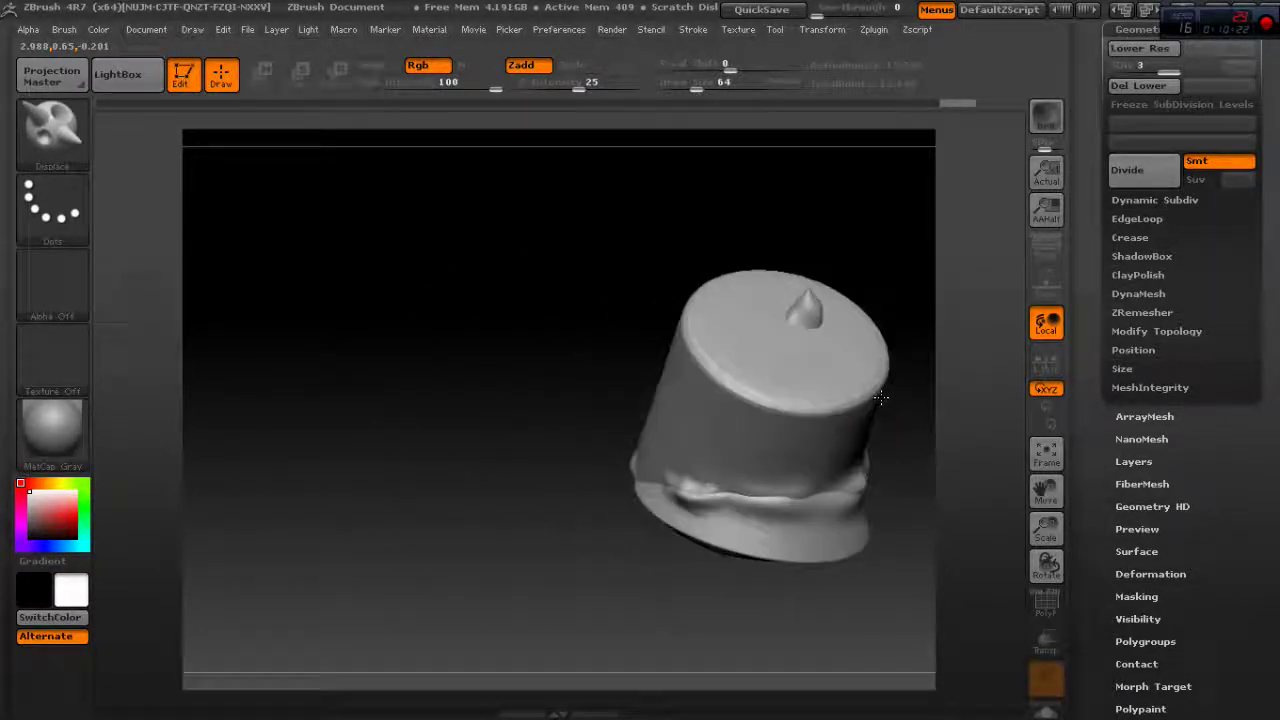
{"action": "mouse_move", "coordinate": [1046, 528]}
{"action": "left_mouse_down"}
{"action": "mouse_move", "coordinate": [1008, 500]}
{"action": "mouse_move", "coordinate": [857, 514]}
{"action": "mouse_move", "coordinate": [1277, 517]}
{"action": "mouse_move", "coordinate": [1198, 360]}
{"action": "left_mouse_up"}
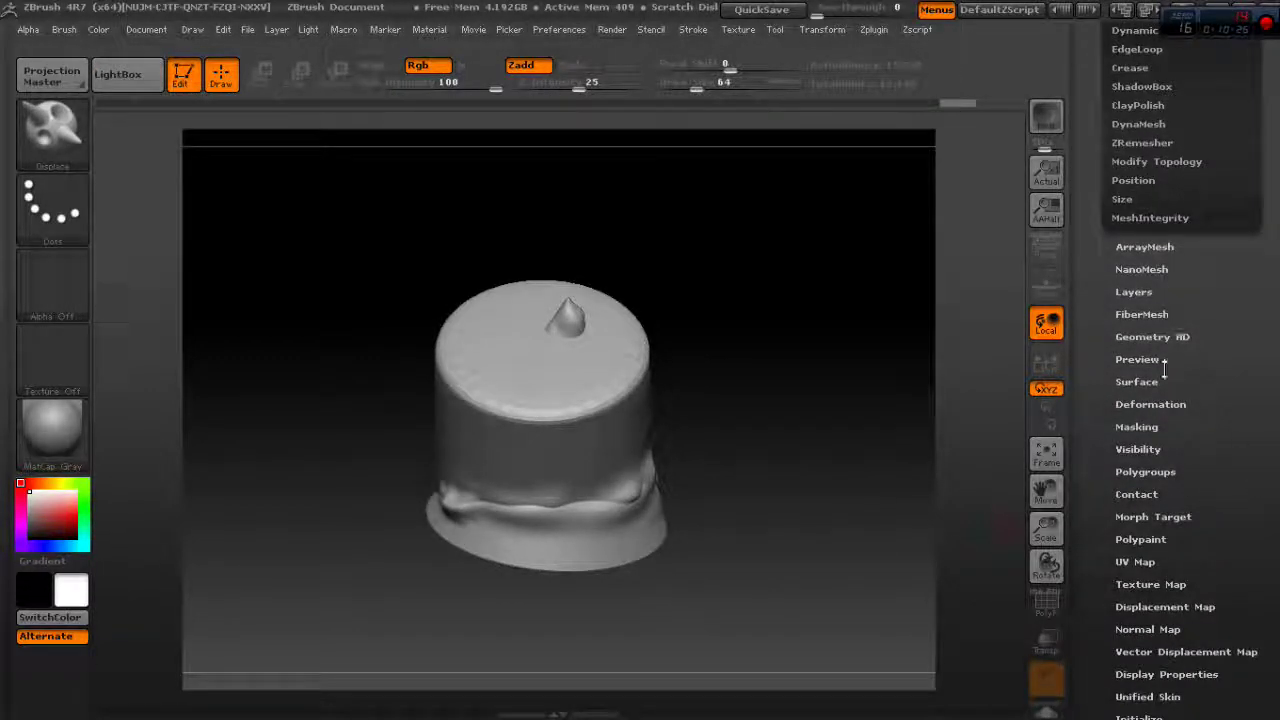
{"action": "left_click_drag", "start_coordinate": [1158, 269], "coordinate": [1223, 340]}
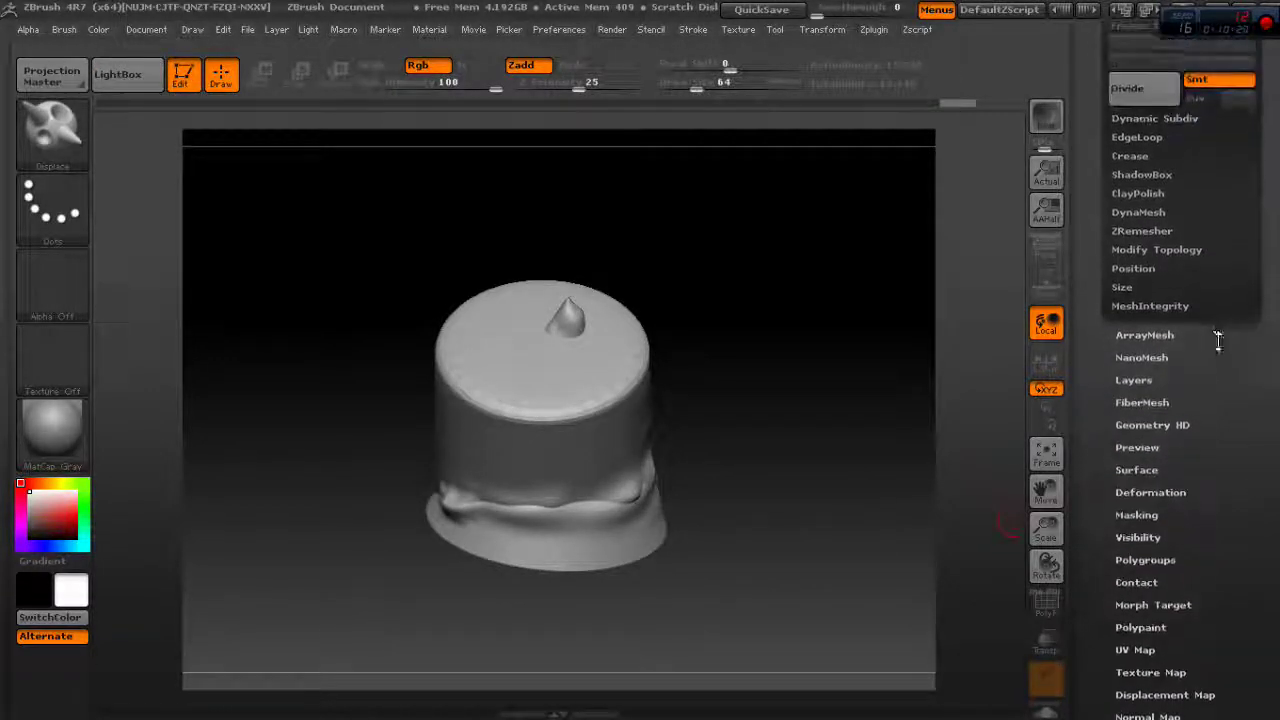
Step: DynaMesh the Cono model at resolution 672, freezing its subdivision levels, and inspect the cap and spike
{"action": "left_click", "coordinate": [1136, 216]}
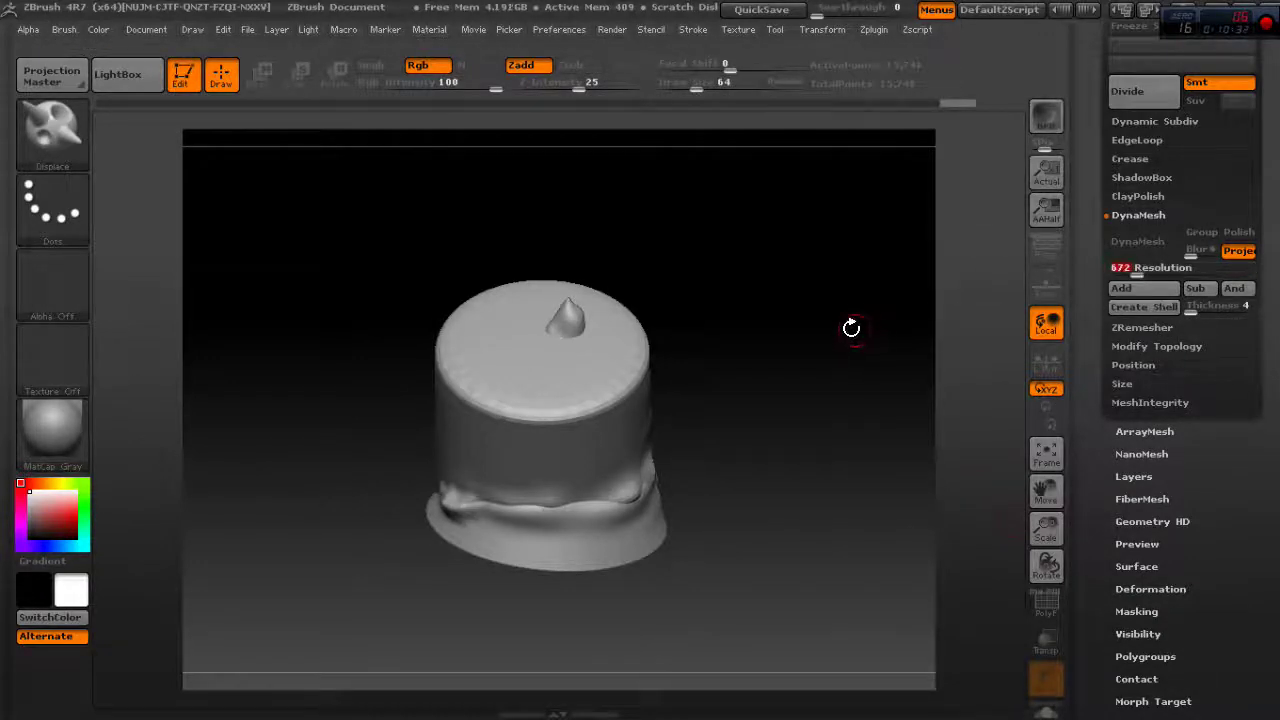
{"action": "left_click_drag", "start_coordinate": [851, 326], "coordinate": [851, 331]}
{"action": "left_click", "coordinate": [1143, 245]}
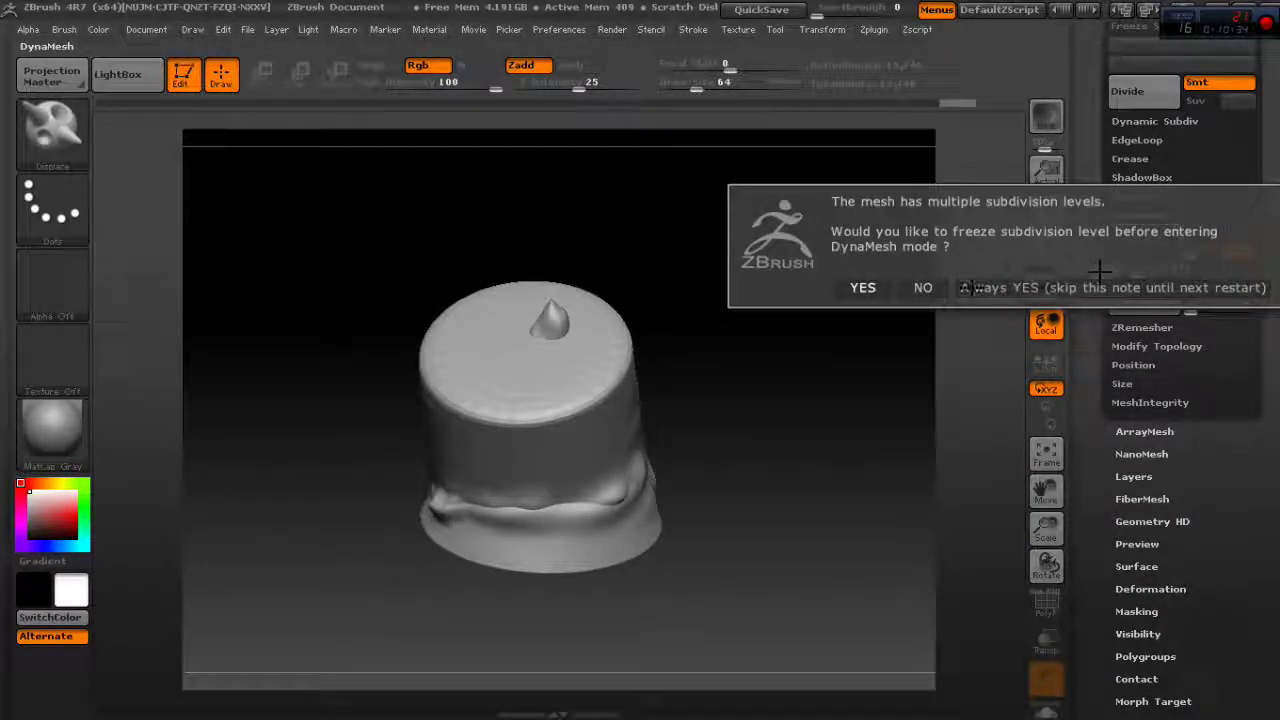
{"action": "left_click", "coordinate": [863, 287]}
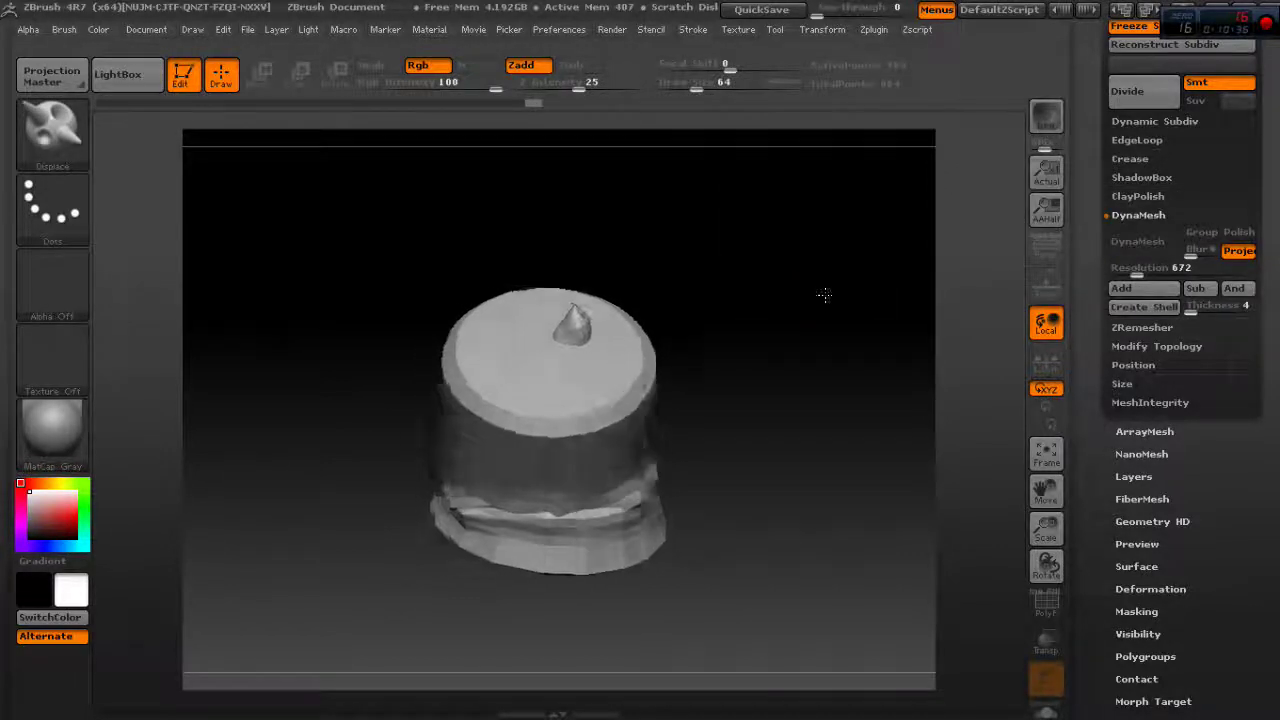
{"action": "mouse_move", "coordinate": [823, 291]}
{"action": "left_mouse_down"}
{"action": "mouse_move", "coordinate": [908, 286]}
{"action": "mouse_move", "coordinate": [794, 297]}
{"action": "mouse_move", "coordinate": [880, 311]}
{"action": "mouse_move", "coordinate": [654, 306]}
{"action": "mouse_move", "coordinate": [734, 320]}
{"action": "mouse_move", "coordinate": [767, 414]}
{"action": "mouse_move", "coordinate": [654, 430]}
{"action": "left_mouse_up"}
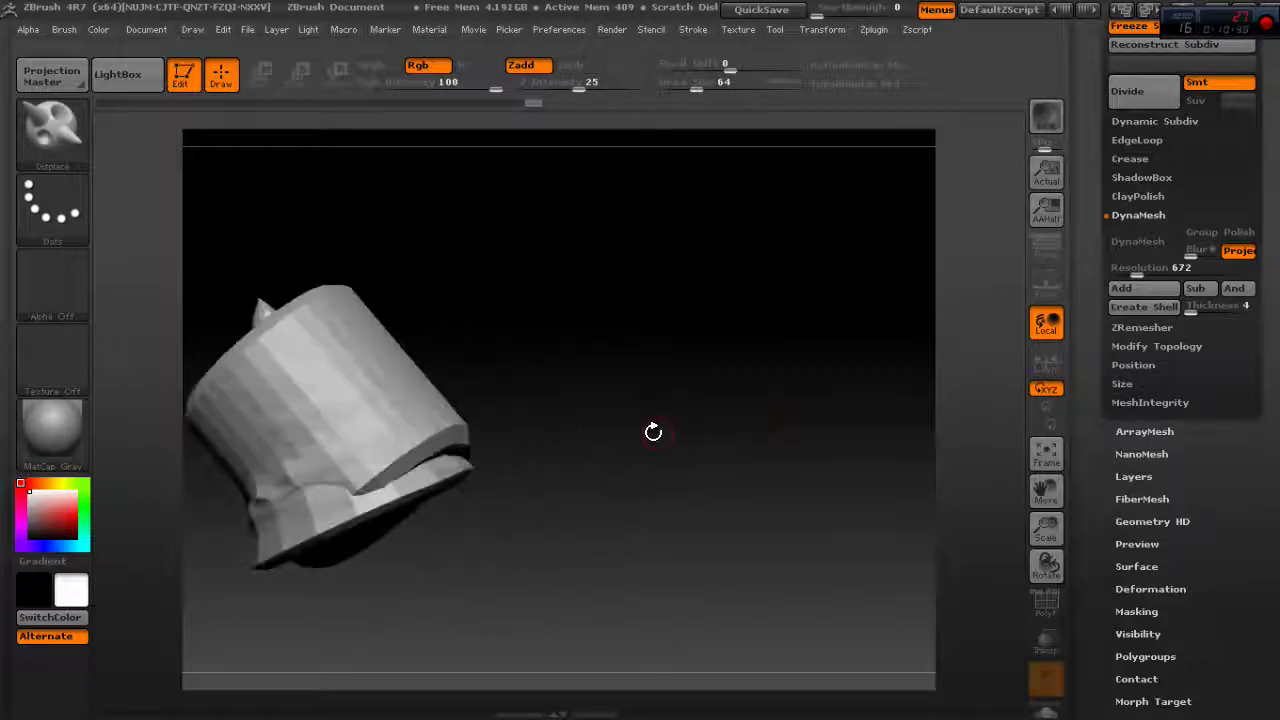
{"action": "left_click_drag", "start_coordinate": [767, 360], "coordinate": [888, 368]}
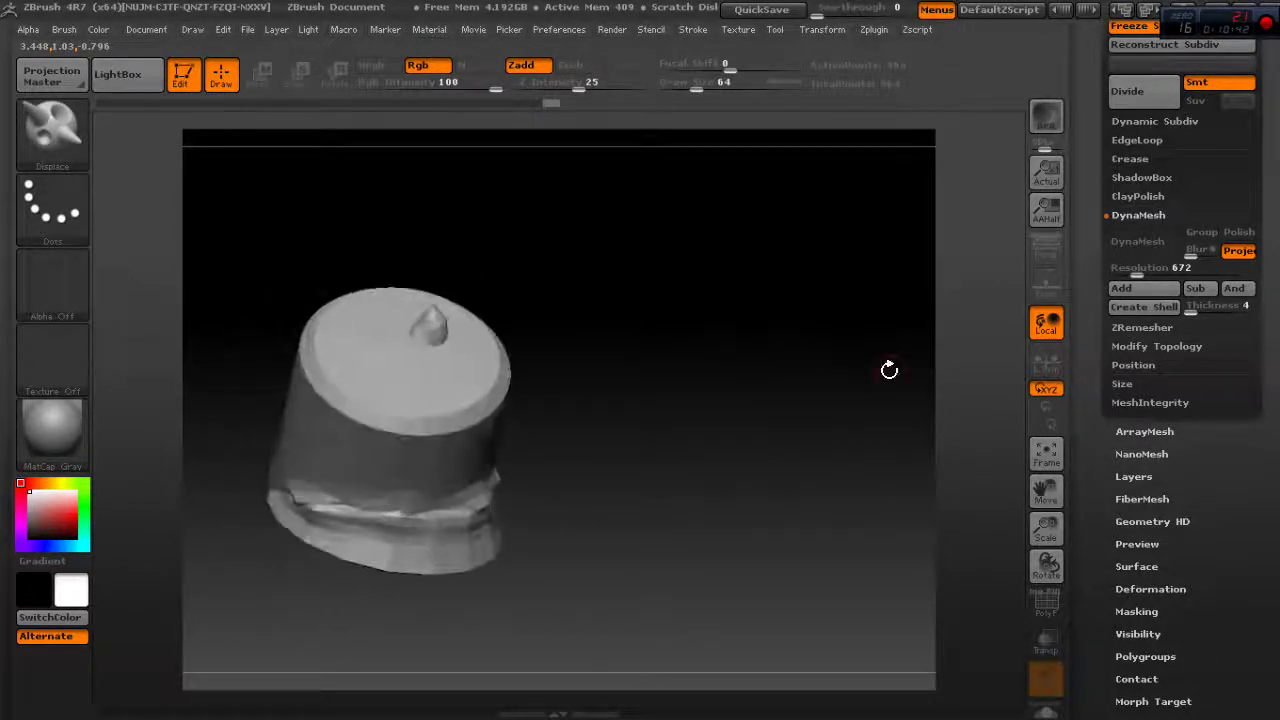
Step: Re-run DynaMesh on the Cono model so its earlier detail is projected onto the remeshed surface
{"action": "left_click", "coordinate": [1137, 250]}
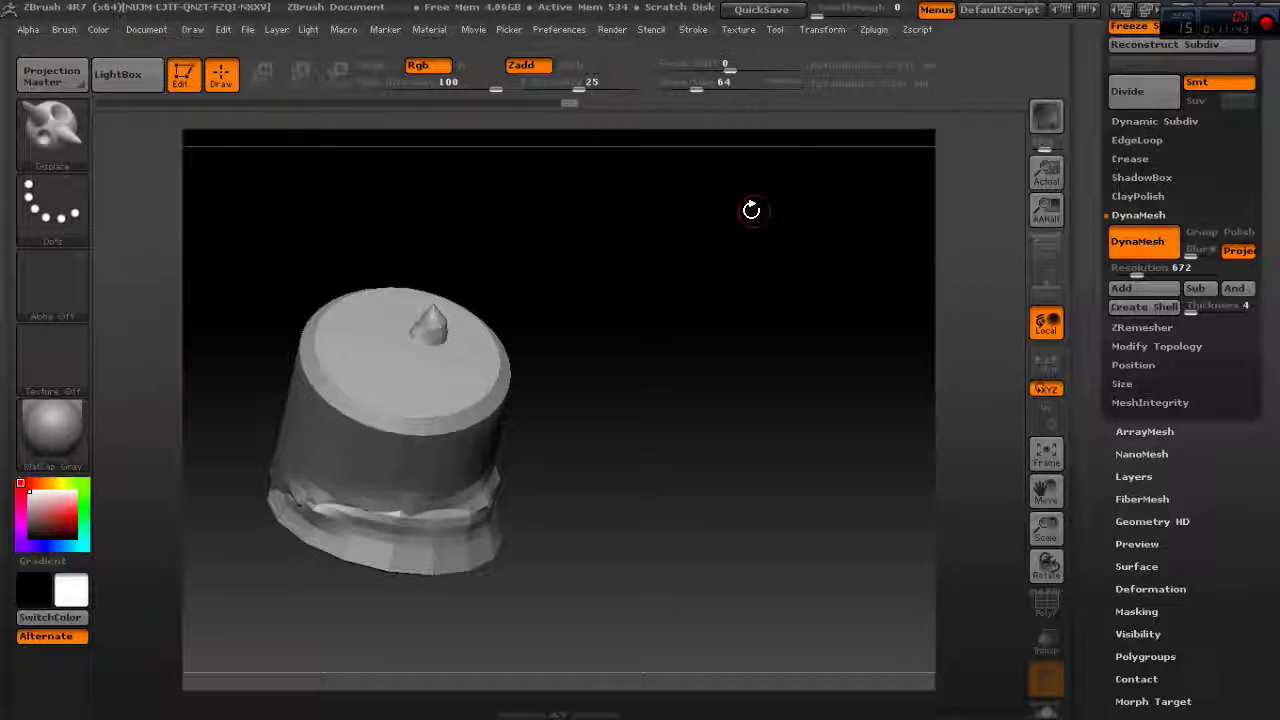
Step: Inspect the DynaMeshed cylinder's top knob from several angles, then sculpt a crease into the cap's right edge
{"action": "mouse_move", "coordinate": [726, 320]}
{"action": "left_mouse_down"}
{"action": "mouse_move", "coordinate": [875, 330]}
{"action": "mouse_move", "coordinate": [811, 366]}
{"action": "mouse_move", "coordinate": [805, 414]}
{"action": "mouse_move", "coordinate": [626, 443]}
{"action": "left_mouse_up"}
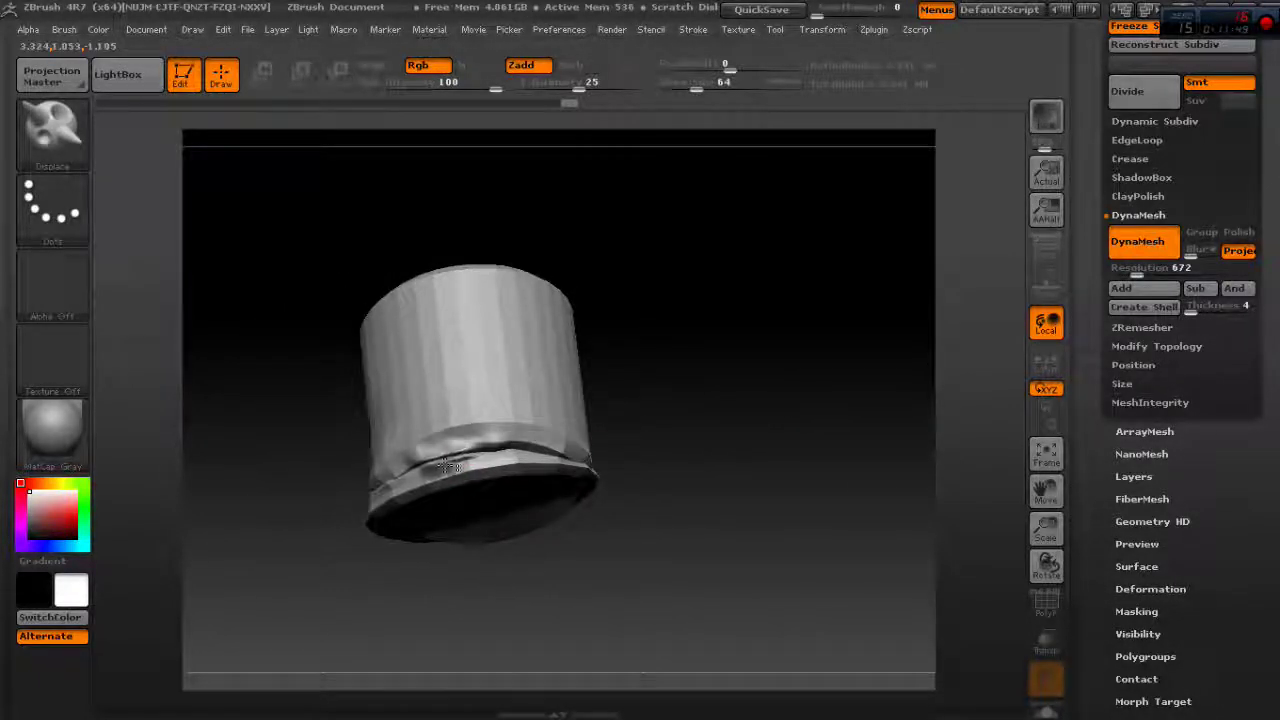
{"action": "mouse_move", "coordinate": [722, 414]}
{"action": "left_mouse_down"}
{"action": "mouse_move", "coordinate": [640, 470]}
{"action": "mouse_move", "coordinate": [680, 417]}
{"action": "mouse_move", "coordinate": [703, 446]}
{"action": "mouse_move", "coordinate": [577, 437]}
{"action": "left_mouse_up"}
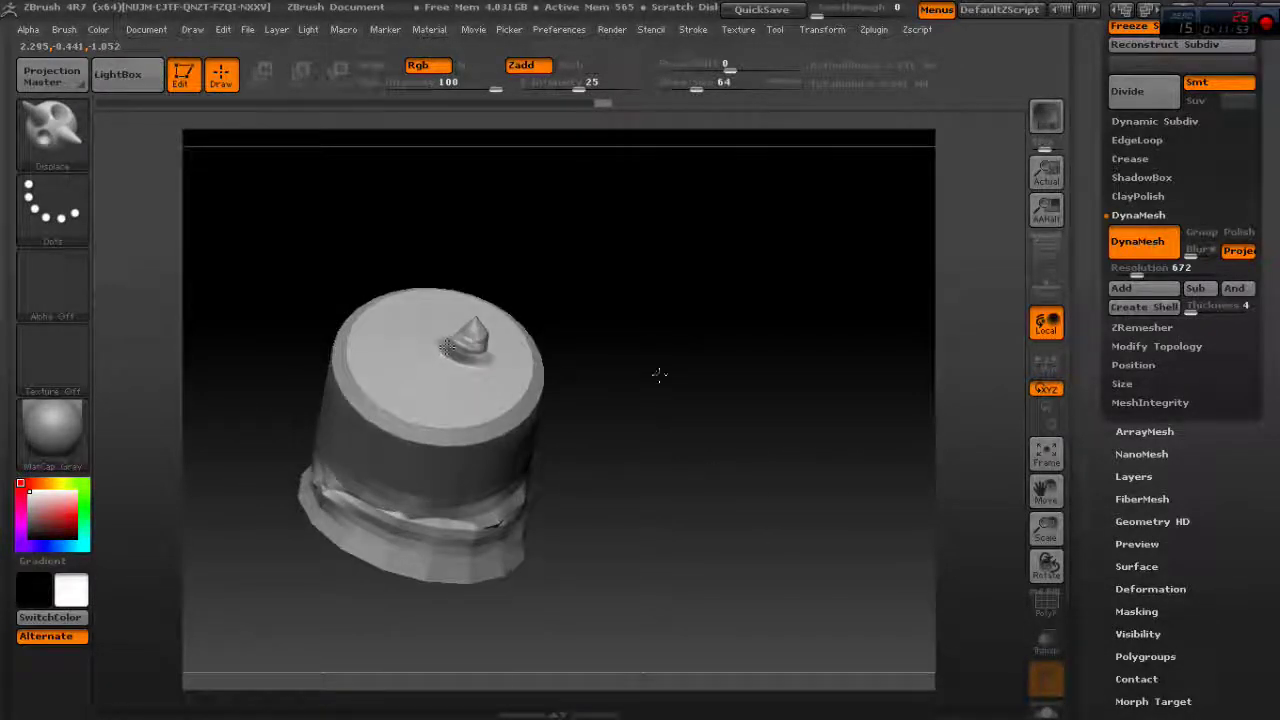
{"action": "left_click_drag", "start_coordinate": [657, 371], "coordinate": [572, 372]}
{"action": "mouse_move", "coordinate": [496, 338]}
{"action": "left_mouse_down"}
{"action": "mouse_move", "coordinate": [551, 263]}
{"action": "mouse_move", "coordinate": [737, 374]}
{"action": "mouse_move", "coordinate": [783, 429]}
{"action": "mouse_move", "coordinate": [620, 430]}
{"action": "mouse_move", "coordinate": [700, 400]}
{"action": "mouse_move", "coordinate": [734, 403]}
{"action": "mouse_move", "coordinate": [697, 386]}
{"action": "mouse_move", "coordinate": [542, 384]}
{"action": "mouse_move", "coordinate": [580, 365]}
{"action": "mouse_move", "coordinate": [643, 403]}
{"action": "left_mouse_up"}
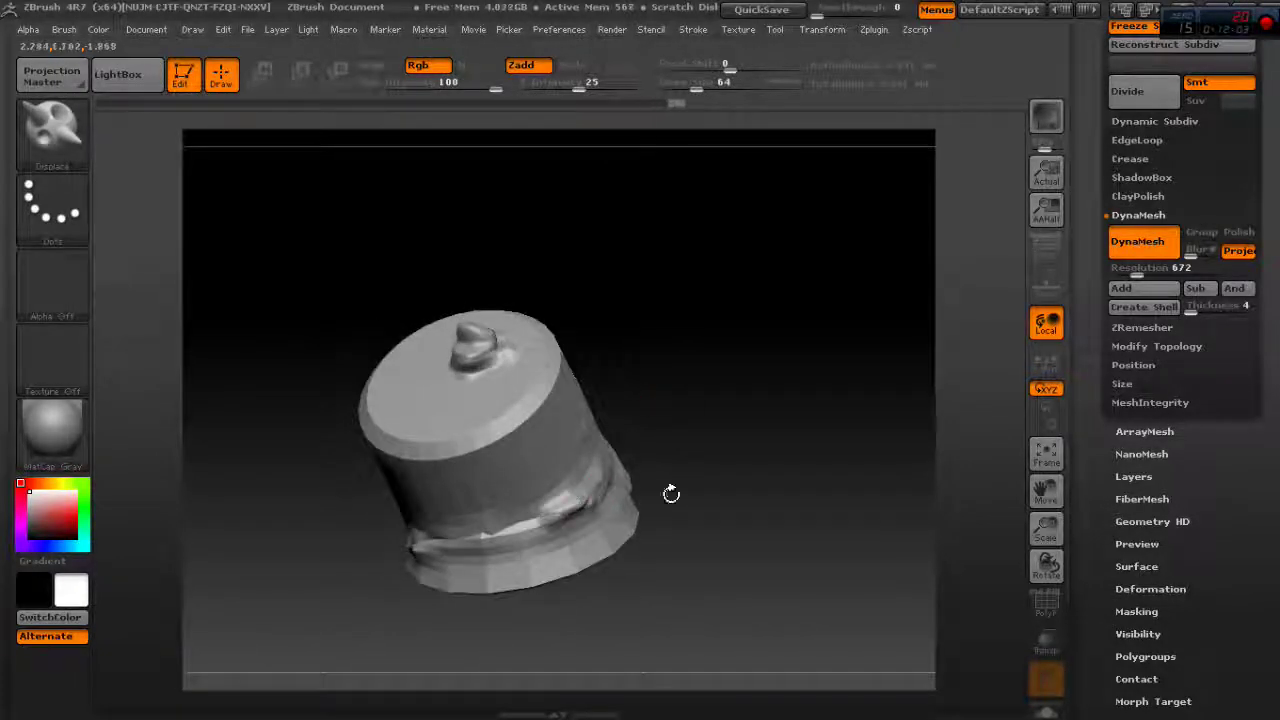
{"action": "mouse_move", "coordinate": [669, 491]}
{"action": "left_mouse_down"}
{"action": "mouse_move", "coordinate": [623, 471]}
{"action": "mouse_move", "coordinate": [634, 480]}
{"action": "left_mouse_up"}
{"action": "left_click_drag", "start_coordinate": [737, 403], "coordinate": [863, 400]}
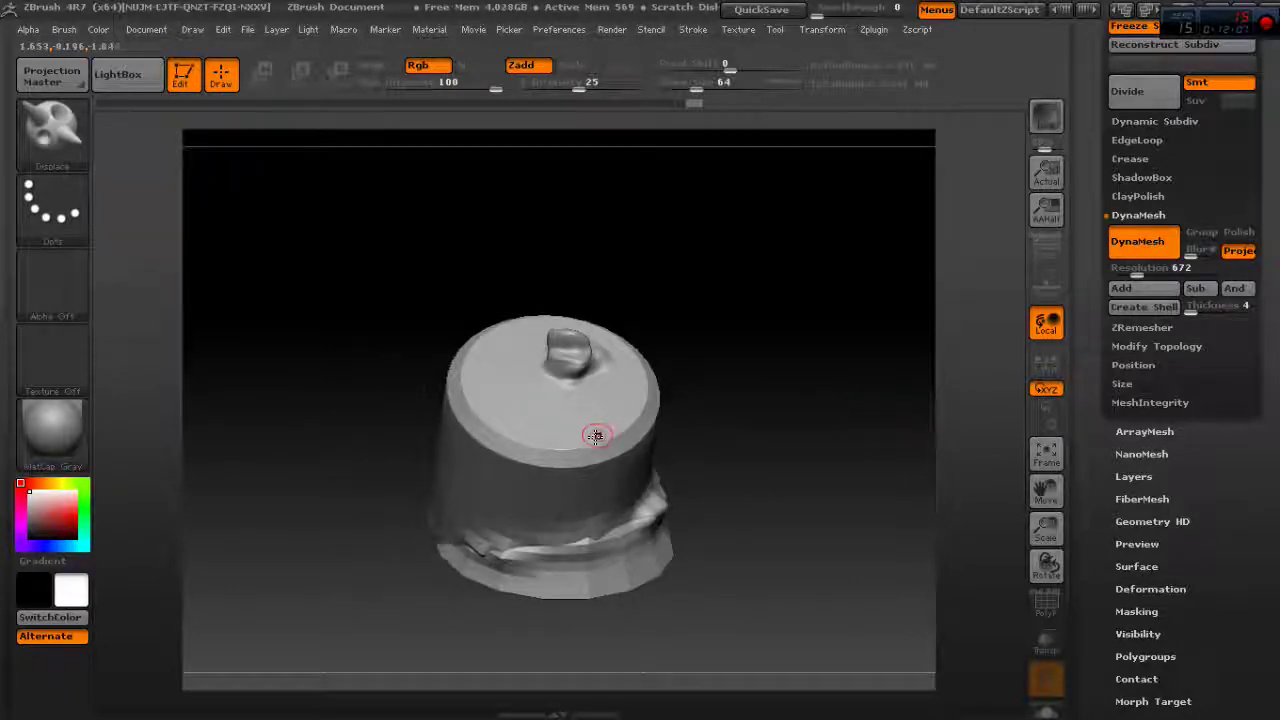
{"action": "left_click_drag", "start_coordinate": [636, 412], "coordinate": [580, 448]}
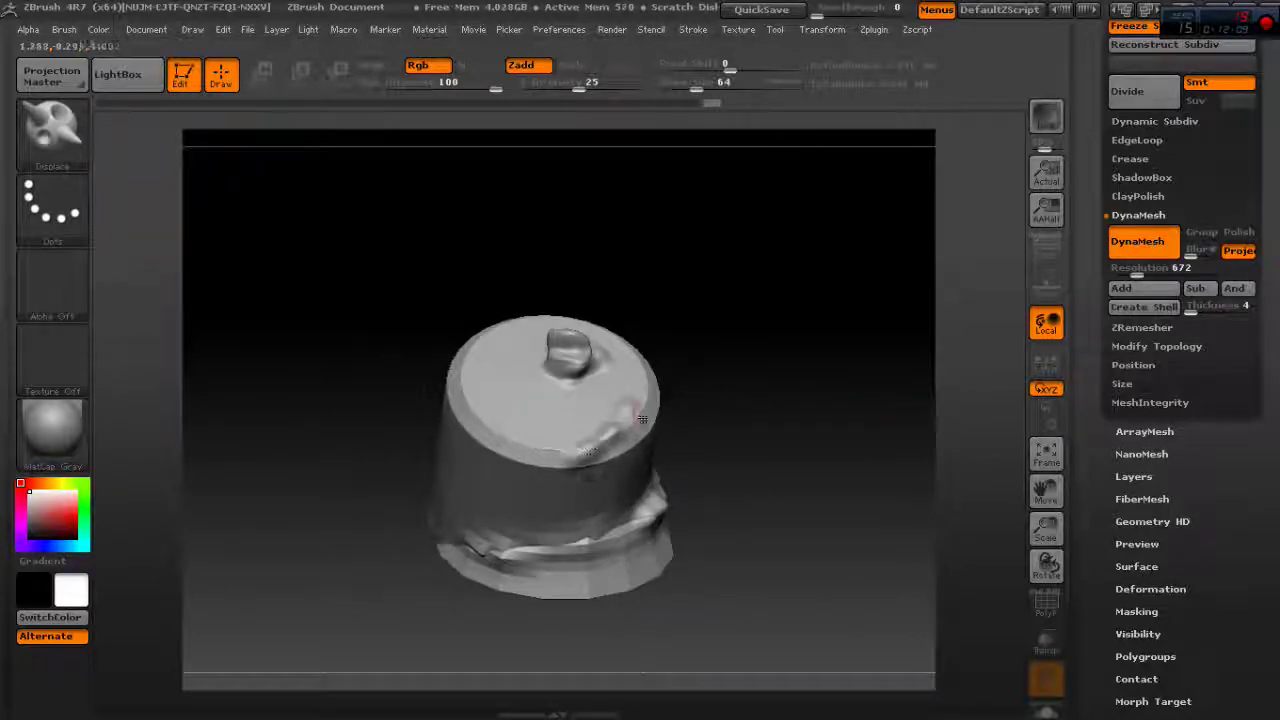
{"action": "scroll", "coordinate": [1276, 295], "scroll_direction": "up", "scroll_amount": 5}
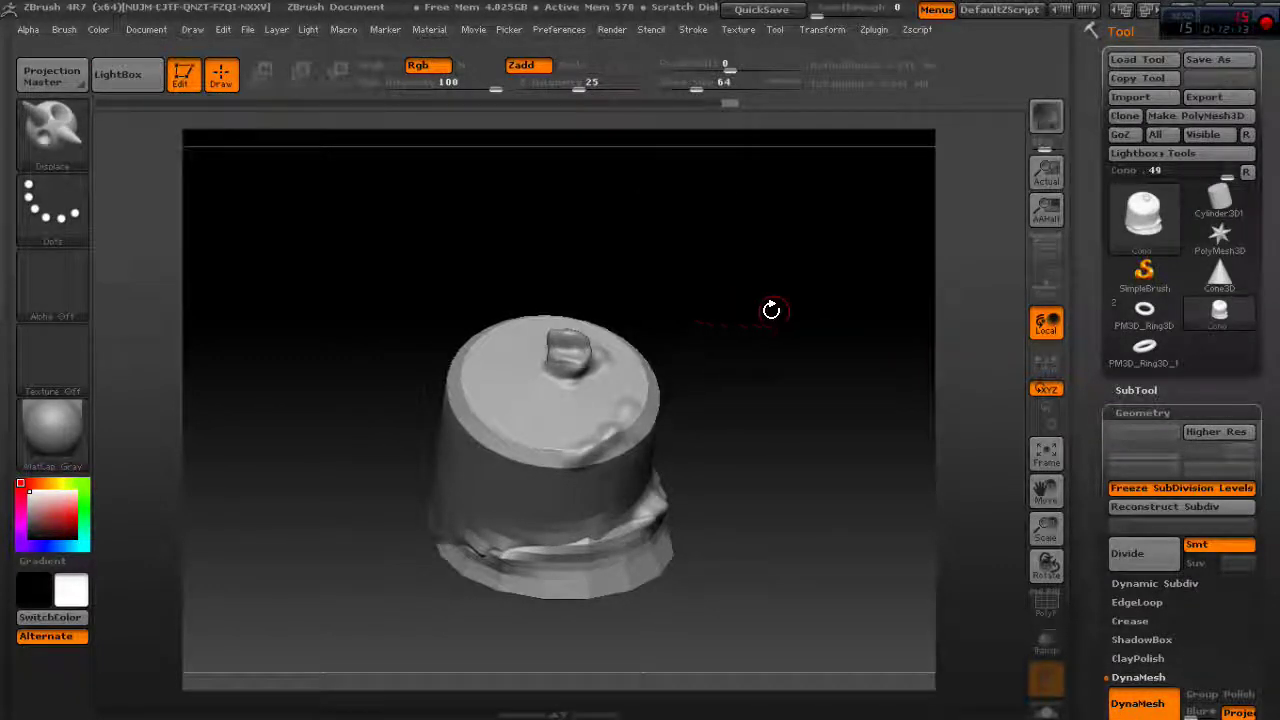
{"action": "mouse_move", "coordinate": [771, 309]}
{"action": "left_mouse_down"}
{"action": "mouse_move", "coordinate": [769, 291]}
{"action": "mouse_move", "coordinate": [857, 283]}
{"action": "mouse_move", "coordinate": [825, 274]}
{"action": "mouse_move", "coordinate": [749, 291]}
{"action": "mouse_move", "coordinate": [826, 337]}
{"action": "mouse_move", "coordinate": [771, 337]}
{"action": "mouse_move", "coordinate": [760, 297]}
{"action": "mouse_move", "coordinate": [817, 294]}
{"action": "left_mouse_up"}
{"action": "mouse_move", "coordinate": [880, 360]}
{"action": "left_mouse_down"}
{"action": "mouse_move", "coordinate": [803, 354]}
{"action": "mouse_move", "coordinate": [845, 364]}
{"action": "left_mouse_up"}
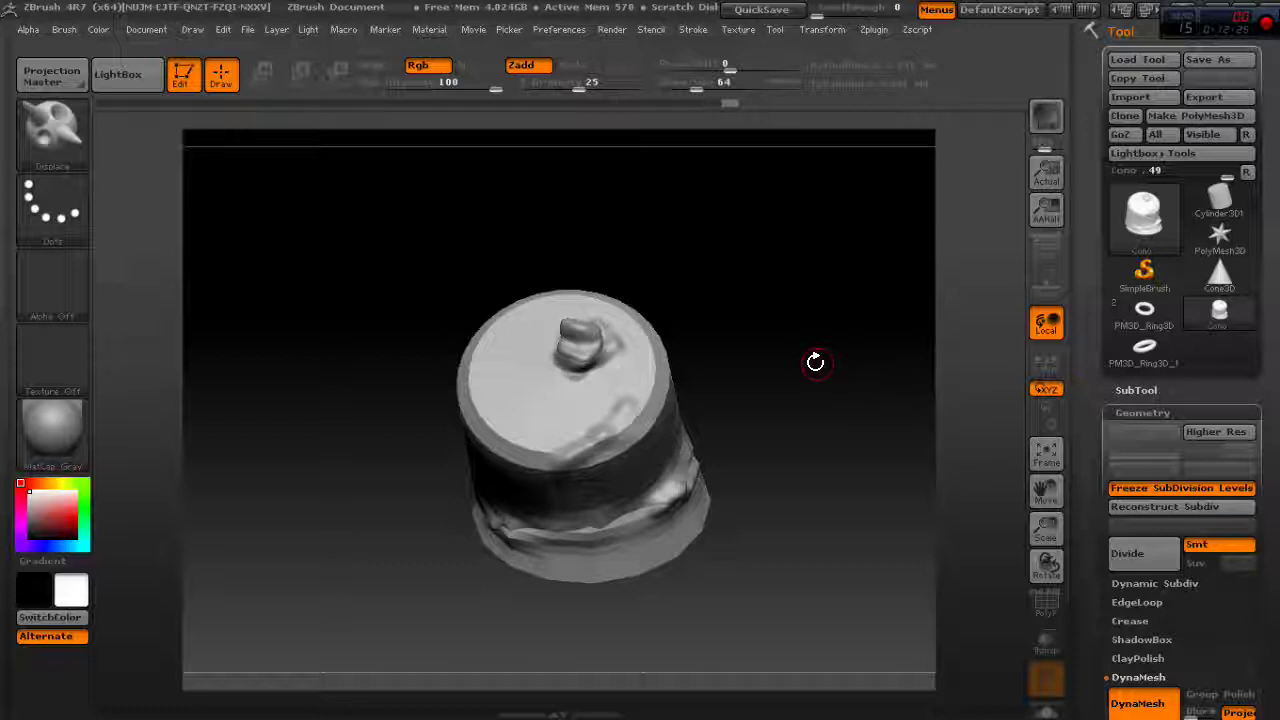
{"action": "mouse_move", "coordinate": [814, 363]}
{"action": "left_mouse_down"}
{"action": "mouse_move", "coordinate": [814, 286]}
{"action": "mouse_move", "coordinate": [757, 357]}
{"action": "mouse_move", "coordinate": [814, 309]}
{"action": "mouse_move", "coordinate": [773, 303]}
{"action": "mouse_move", "coordinate": [745, 340]}
{"action": "mouse_move", "coordinate": [843, 343]}
{"action": "mouse_move", "coordinate": [829, 357]}
{"action": "mouse_move", "coordinate": [808, 340]}
{"action": "left_mouse_up"}
{"action": "mouse_move", "coordinate": [803, 406]}
{"action": "left_mouse_down"}
{"action": "mouse_move", "coordinate": [751, 331]}
{"action": "mouse_move", "coordinate": [791, 312]}
{"action": "left_mouse_up"}
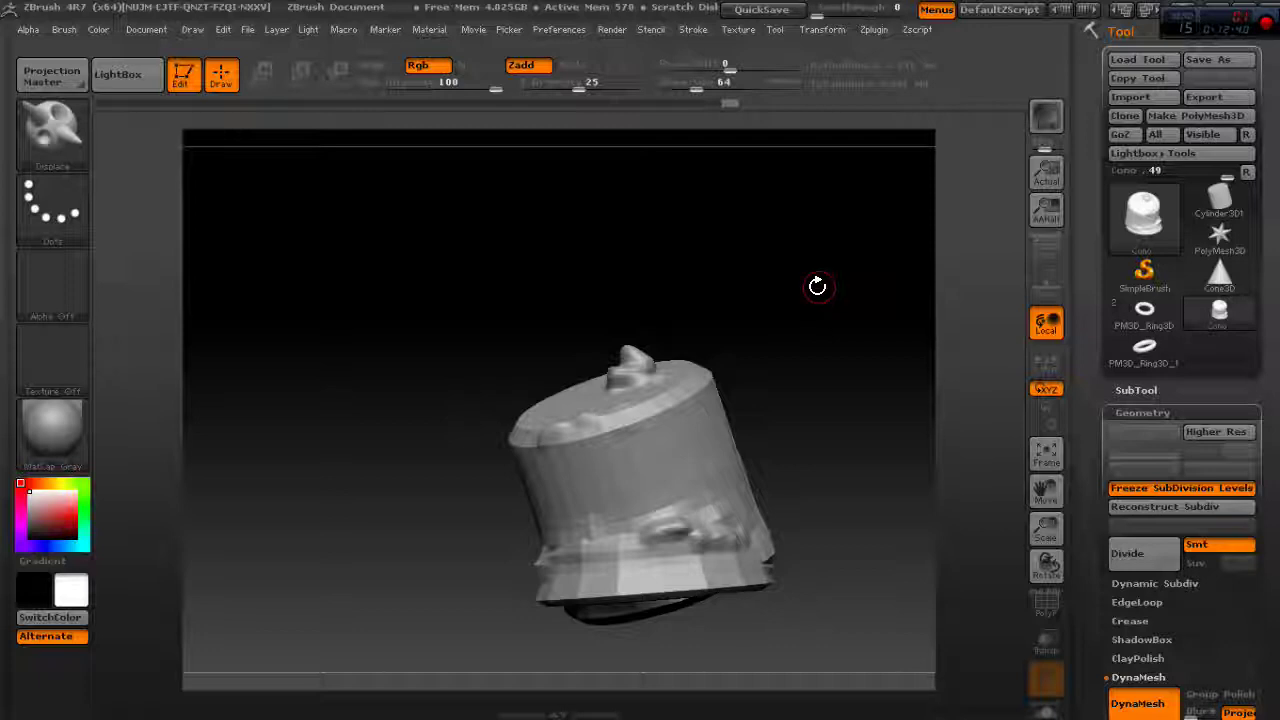
{"action": "mouse_move", "coordinate": [809, 261]}
{"action": "left_mouse_down"}
{"action": "mouse_move", "coordinate": [830, 348]}
{"action": "mouse_move", "coordinate": [813, 318]}
{"action": "left_mouse_up"}
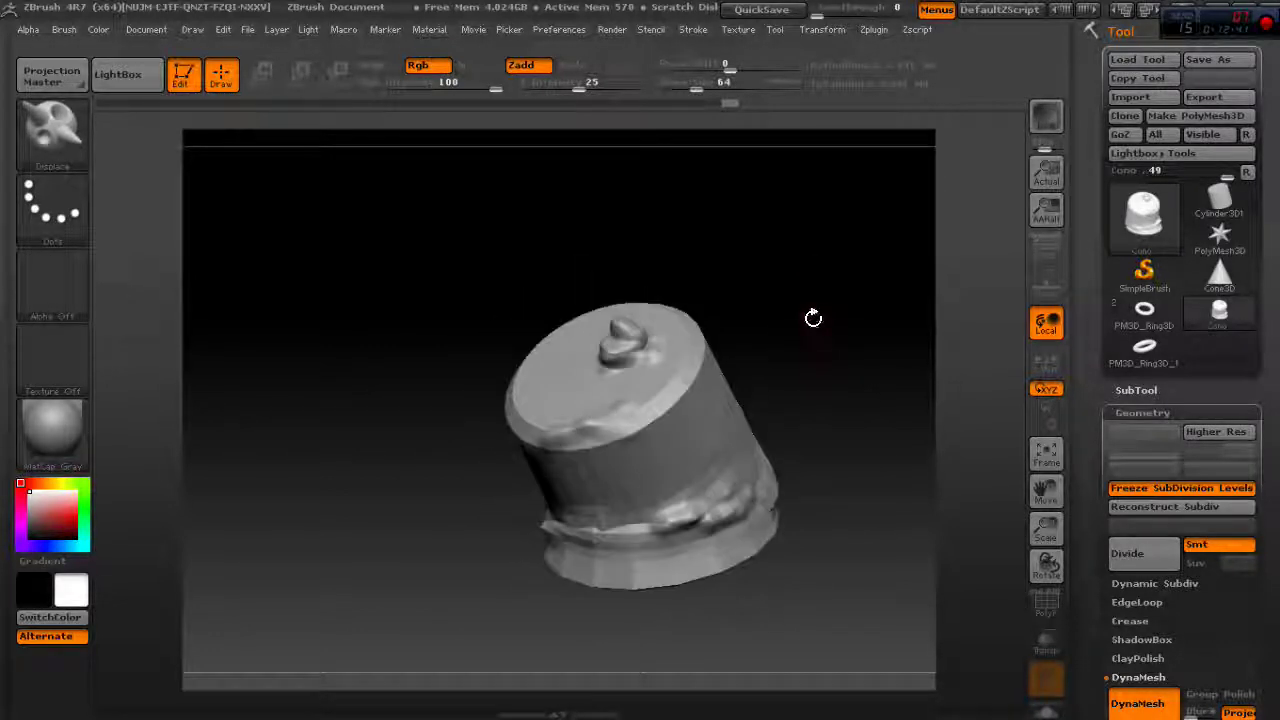